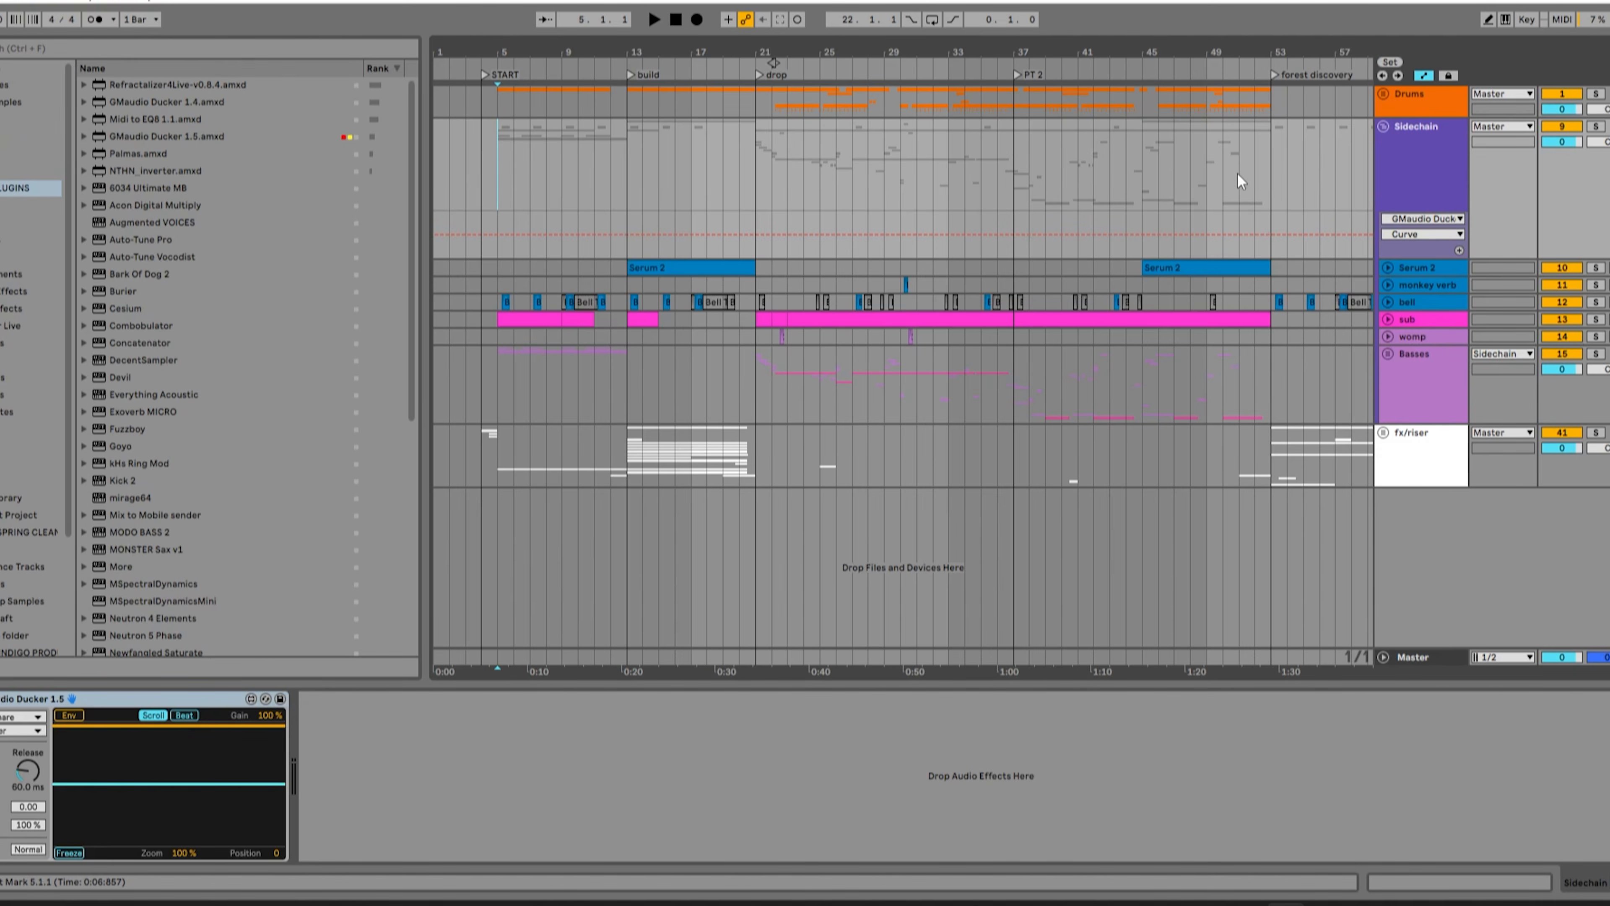
Show the Master track's SPAN, StereoToolV3 and Insight 2 meters and play the song from the drop marker.
click(1432, 355)
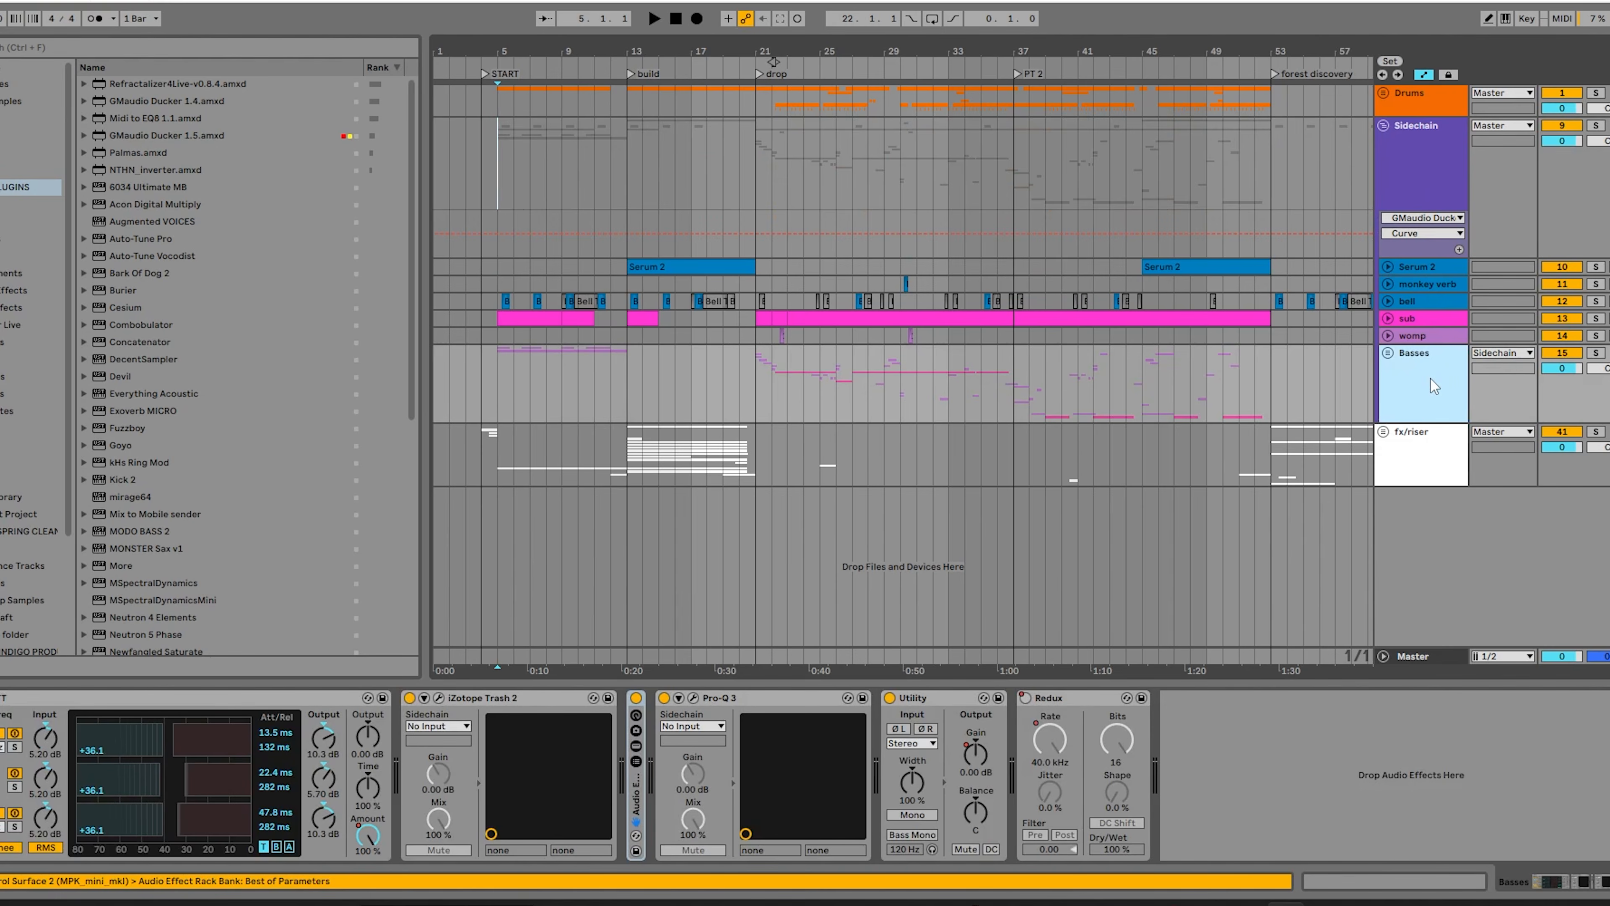
click(1417, 657)
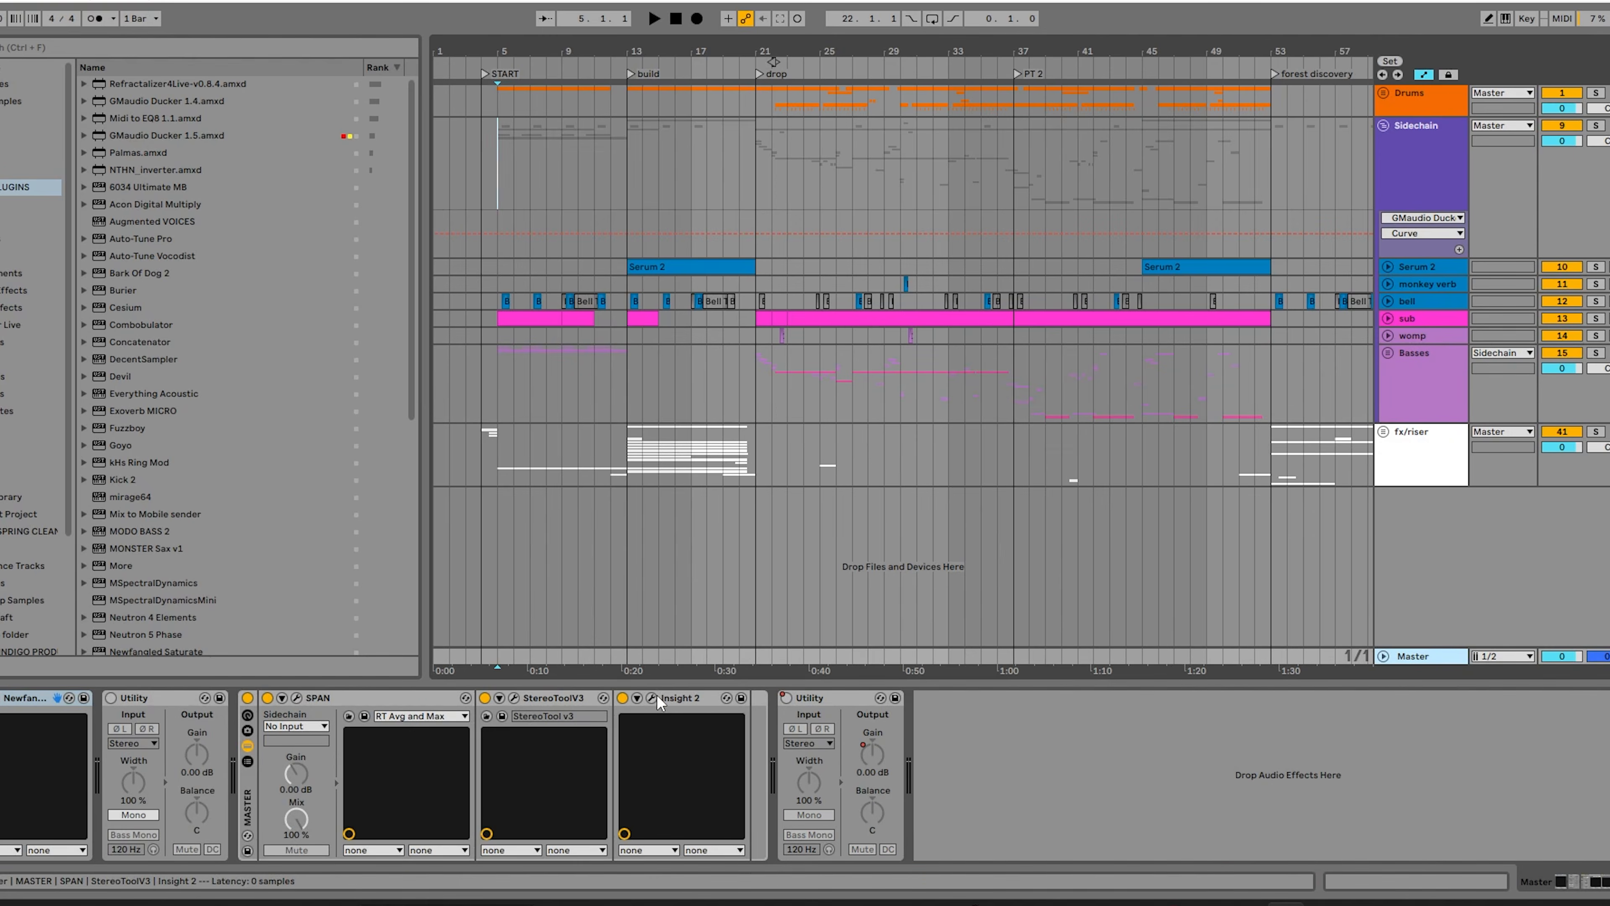
key(ctrl+alt+p)
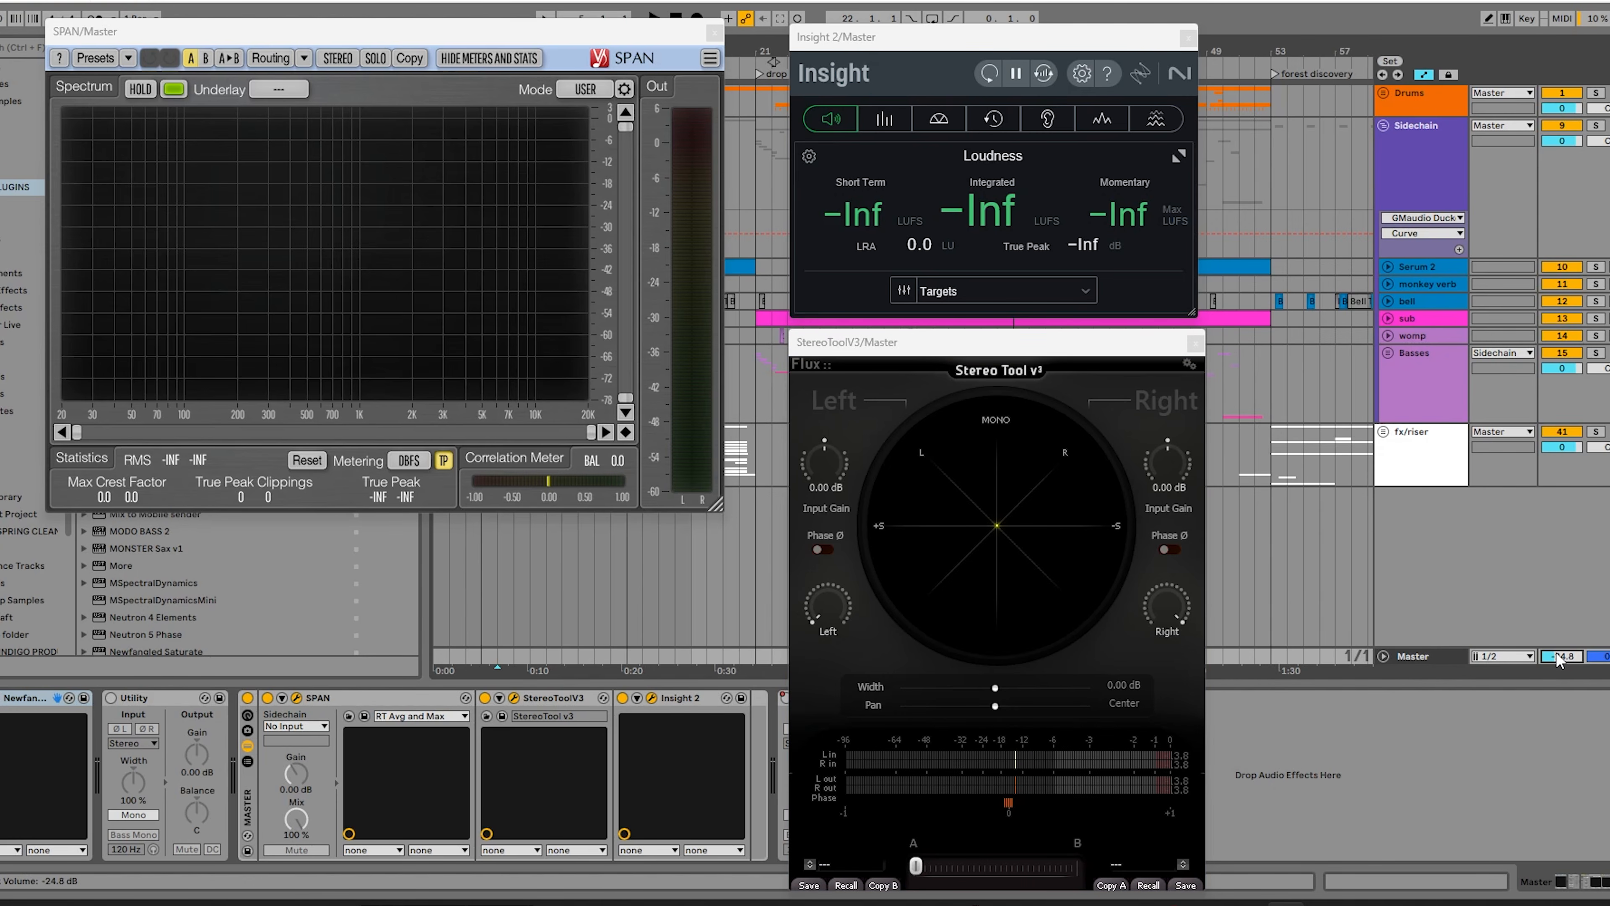
click(758, 636)
key(space)
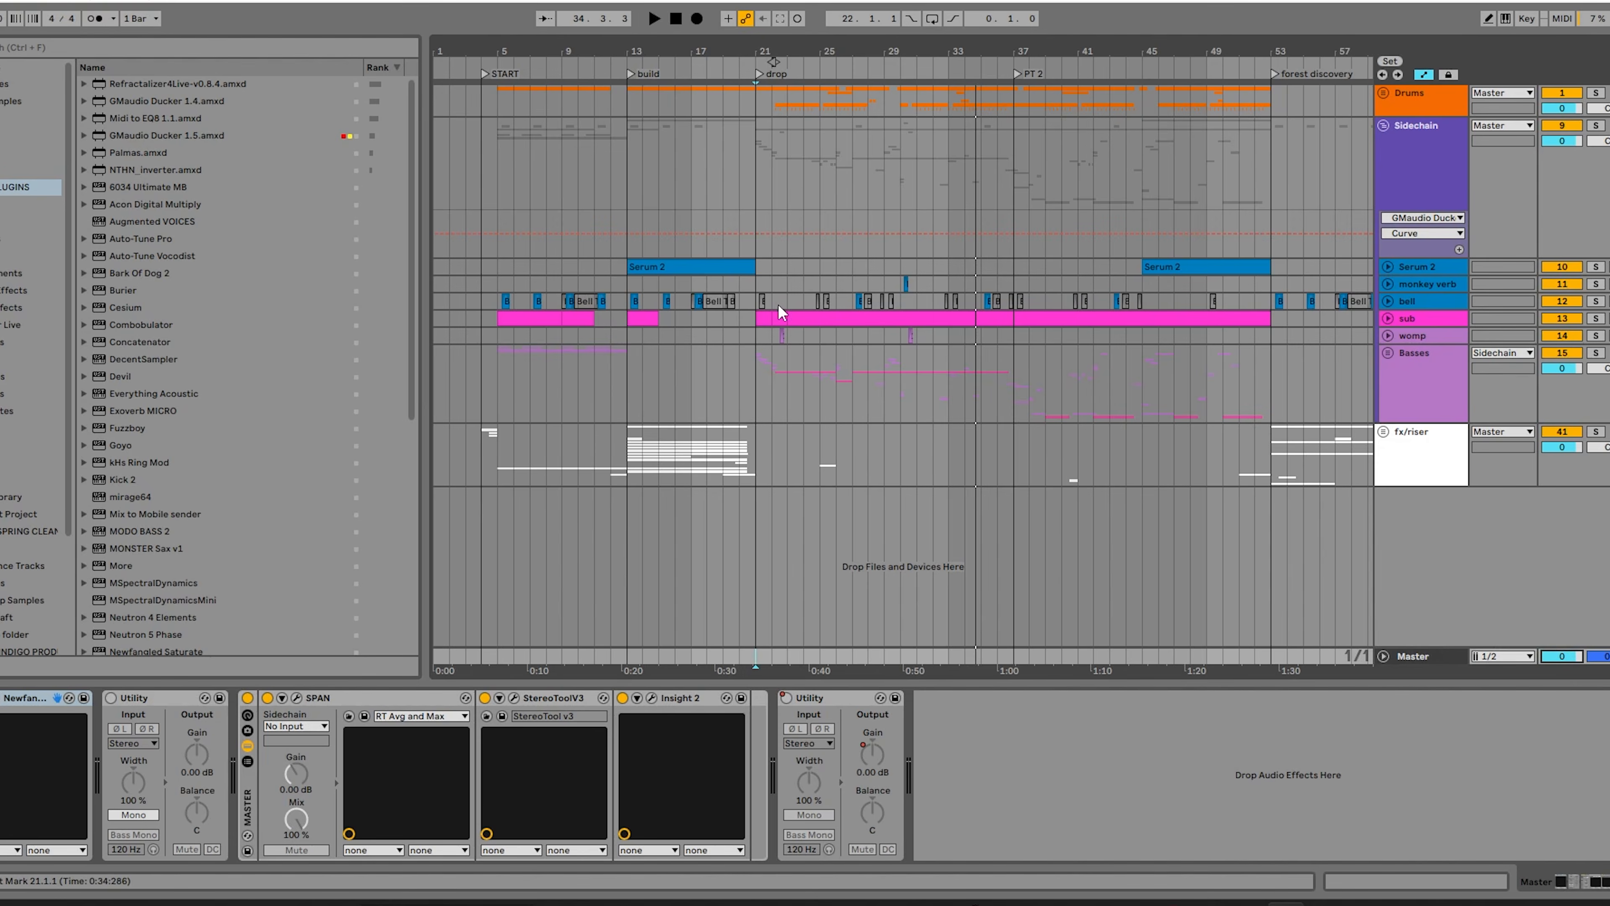
Unfold the Basses group and examine its individual clips at the start of the drop, bar 21.
click(759, 367)
click(1411, 377)
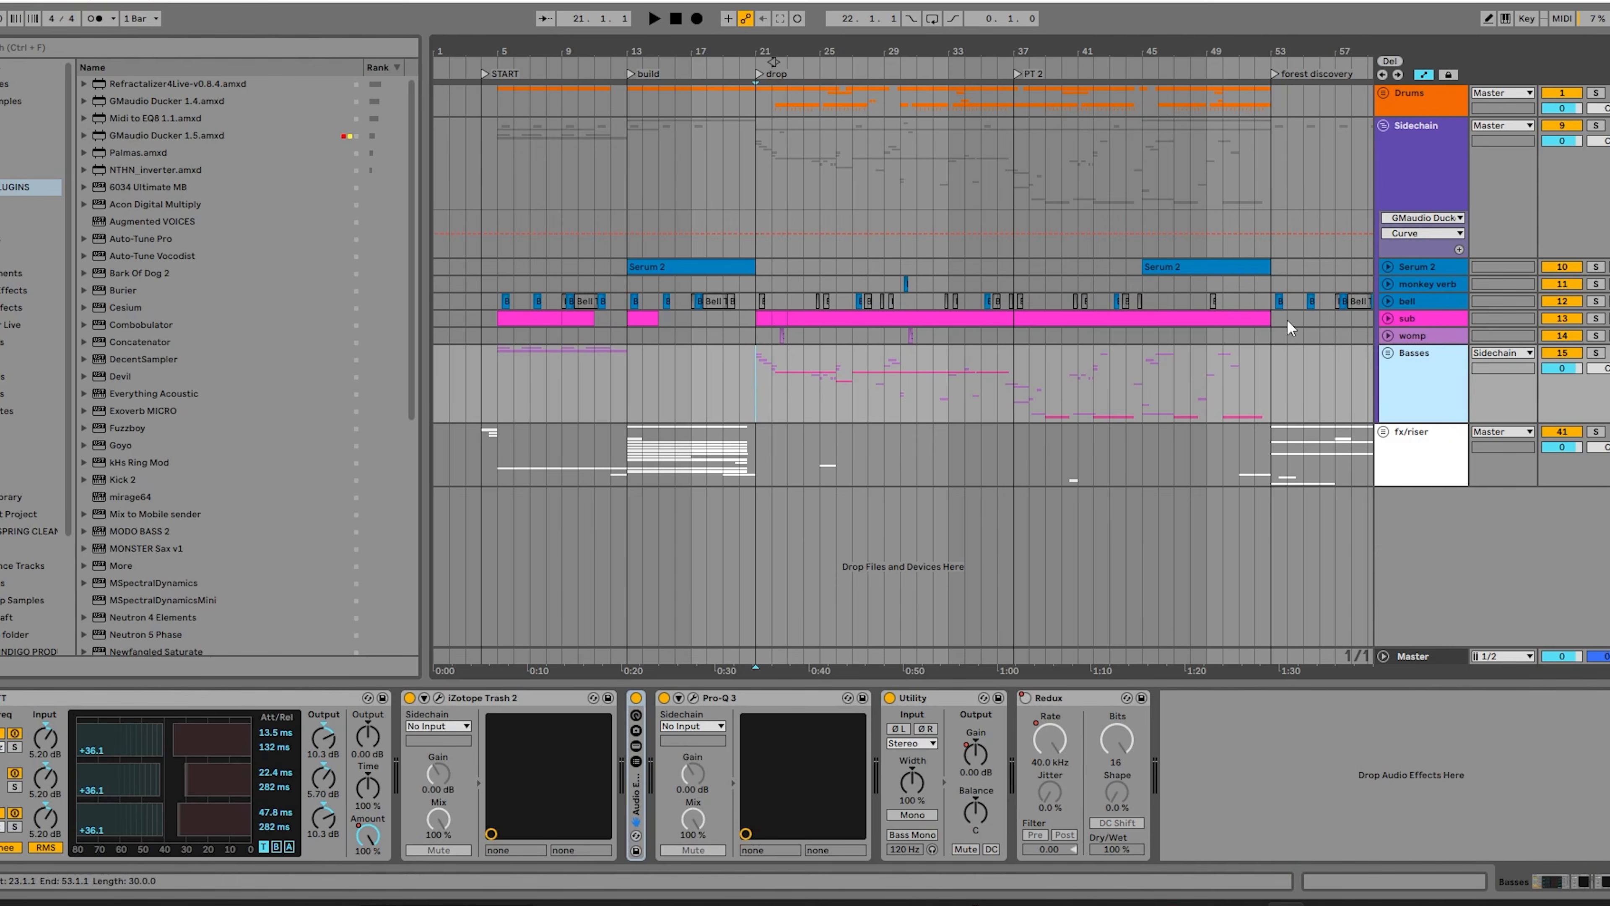
click(1387, 354)
scroll(815, 365, down, 3)
scroll(777, 363, up, 8)
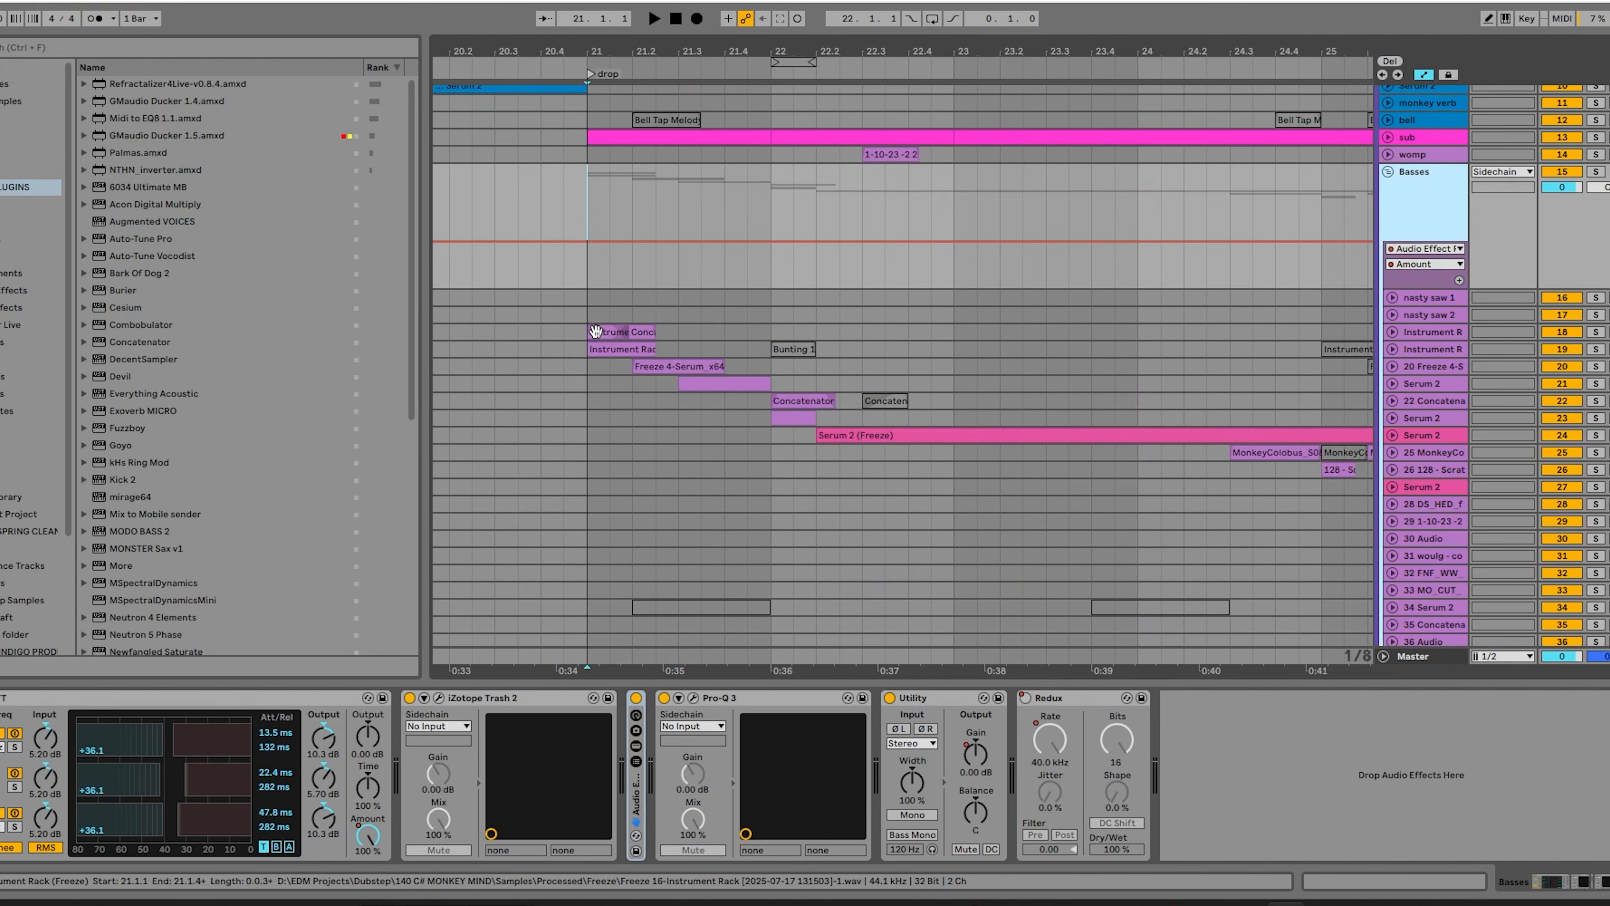
click(595, 331)
click(588, 275)
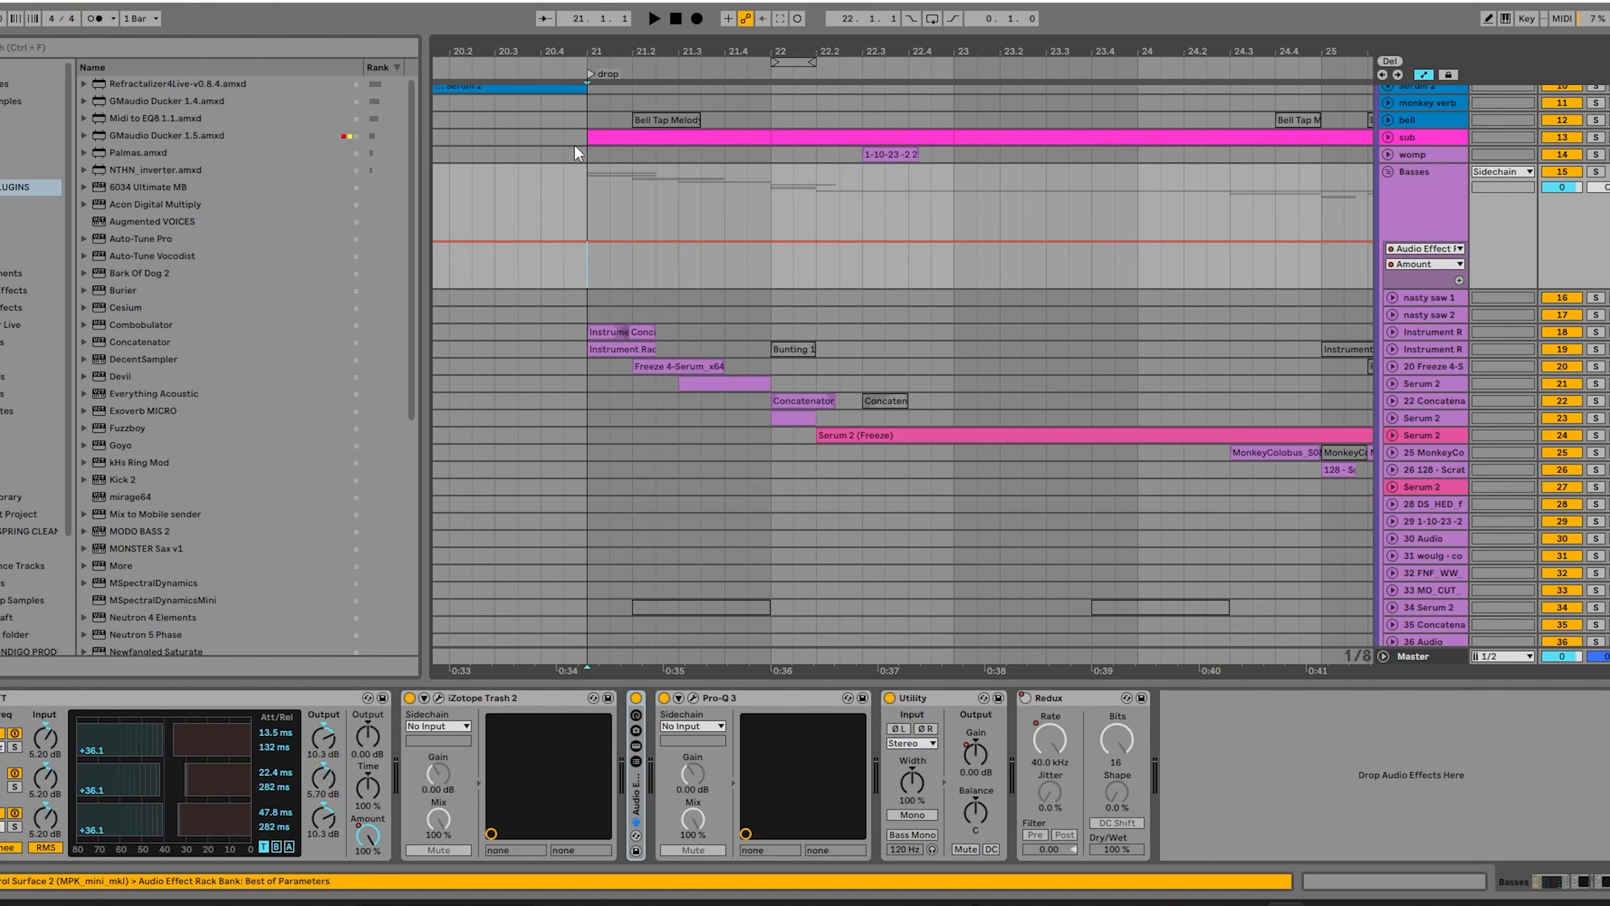
Expand the Audio Effect Rack on the Basses group, show its Amount macro automation across the drop, and collapse the rack.
click(41, 698)
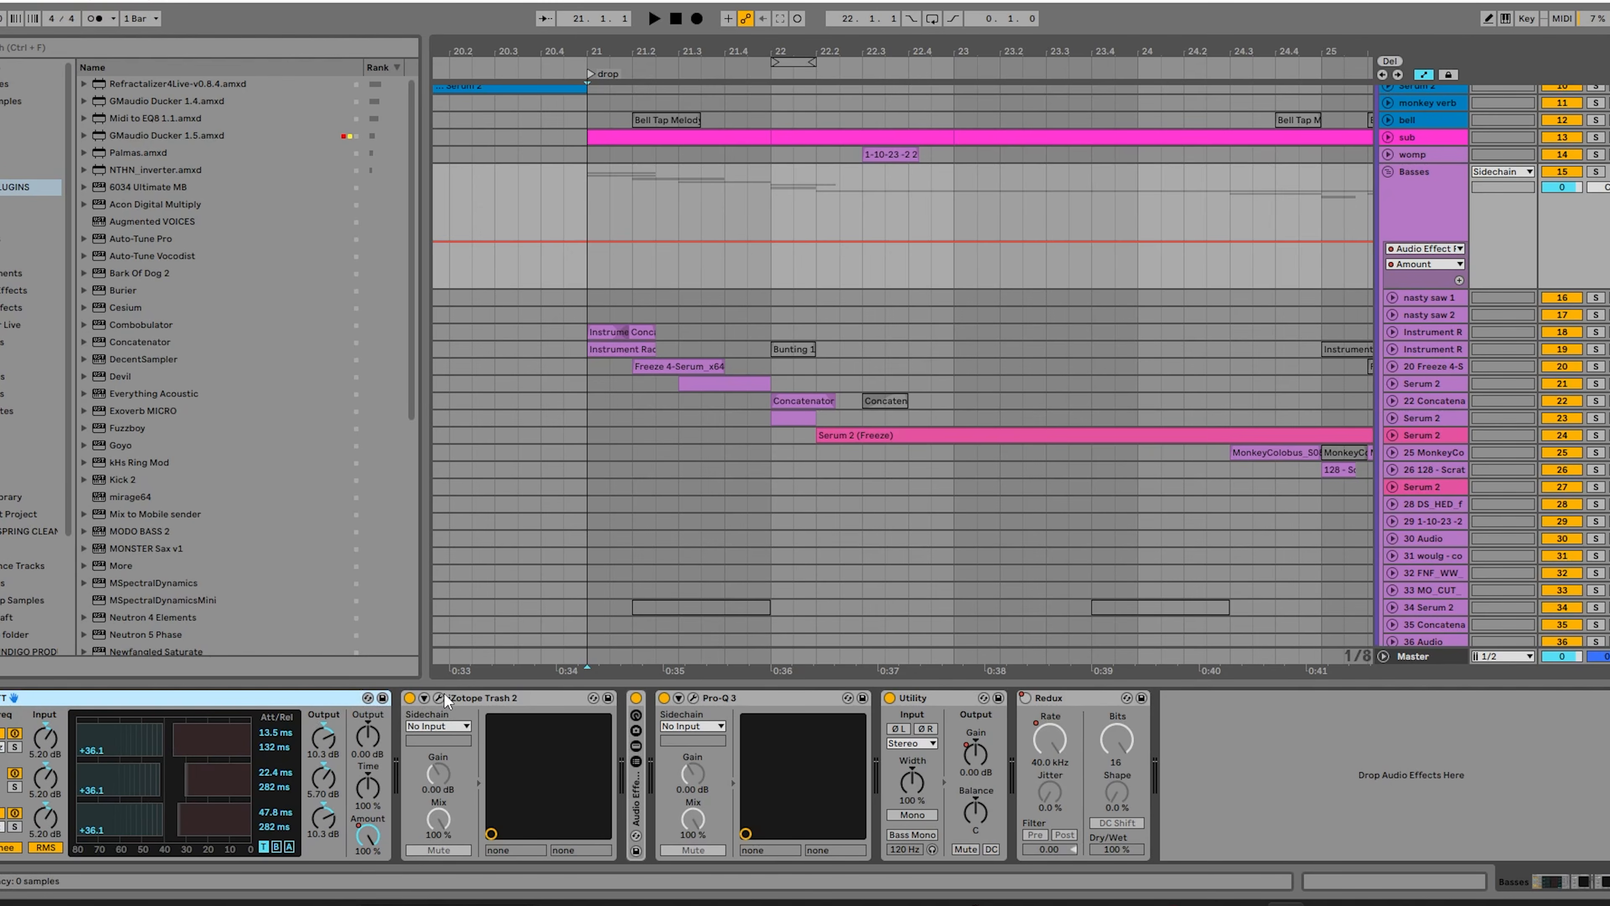
double_click(633, 792)
right_click(667, 752)
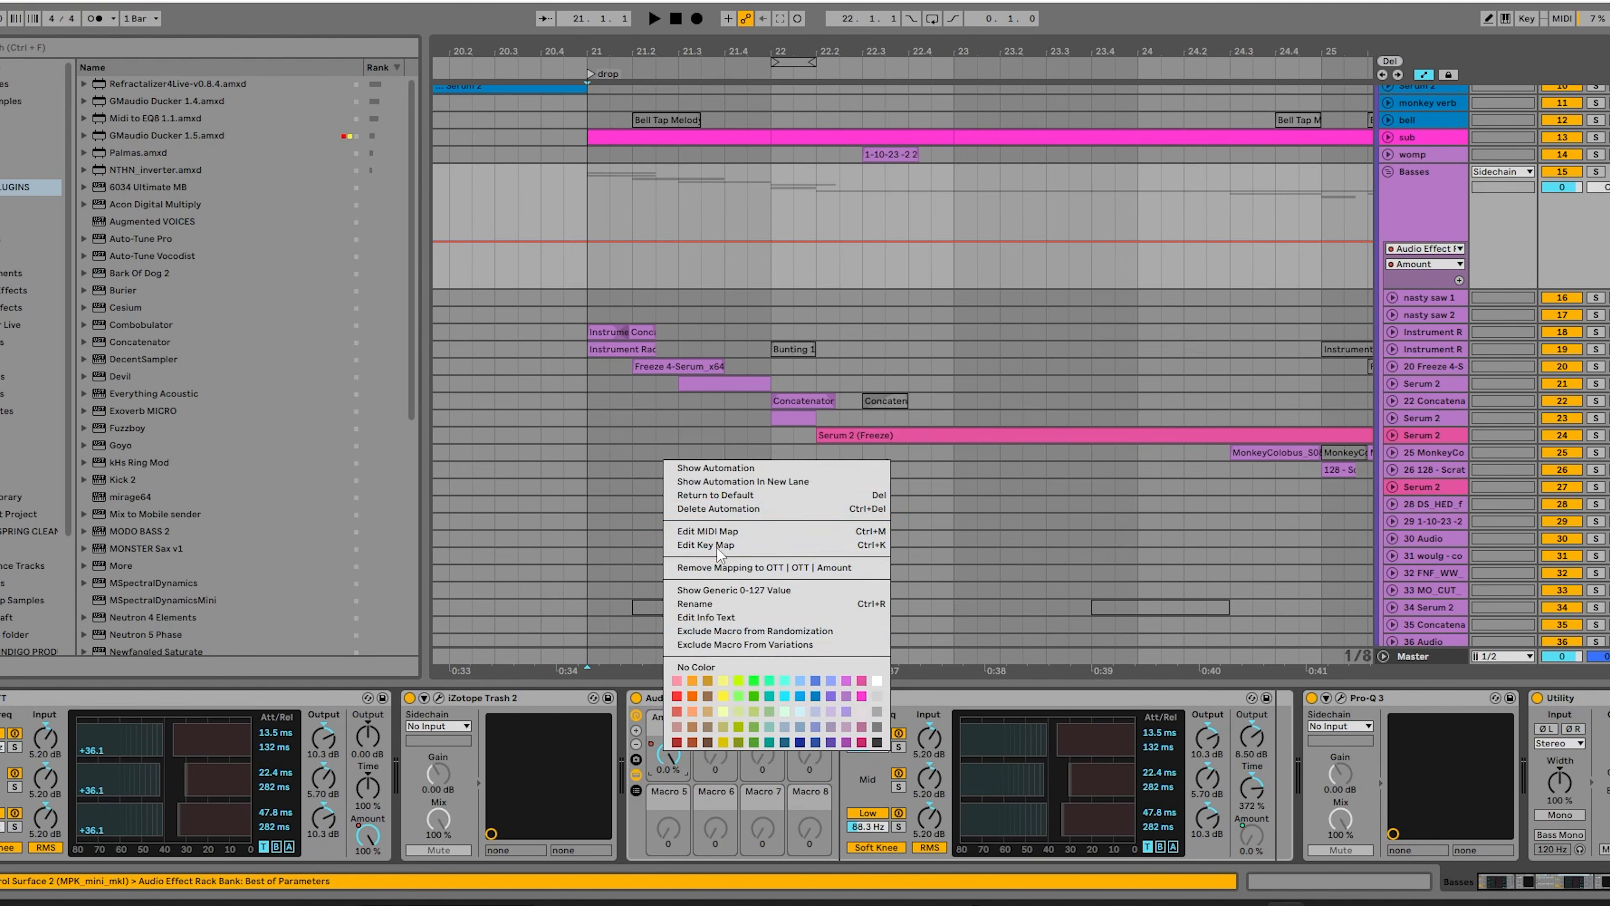
click(719, 473)
drag(954, 41, 933, 18)
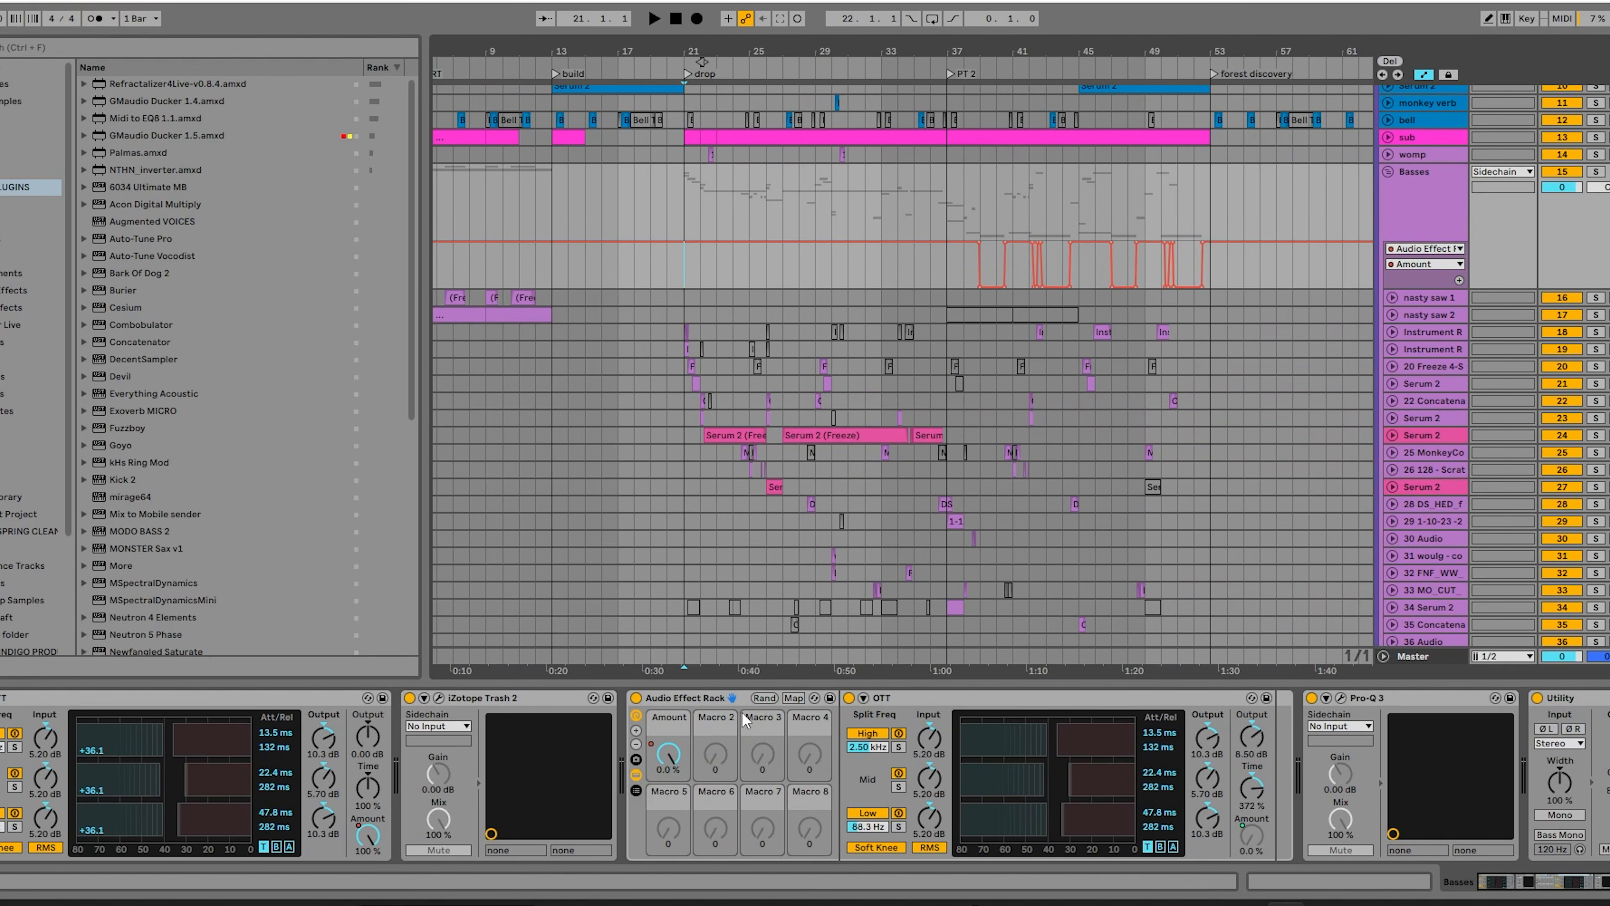
double_click(695, 696)
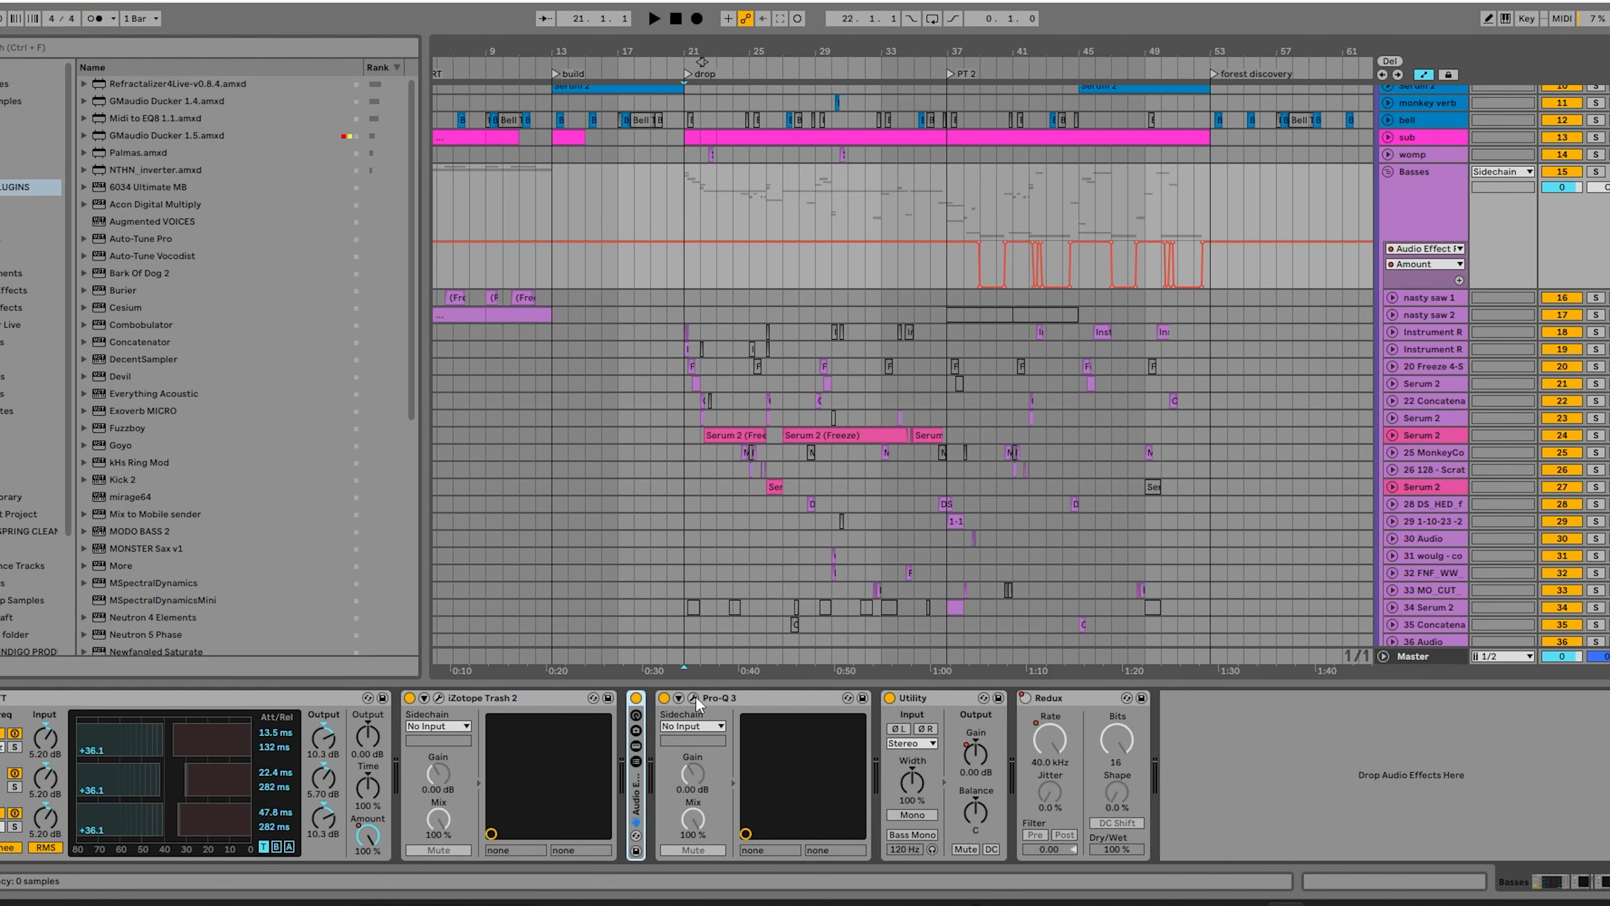
Inspect the low-cut curve in the Basses group's Pro-Q 3, close the plug-in and fold the group.
click(695, 696)
mouse_move(459, 388)
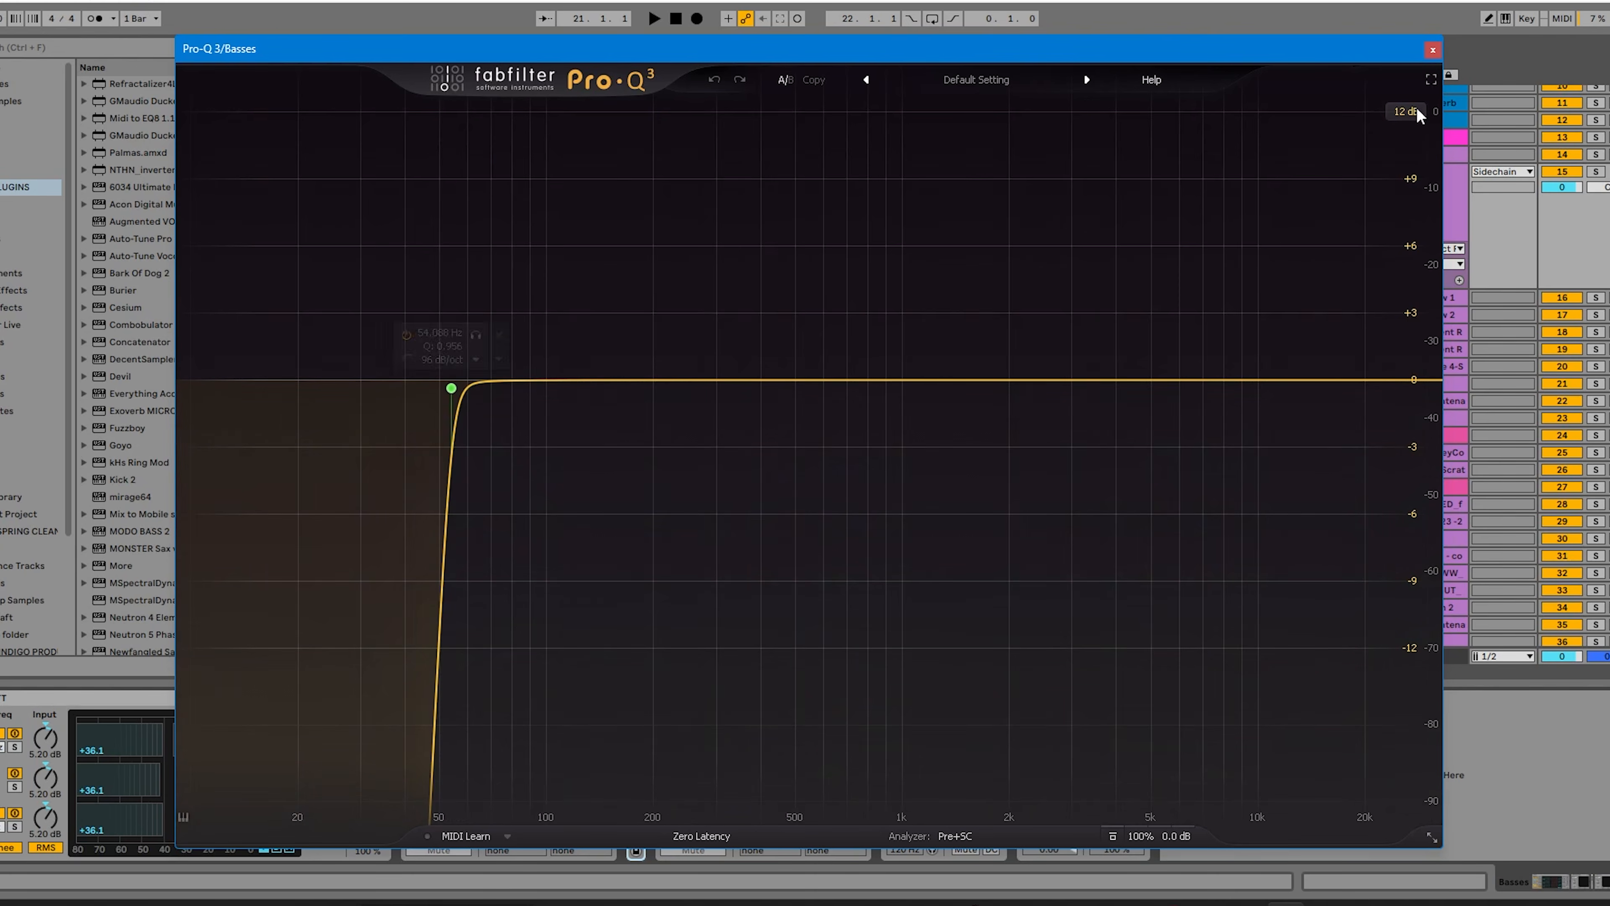
click(1431, 50)
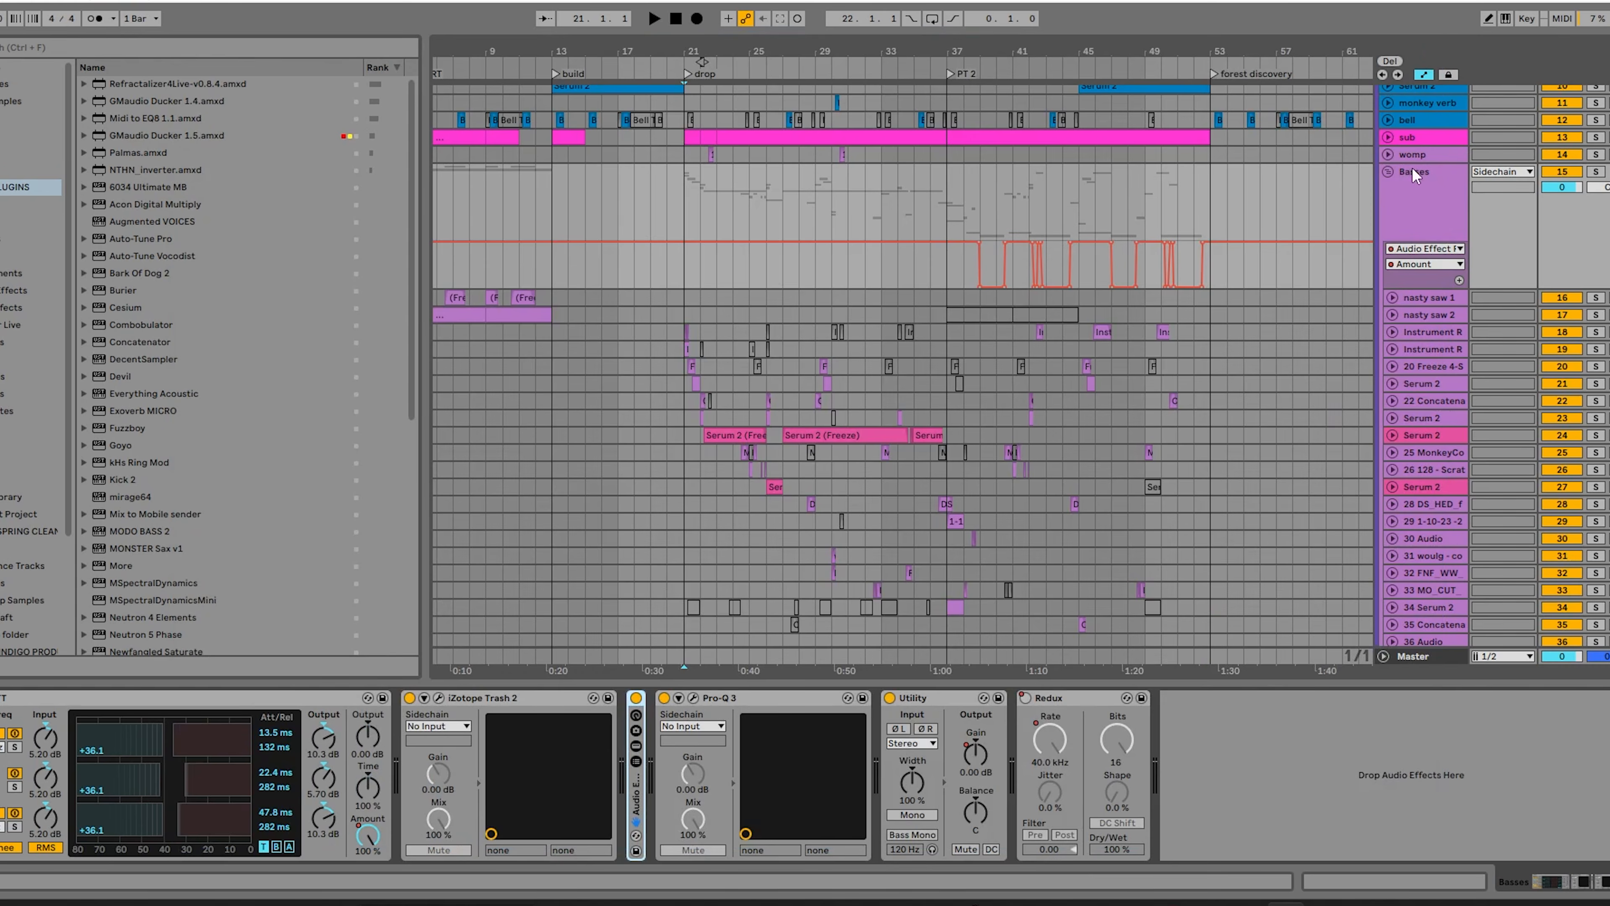
click(1388, 173)
Unfold the sub track, solo it and play it from bar 21 while checking the master meters.
click(1388, 318)
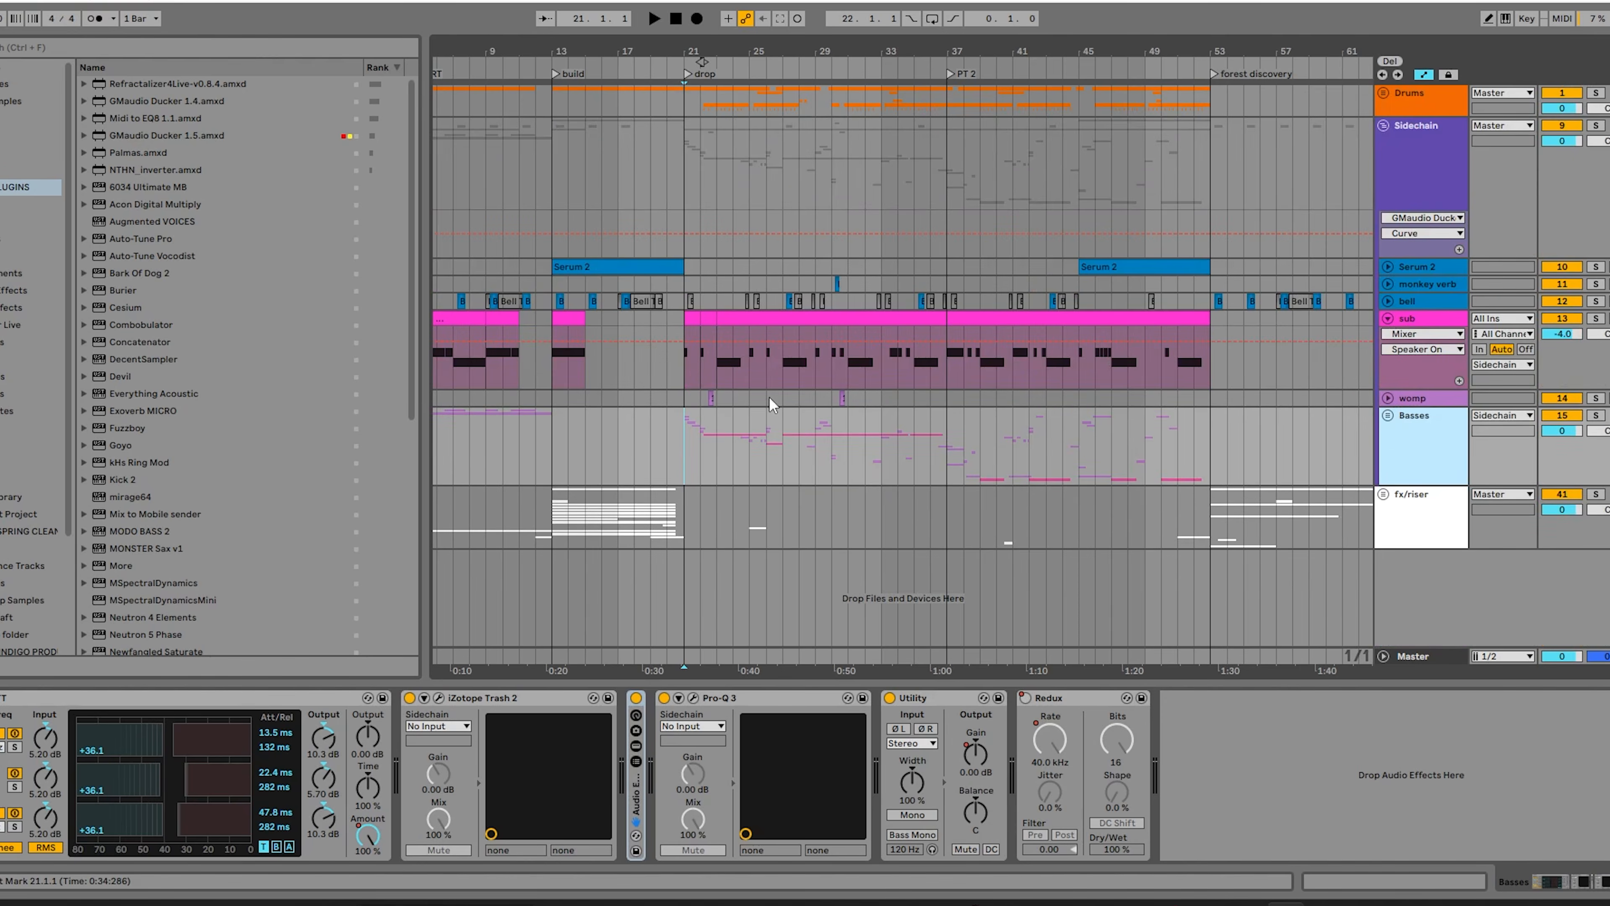
click(690, 319)
scroll(690, 318, up, 7)
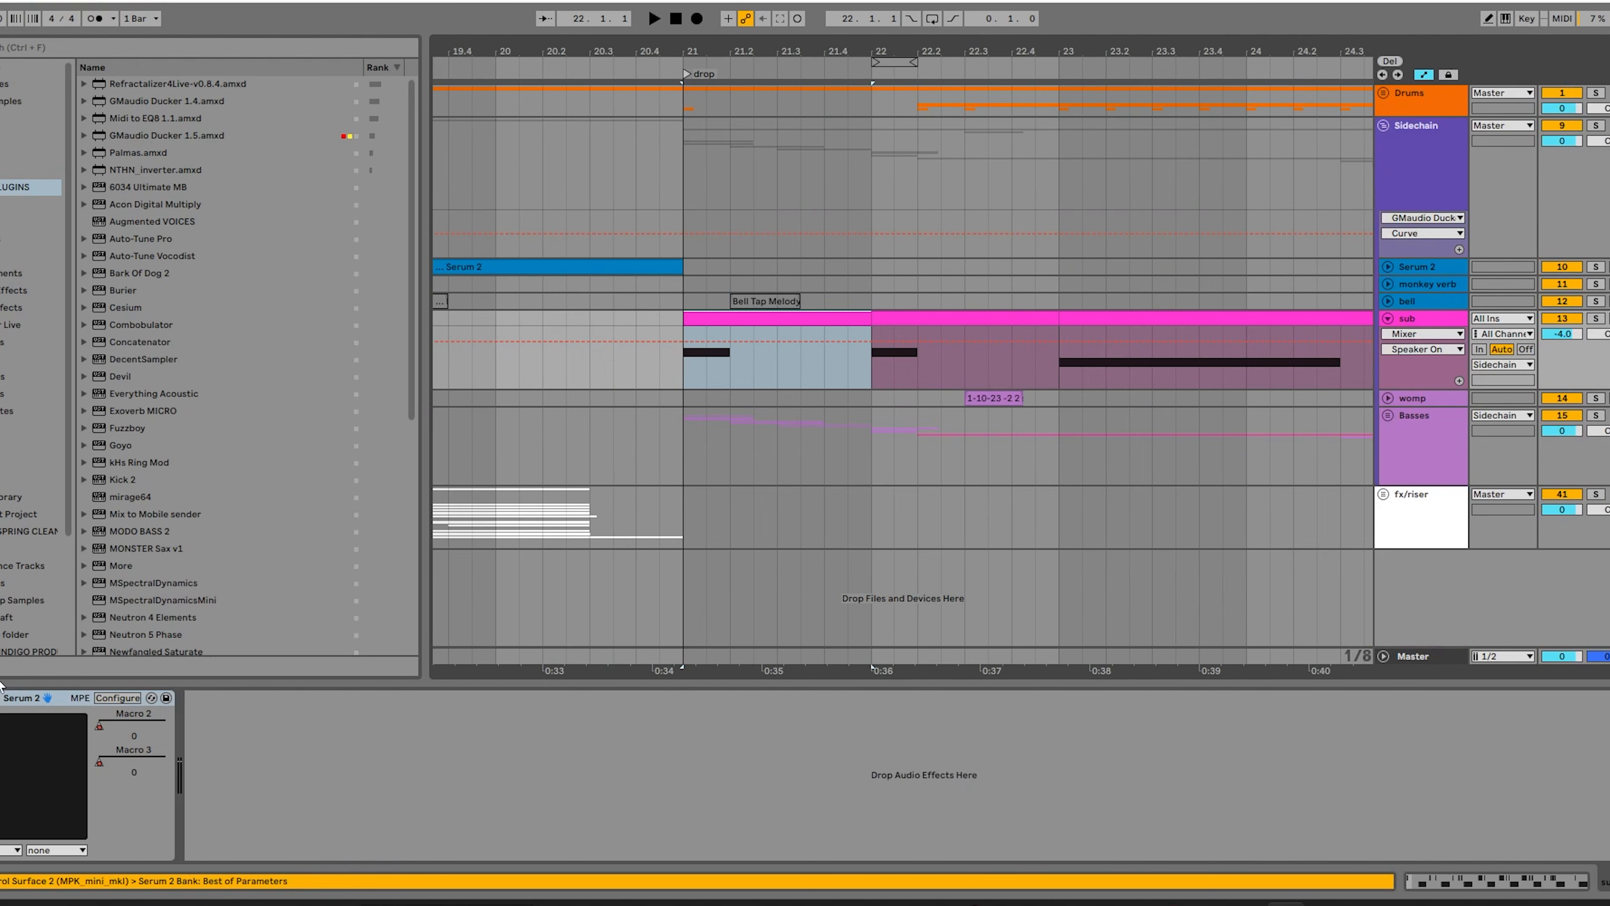
click(1597, 319)
key(space)
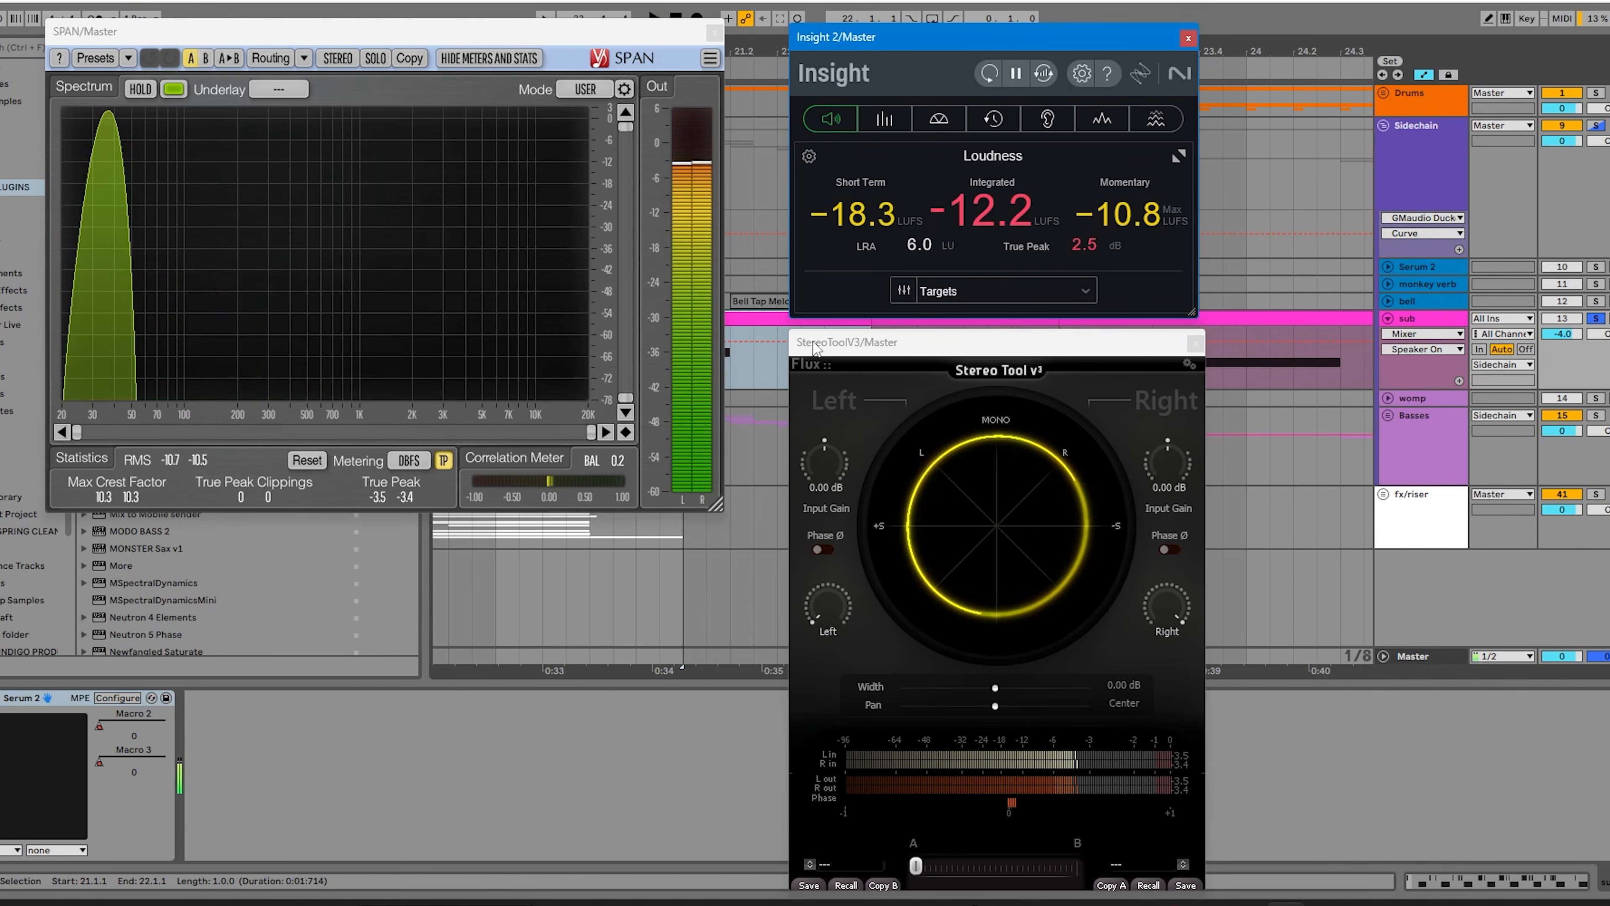
key(space)
click(824, 347)
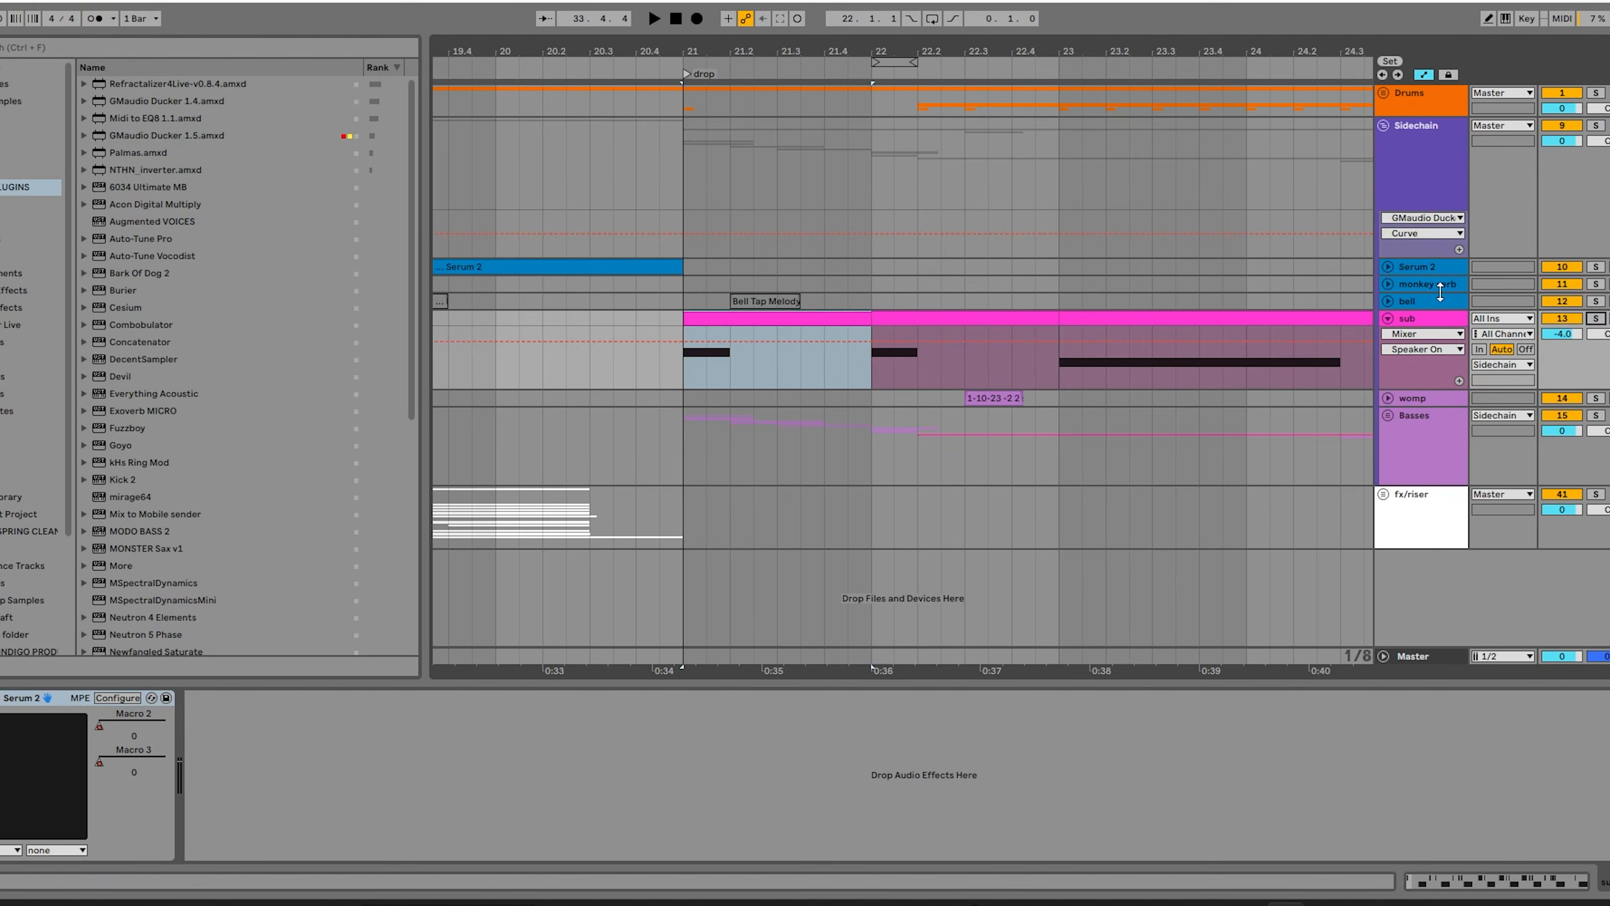
Look through the device chains on the bell, monkey verb and Serum 2 tracks.
click(1433, 301)
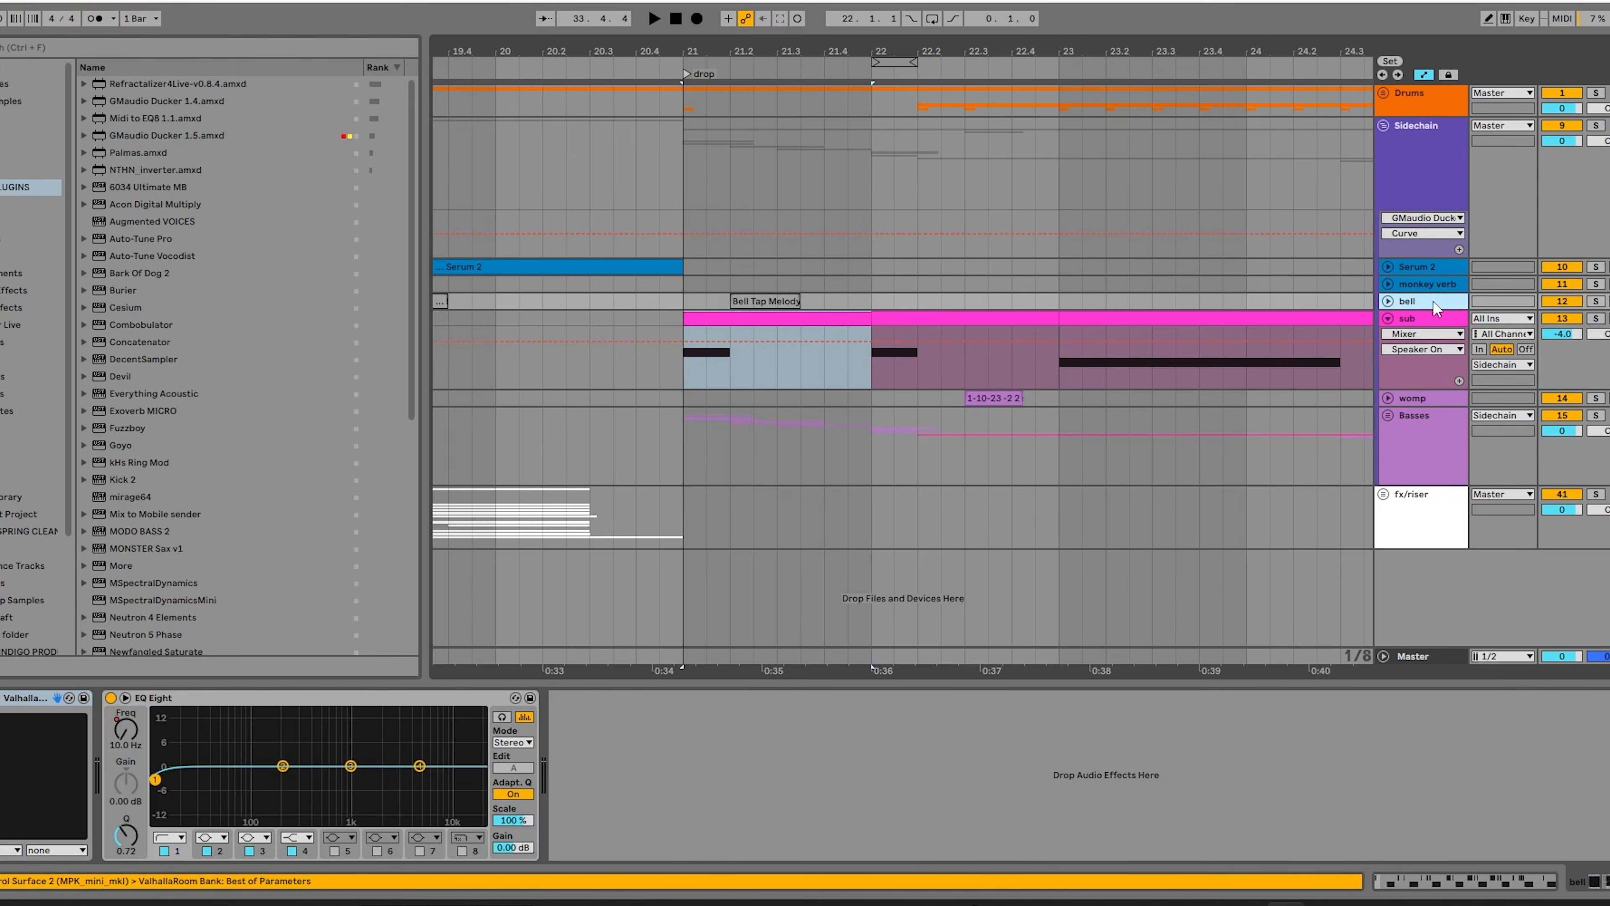
click(1426, 284)
click(1427, 269)
click(1426, 265)
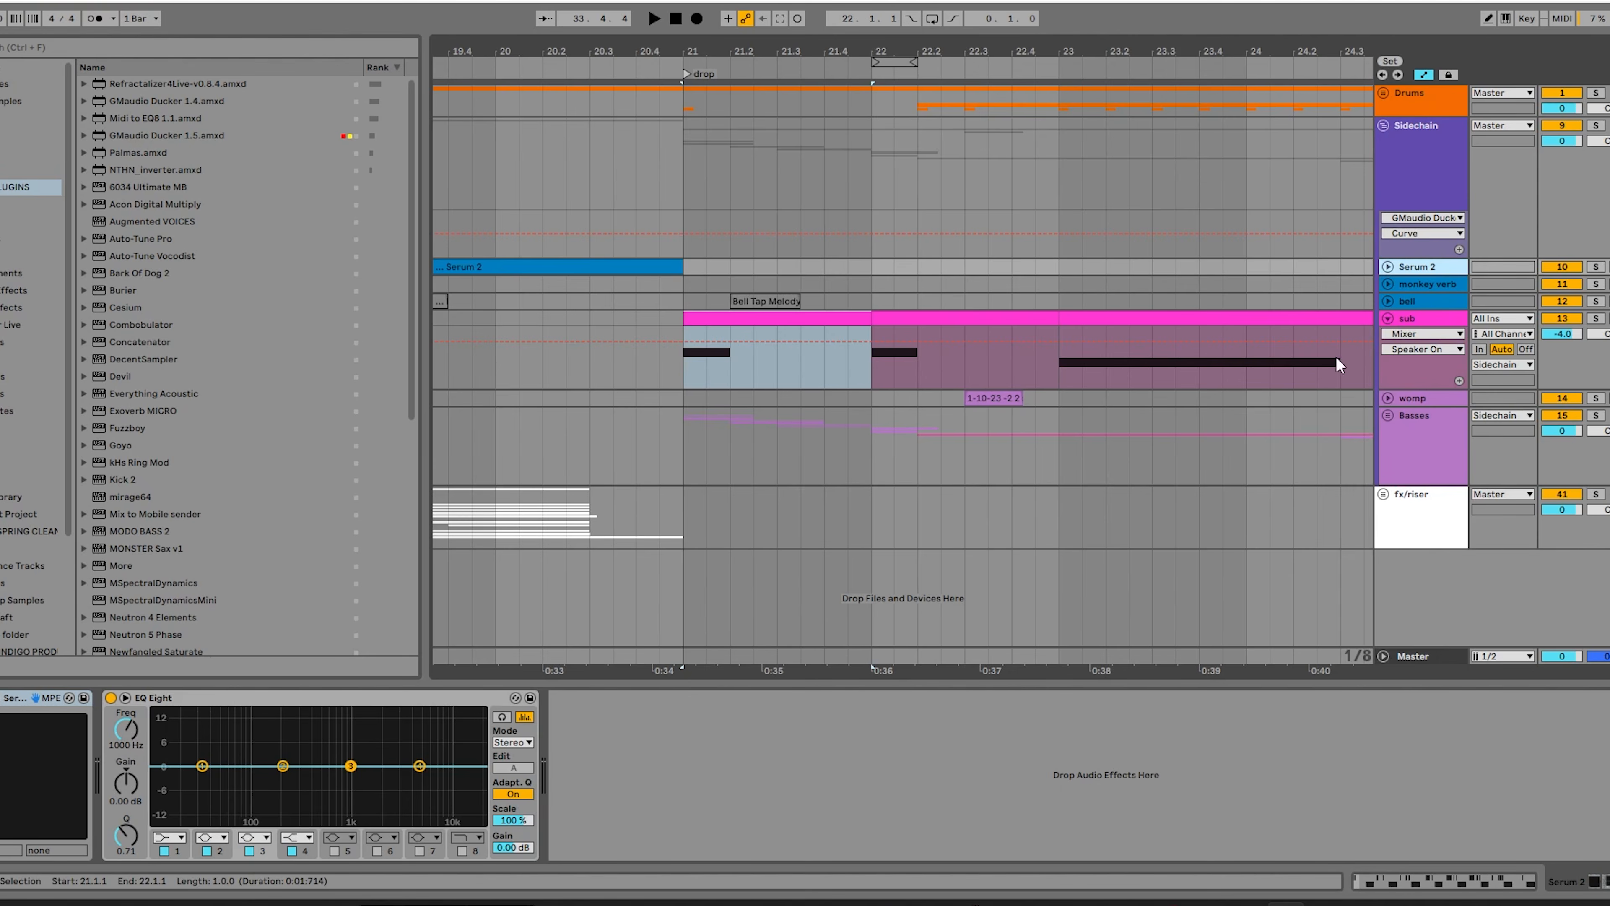
Audition the soloed Serum 2 track from the start of the build at bar 13, and solo the bell track next.
scroll(1062, 364, down, 5)
click(704, 267)
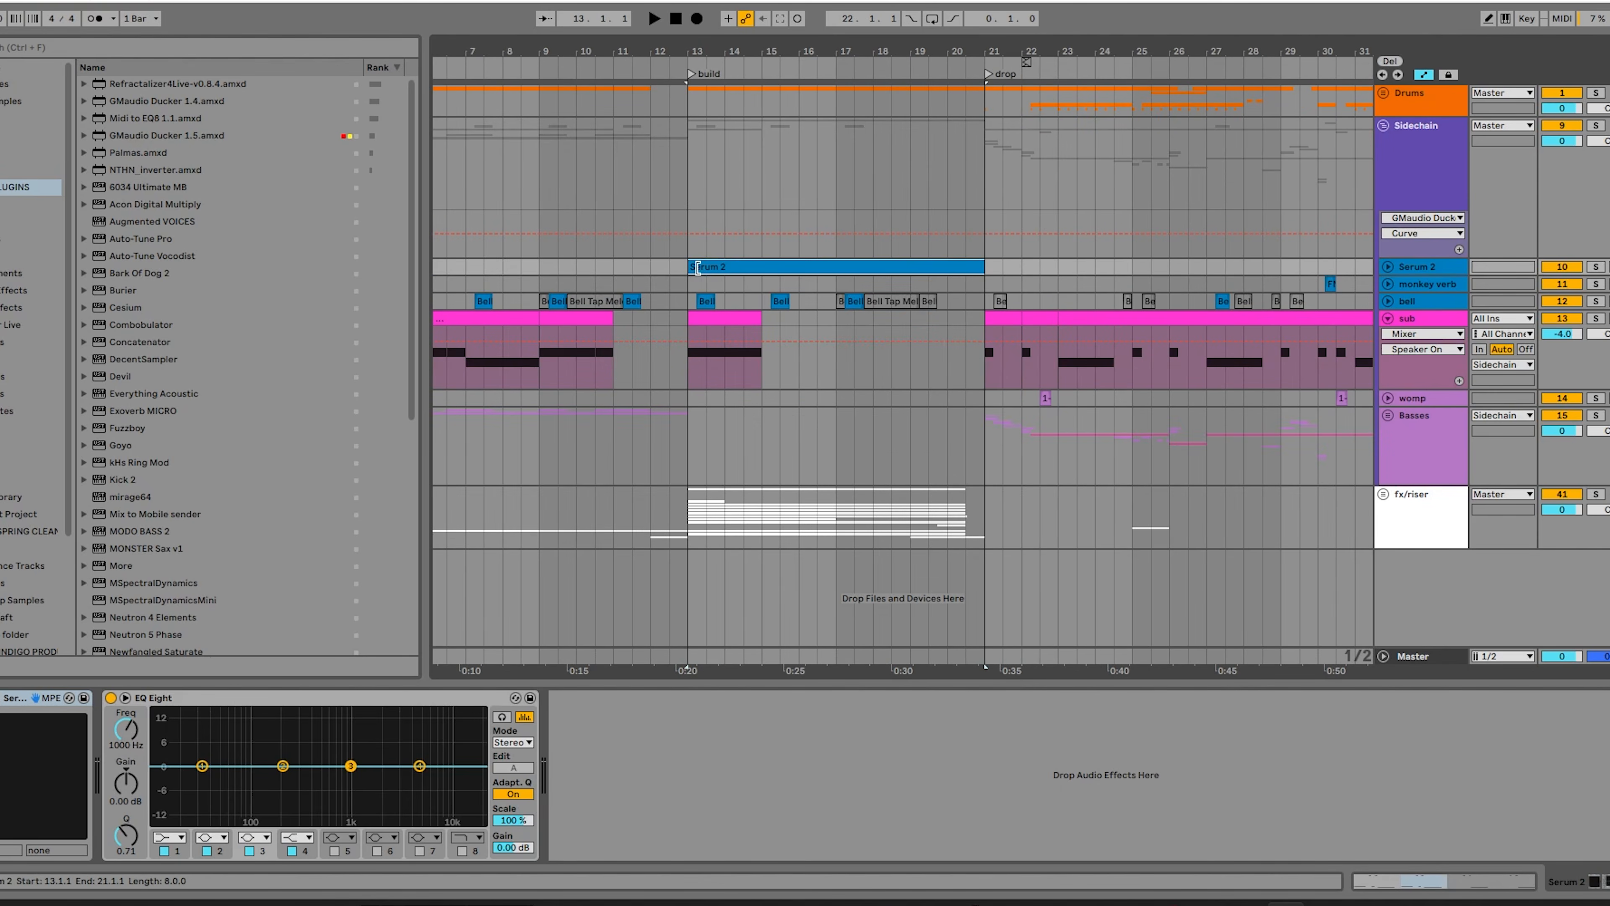
key(space)
key(space)
click(1592, 272)
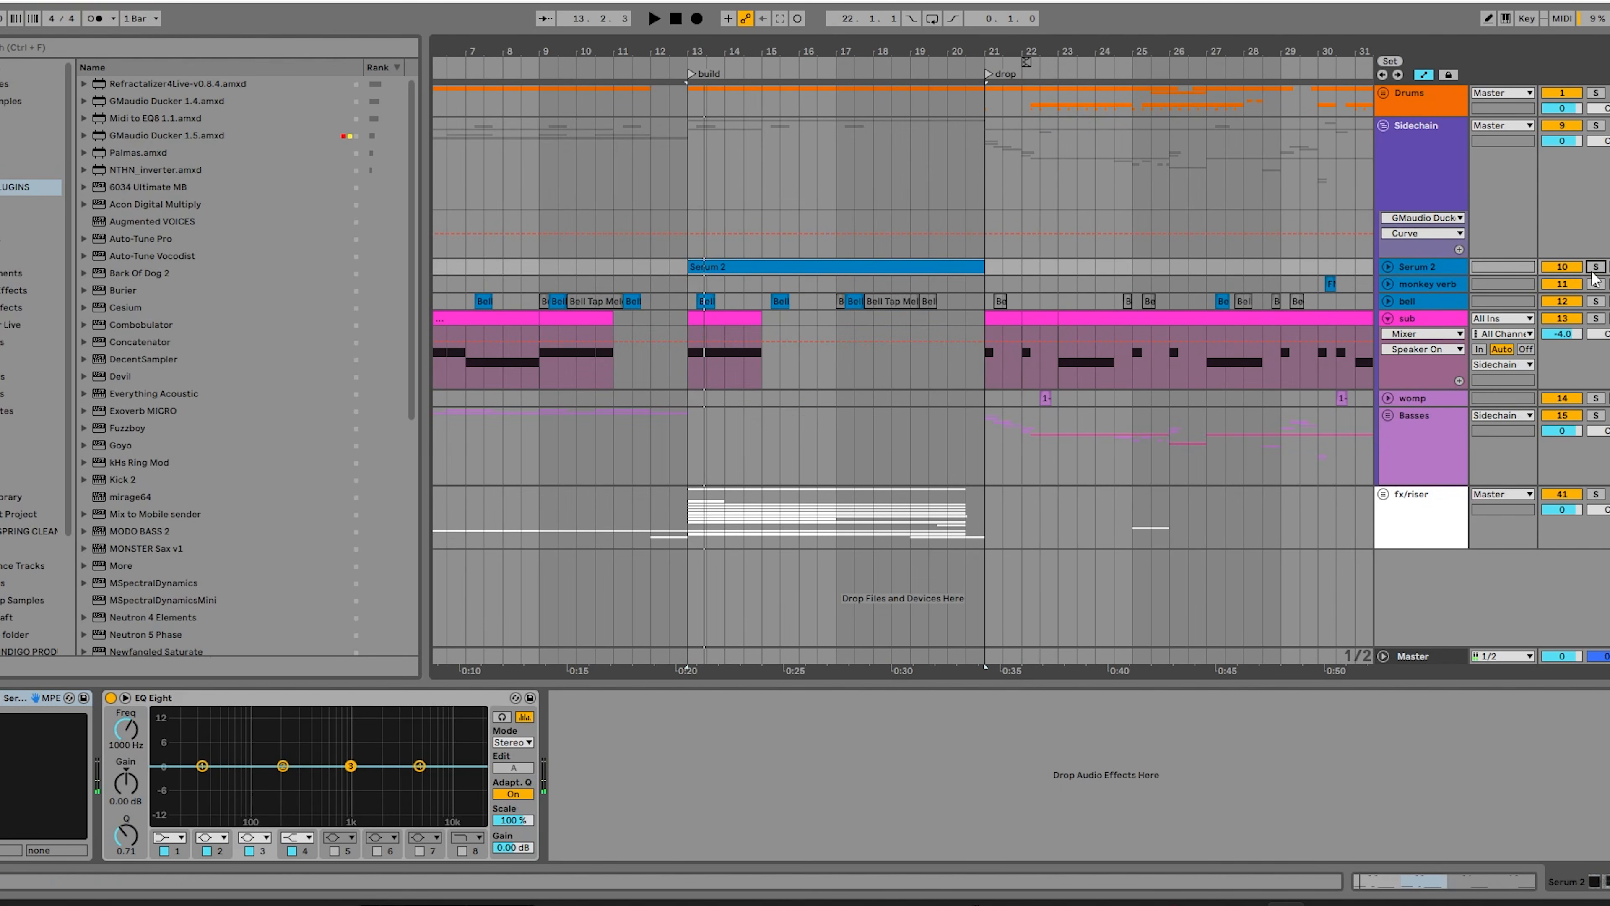
click(1594, 268)
key(space)
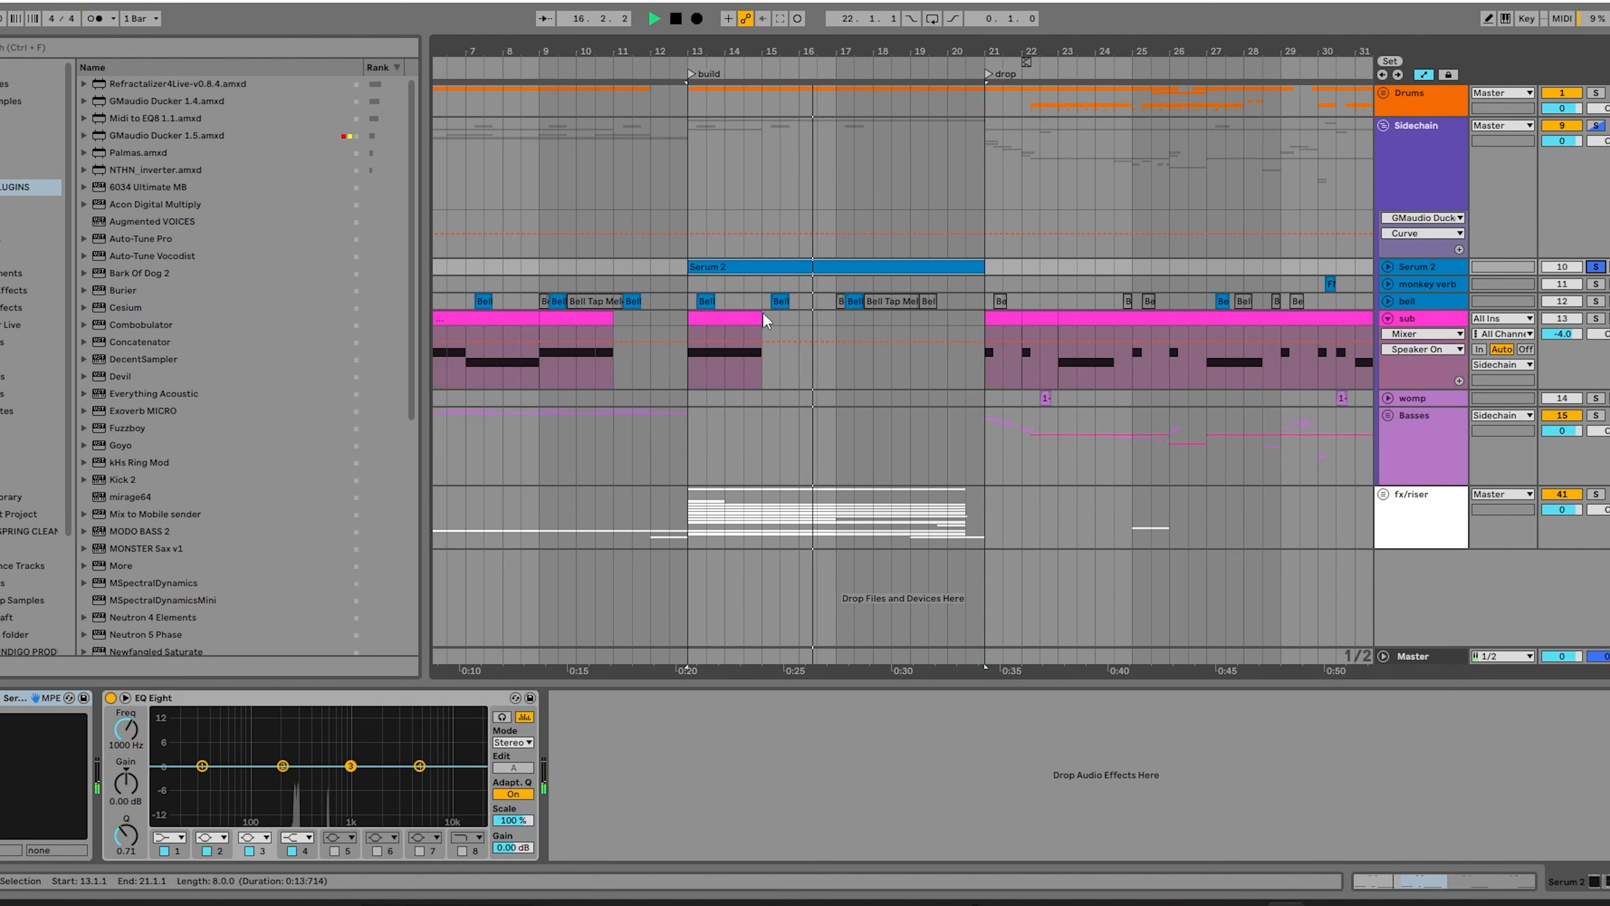
click(1595, 301)
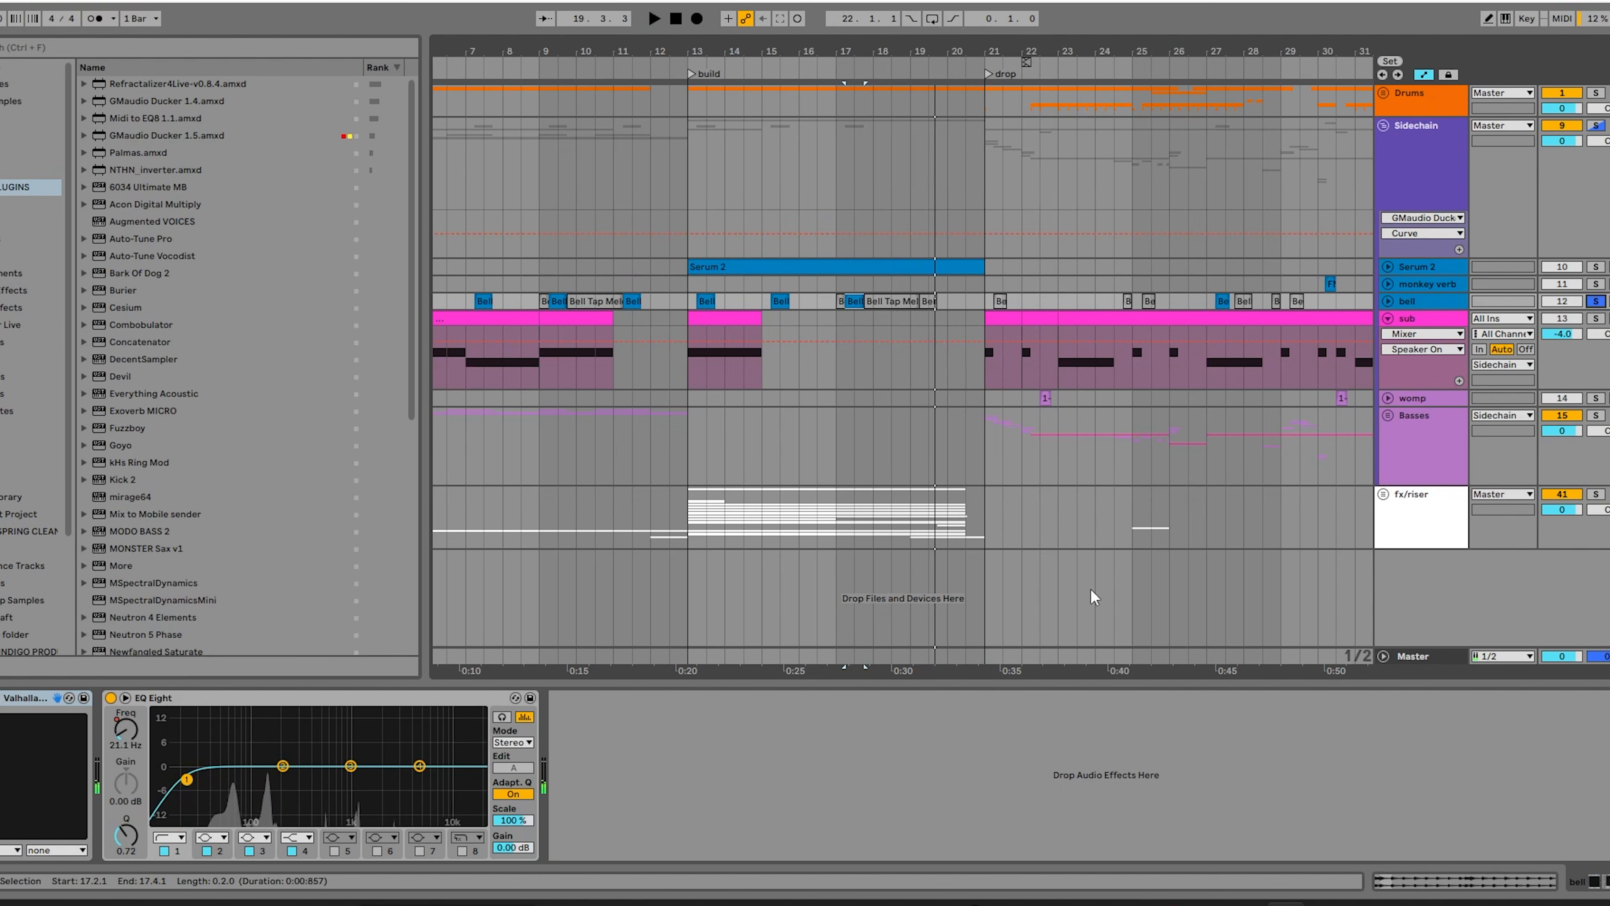
Solo the fx/riser group, play it from bar 13 while viewing its unfolded tracks, and unsolo it.
click(1595, 494)
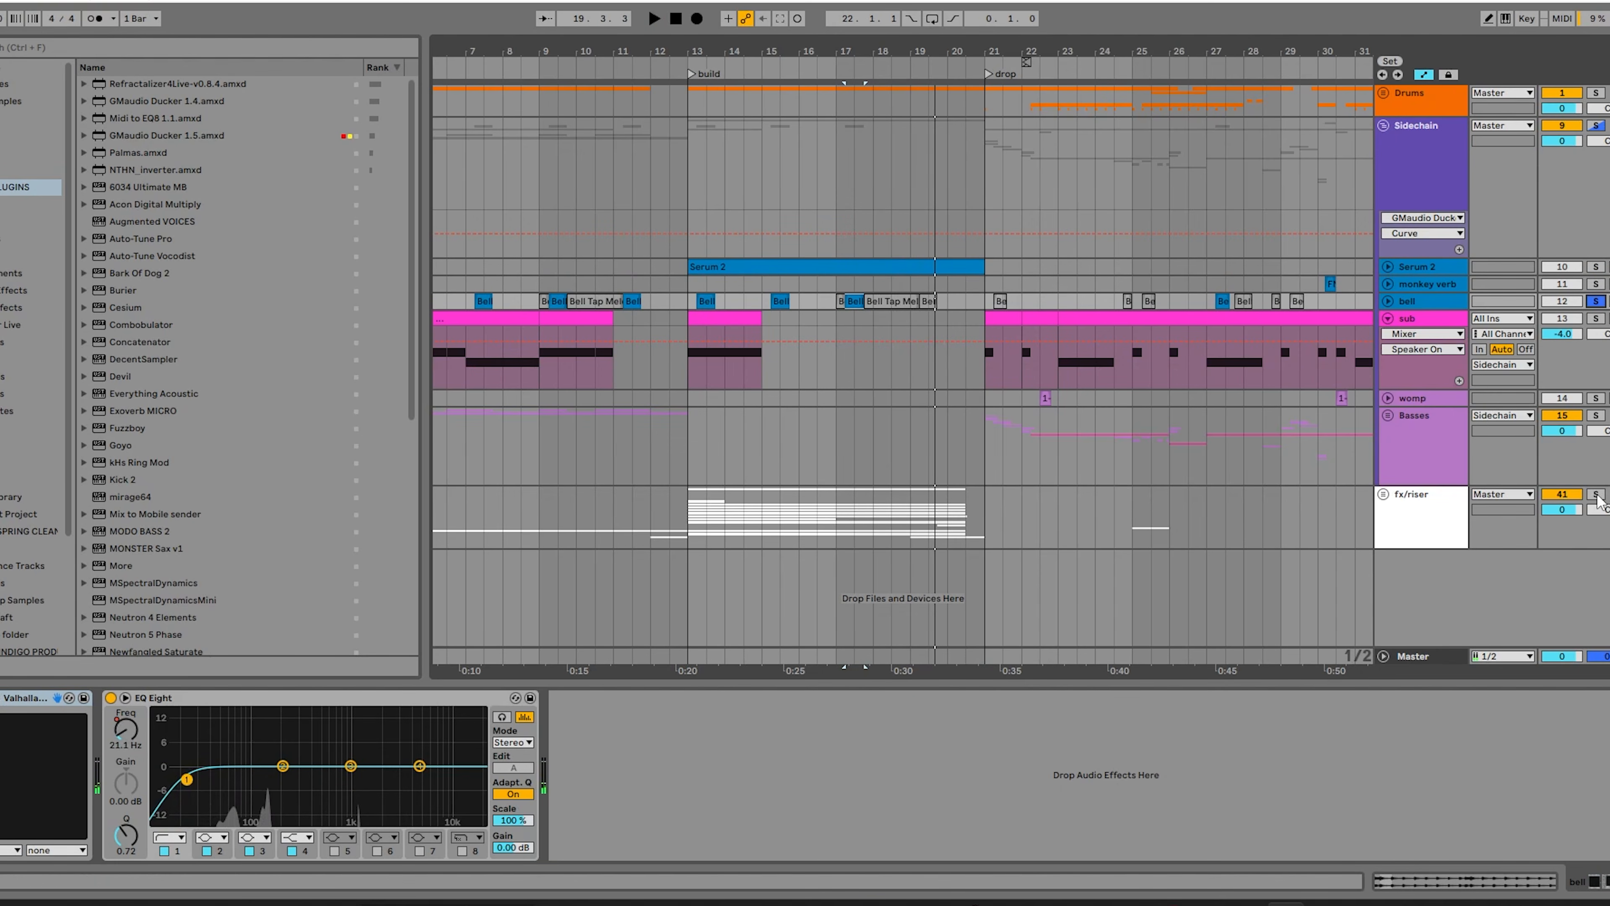
click(689, 521)
key(space)
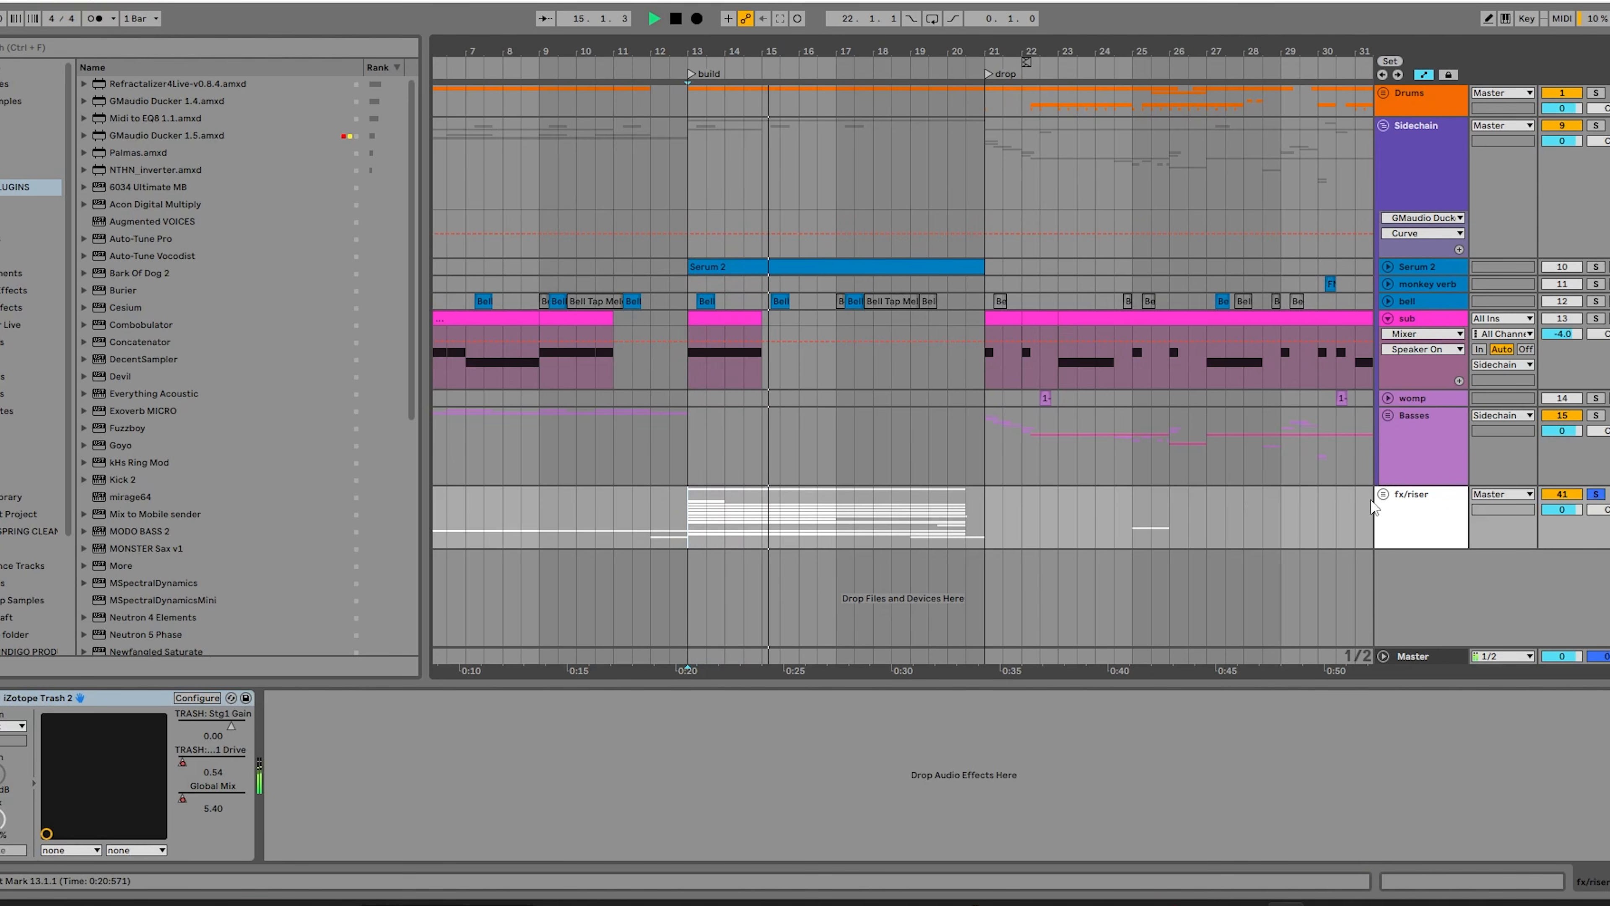
click(1384, 494)
scroll(1387, 498, down, 5)
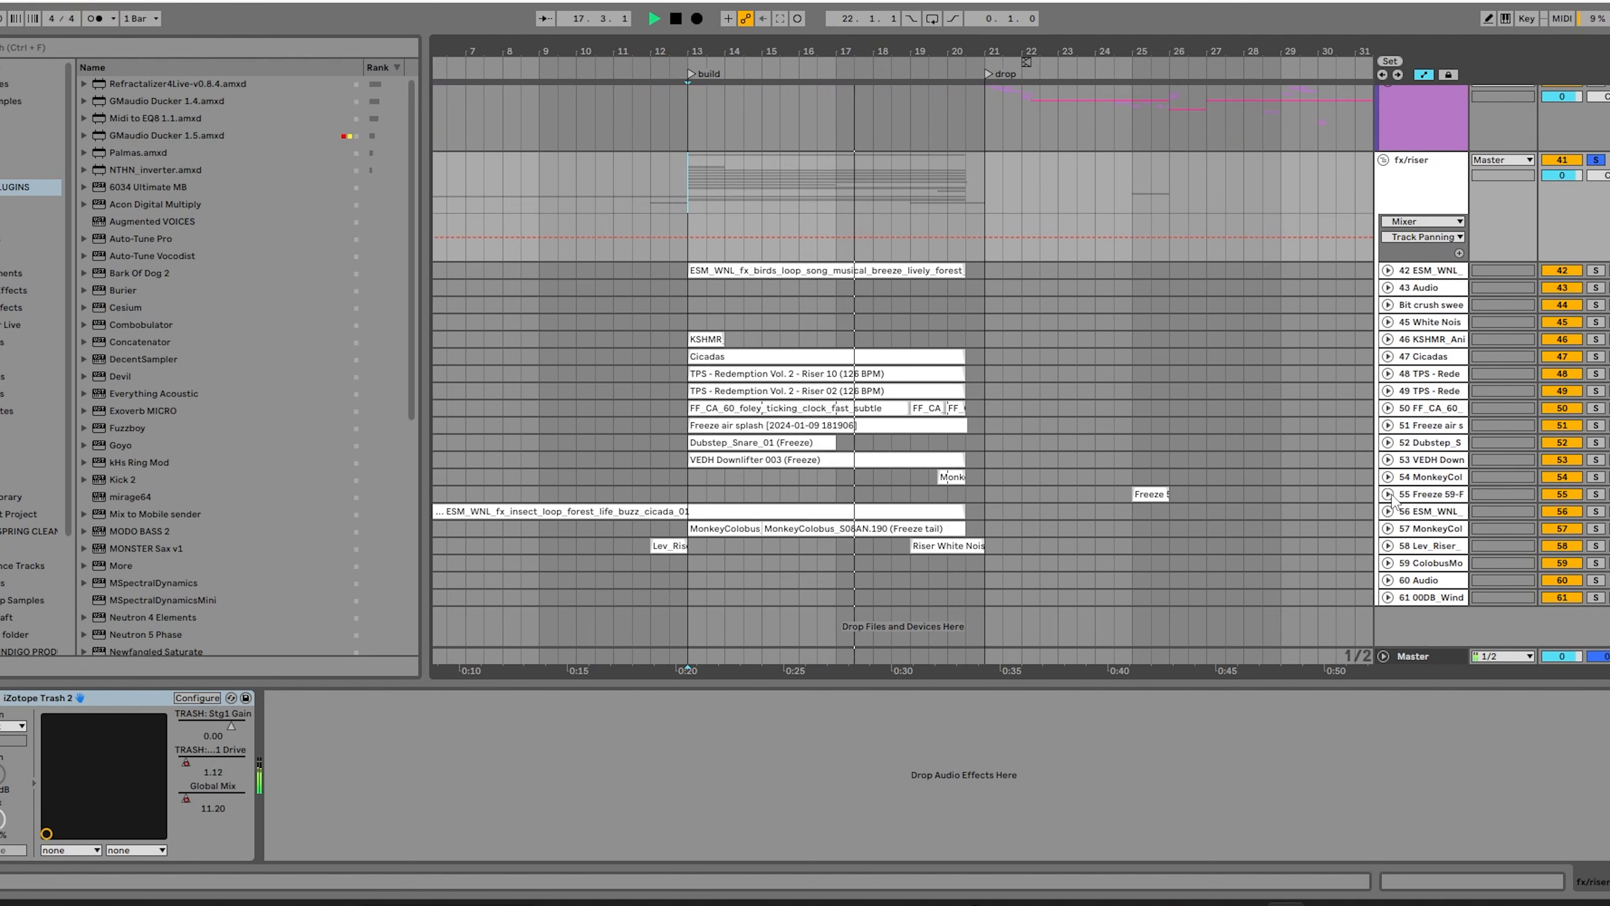
click(1383, 162)
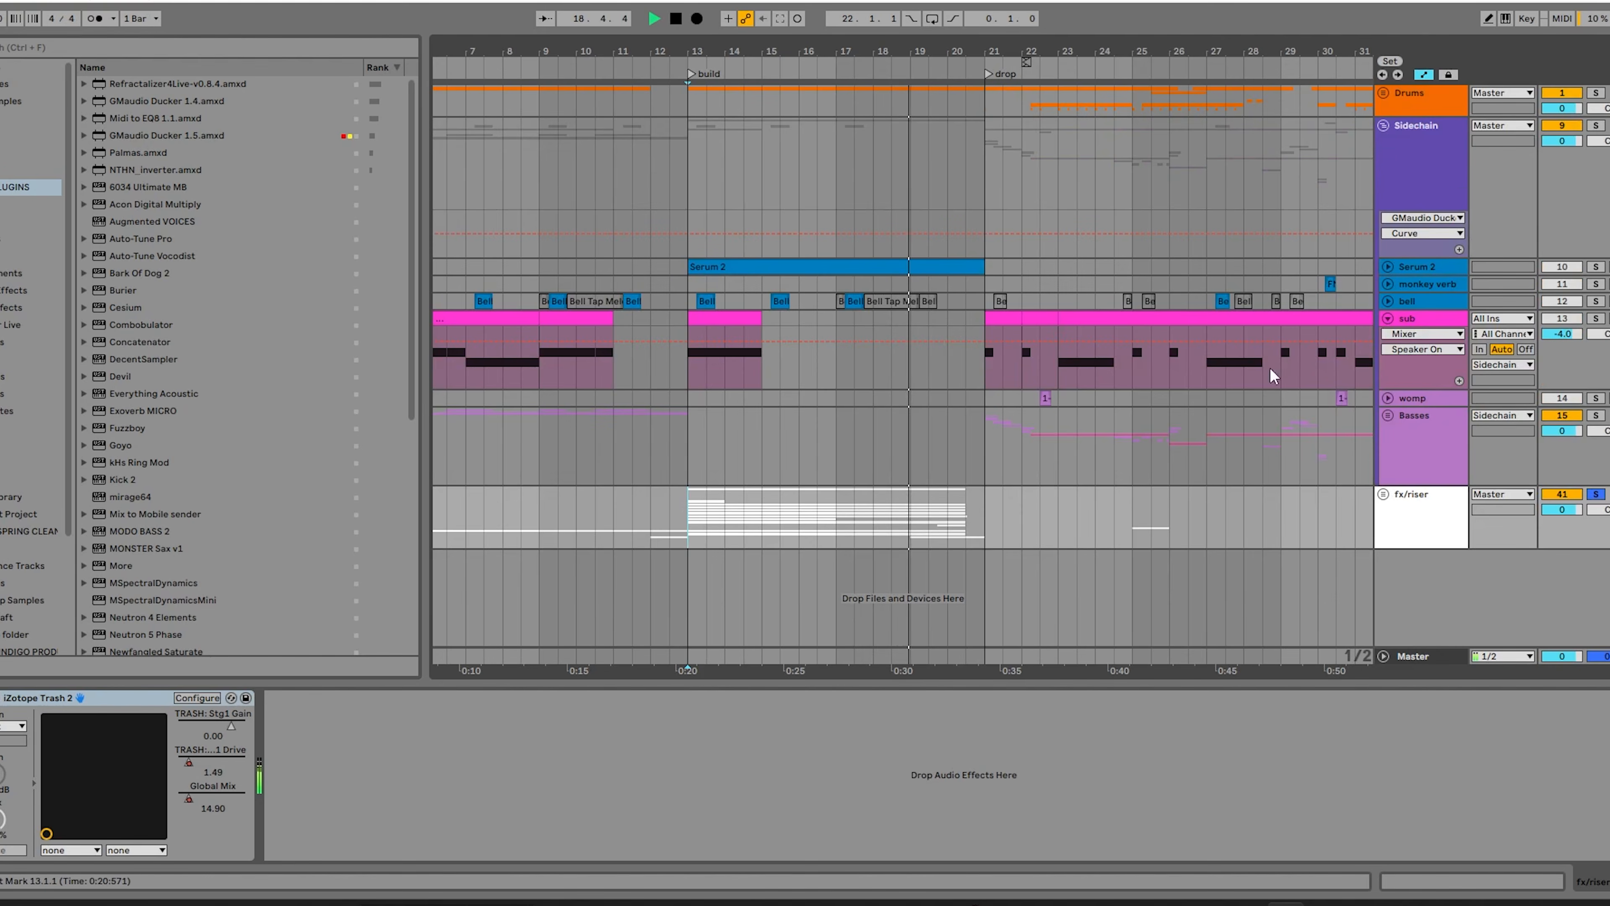
click(1597, 495)
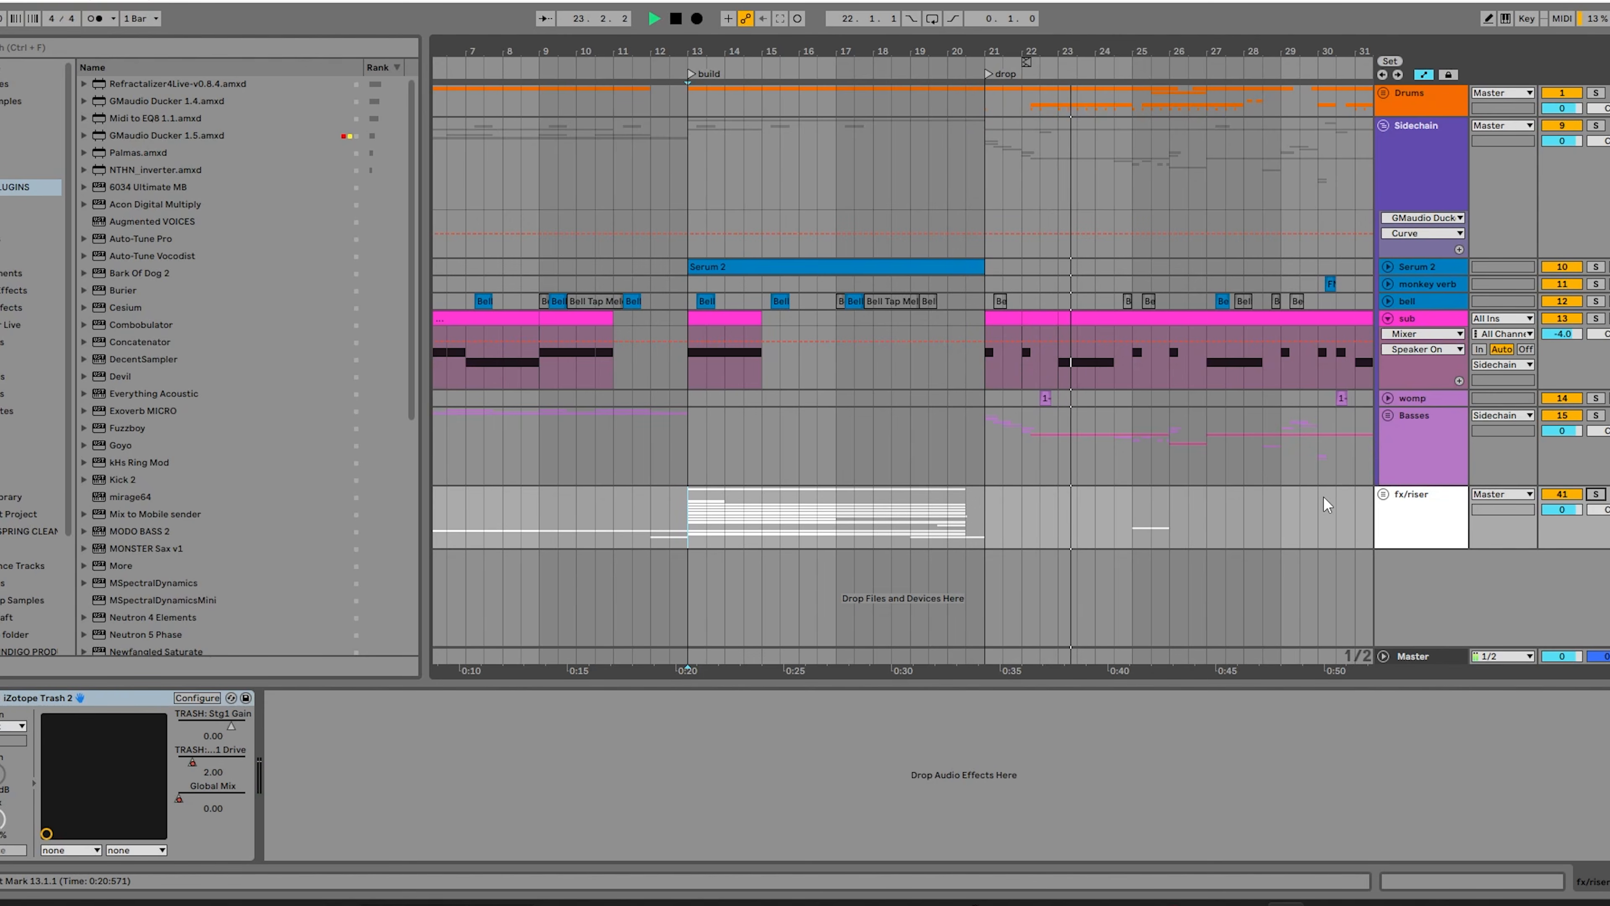
click(1429, 500)
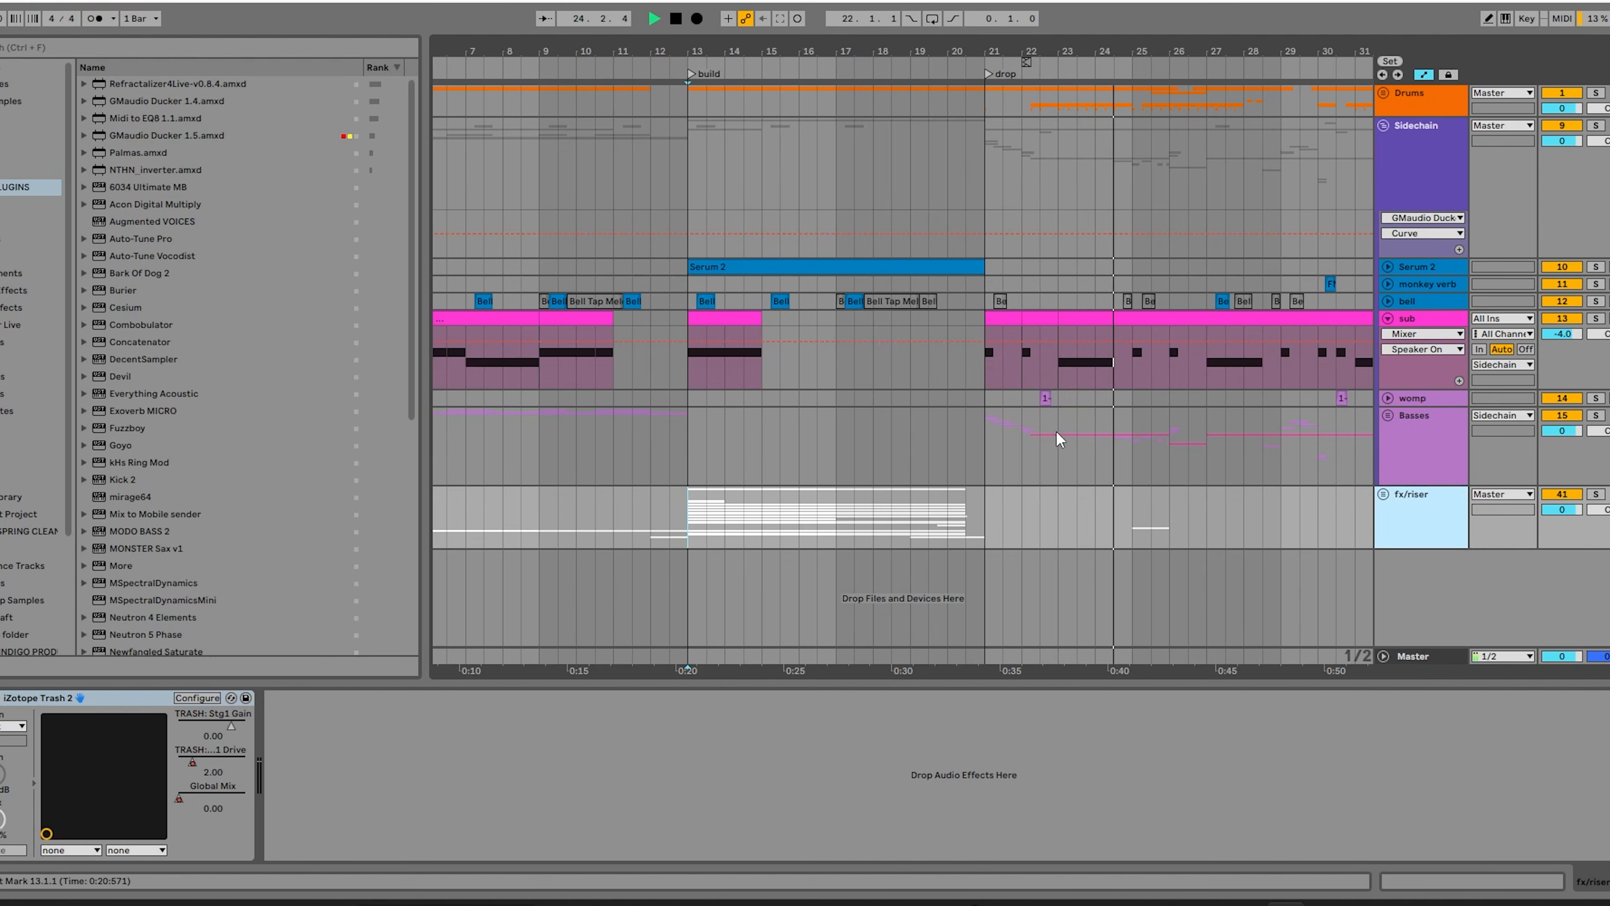
Stop playback, unfold the womp track and examine its sub drop clip at bar 22.3 alongside the Basses group.
click(1045, 397)
key(space)
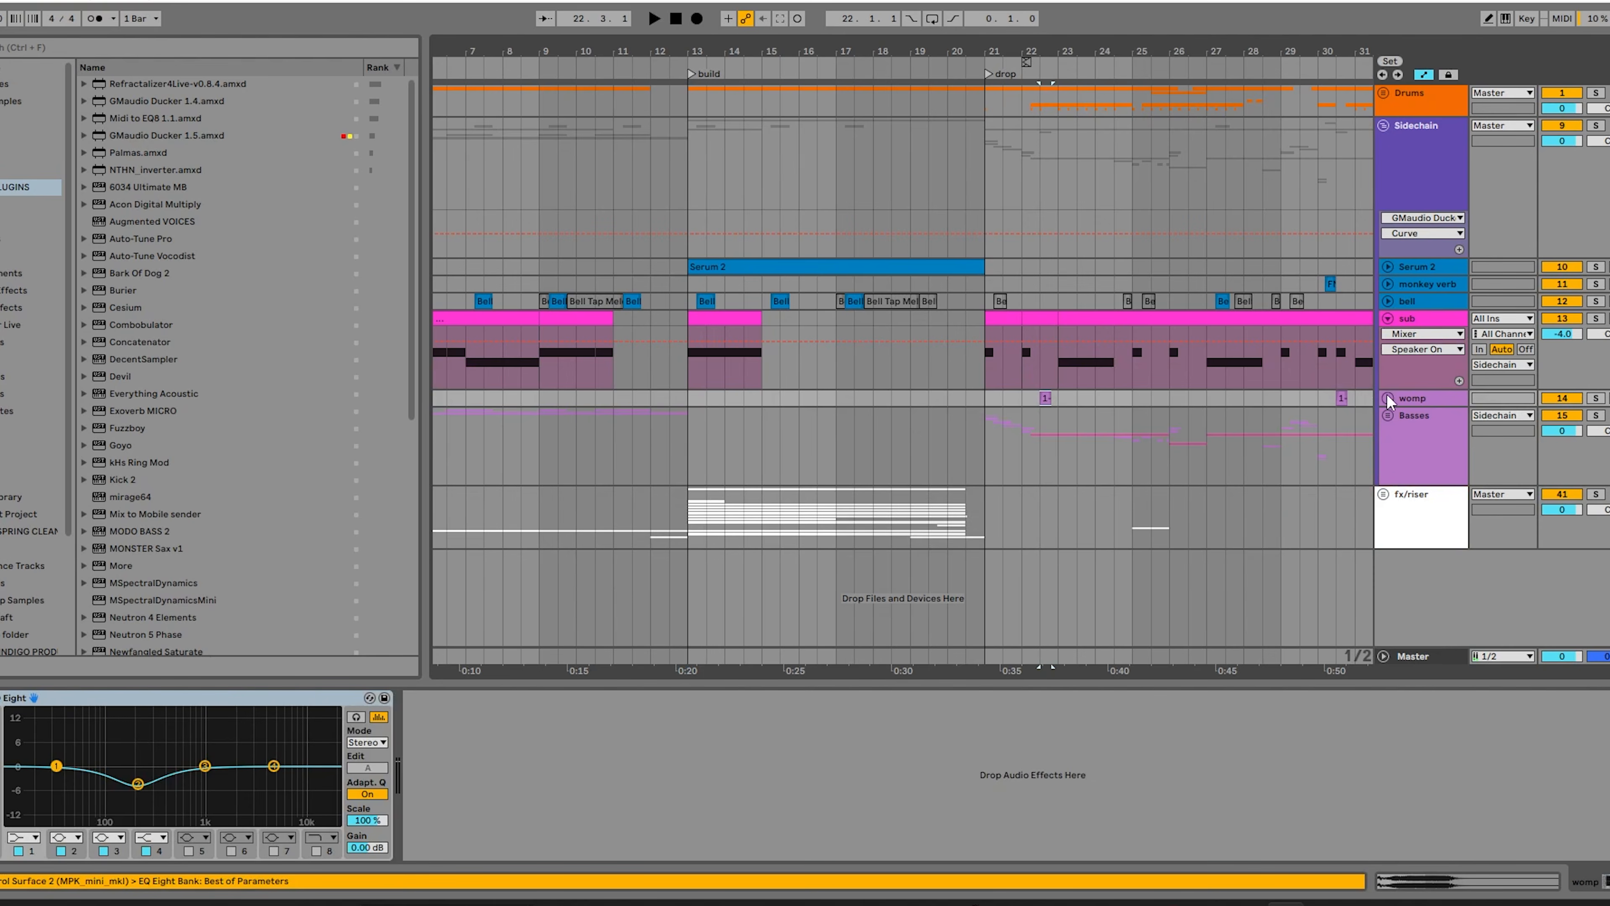
click(1388, 398)
scroll(1057, 423, up, 6)
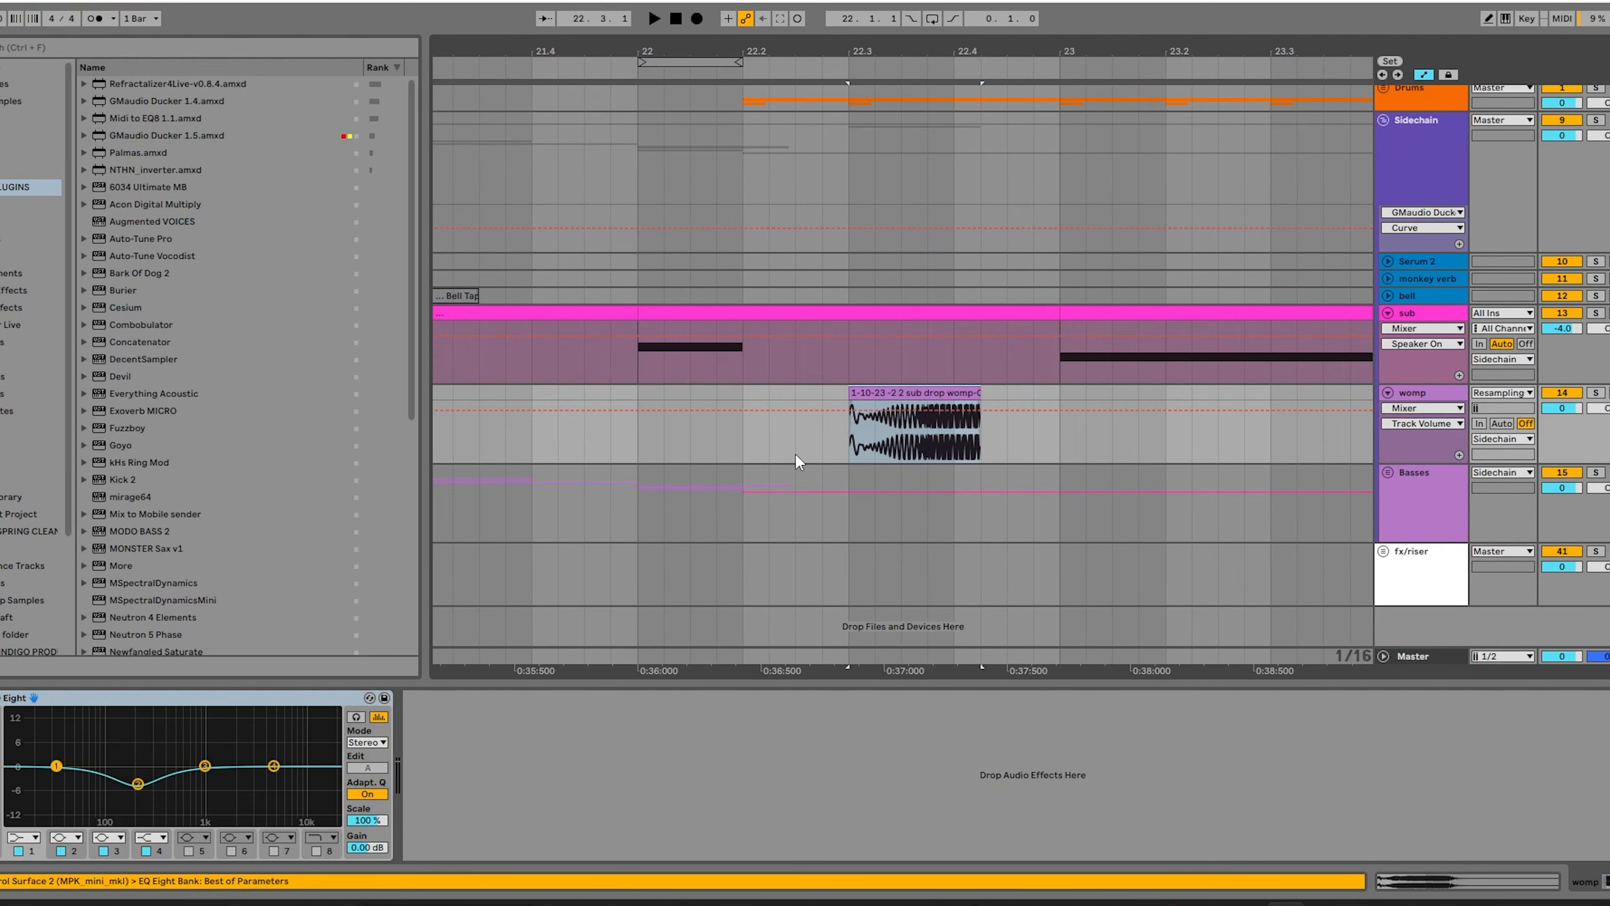
click(1419, 506)
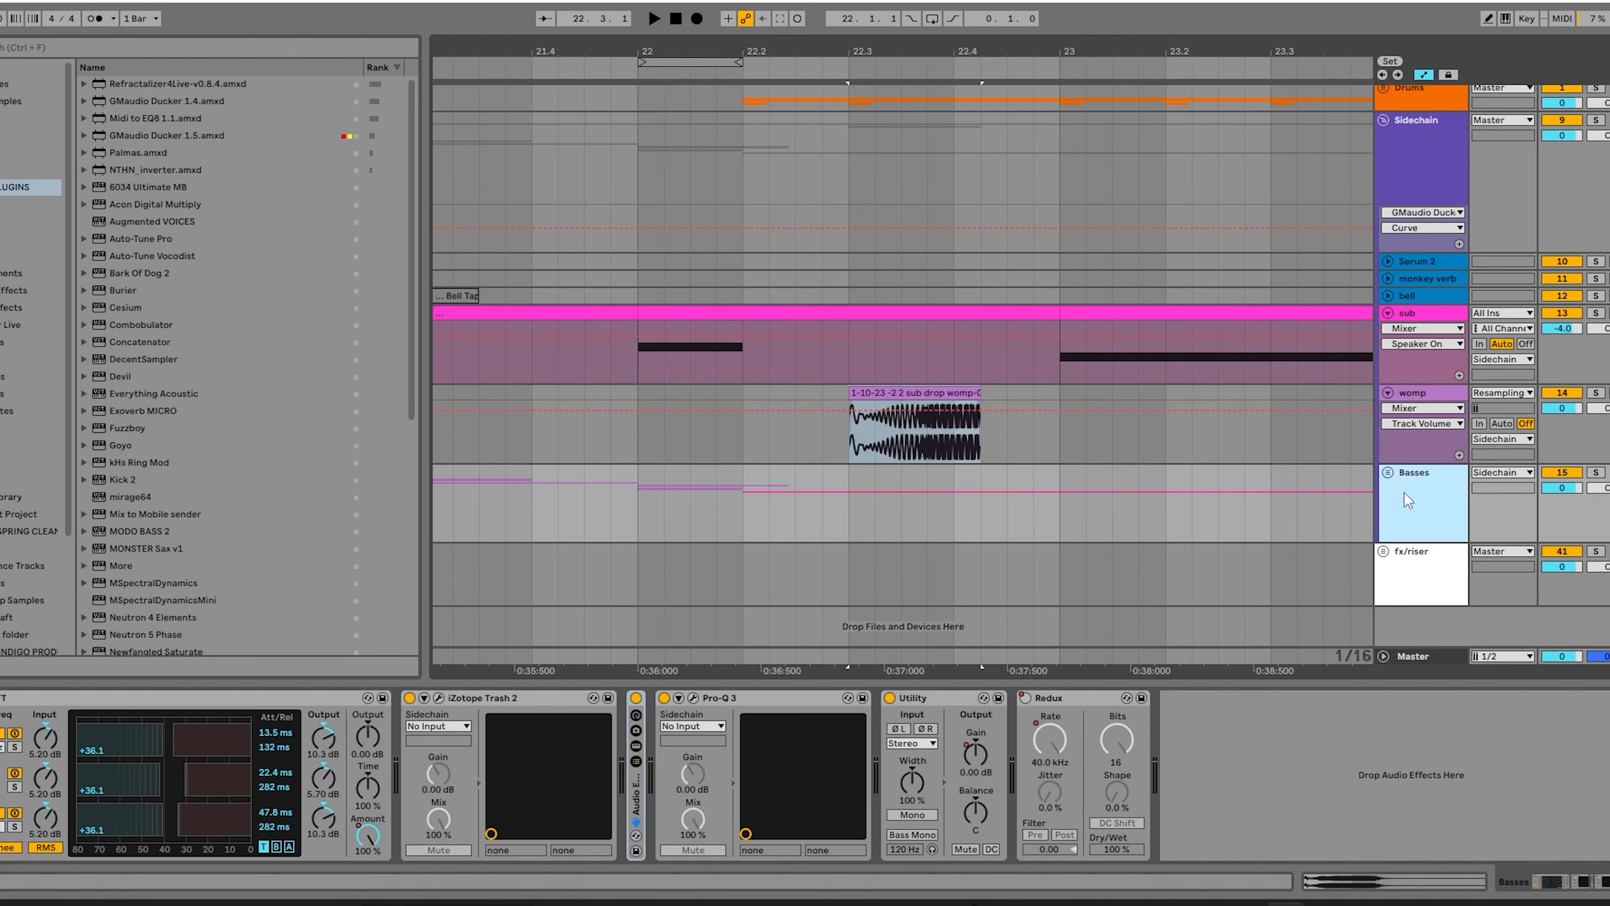
click(901, 442)
scroll(901, 443, down, 6)
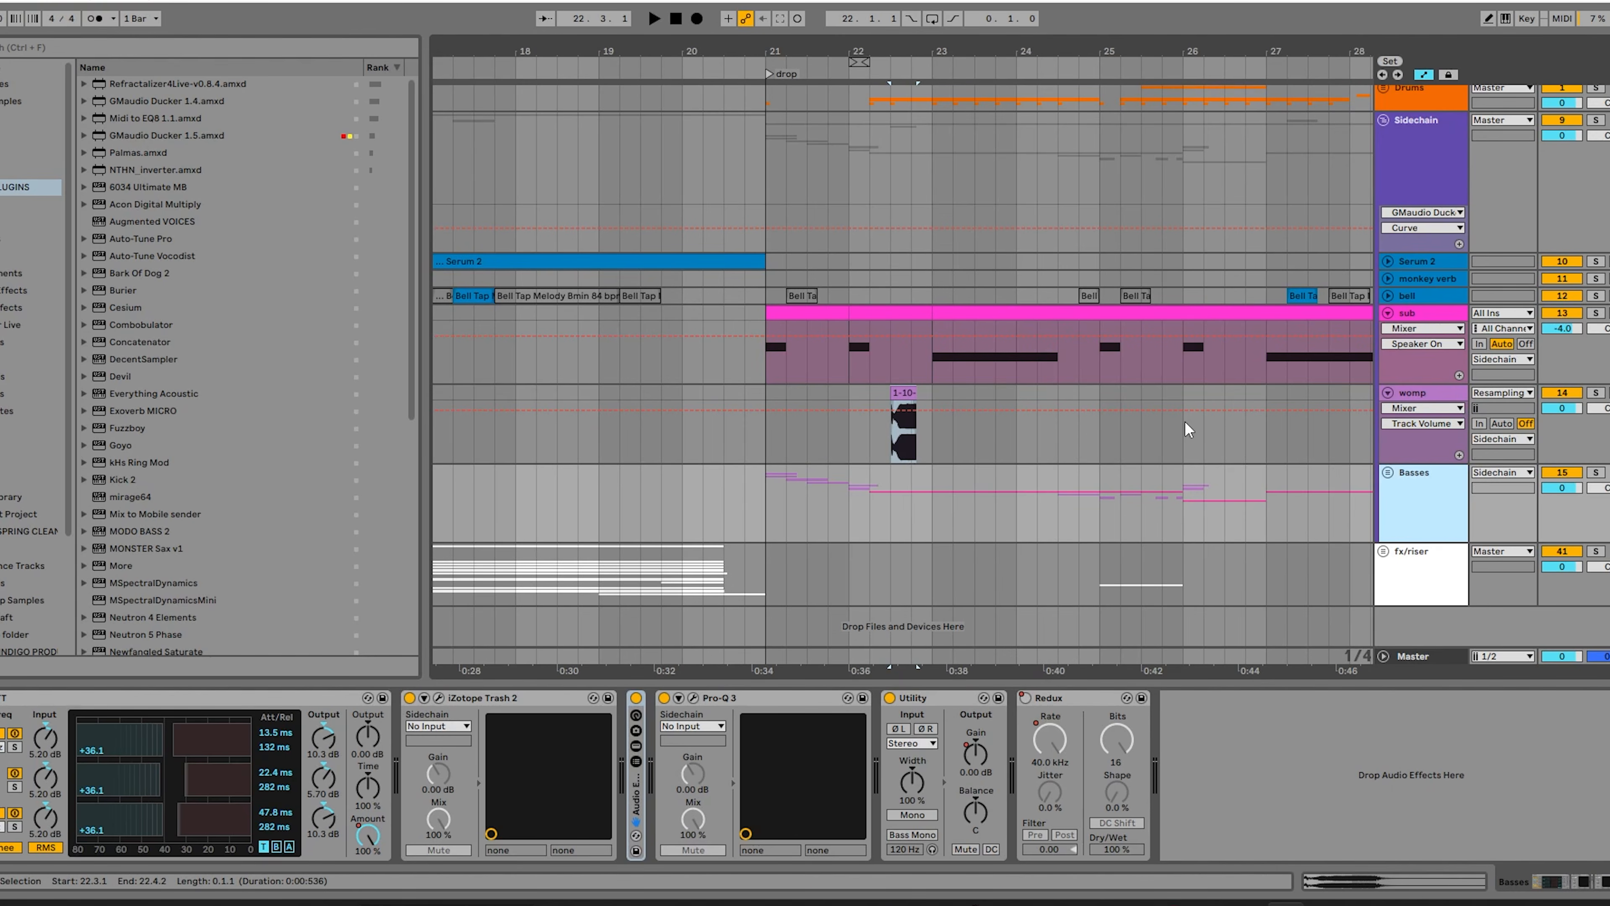
Fold the Sidechain group, unfold the Drums group and its Kick & Snare track, and move to the drop.
click(1410, 130)
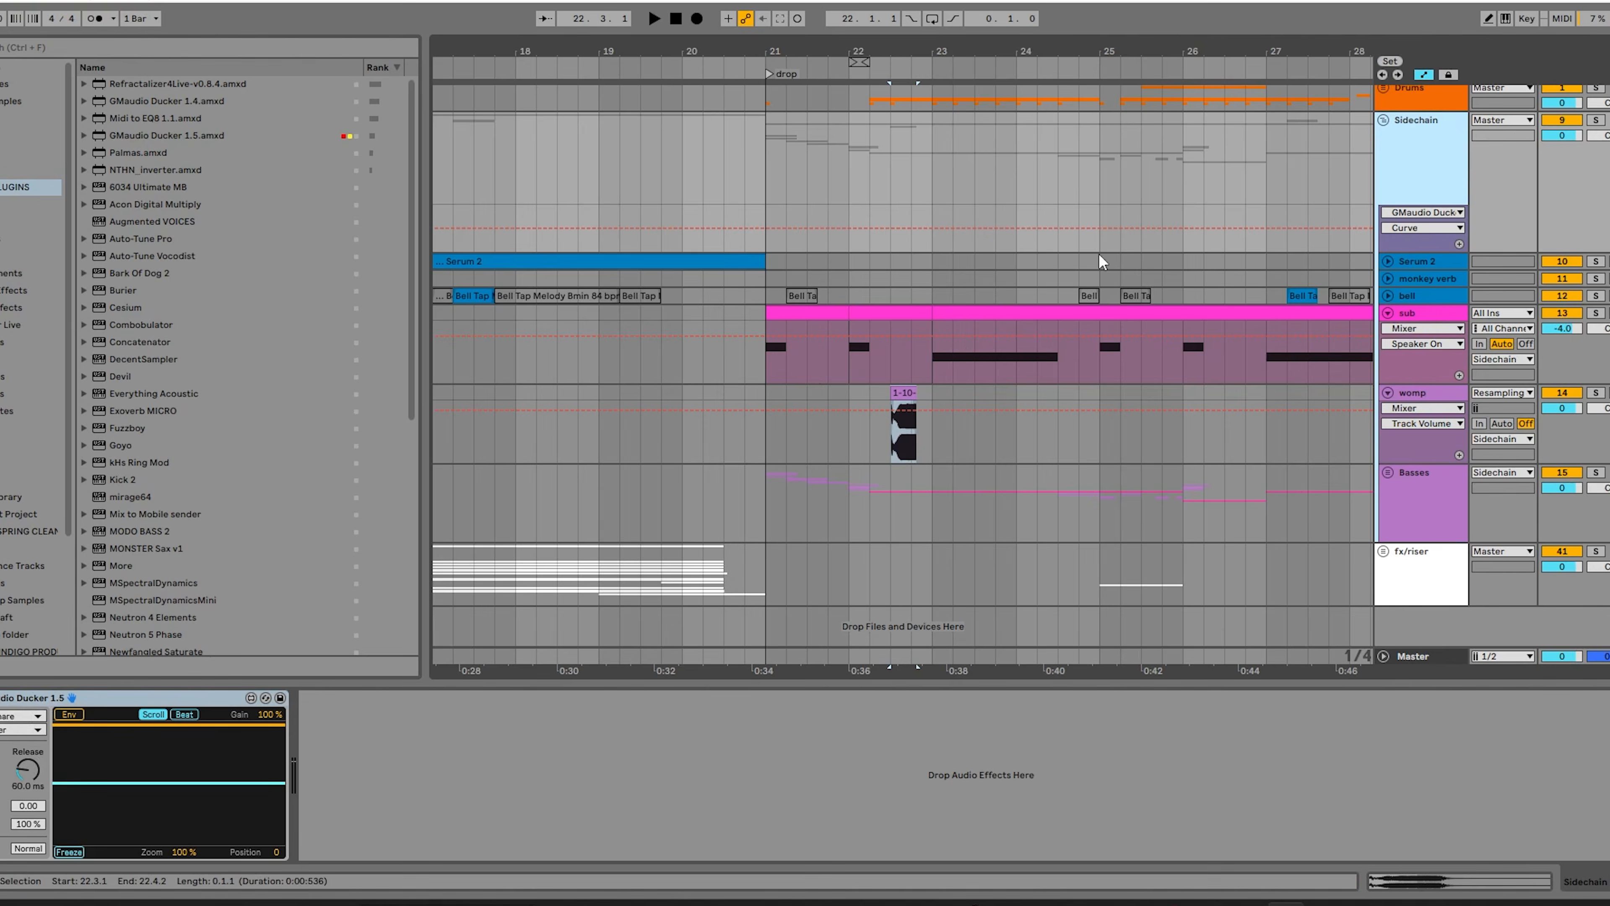
click(1384, 120)
click(1384, 94)
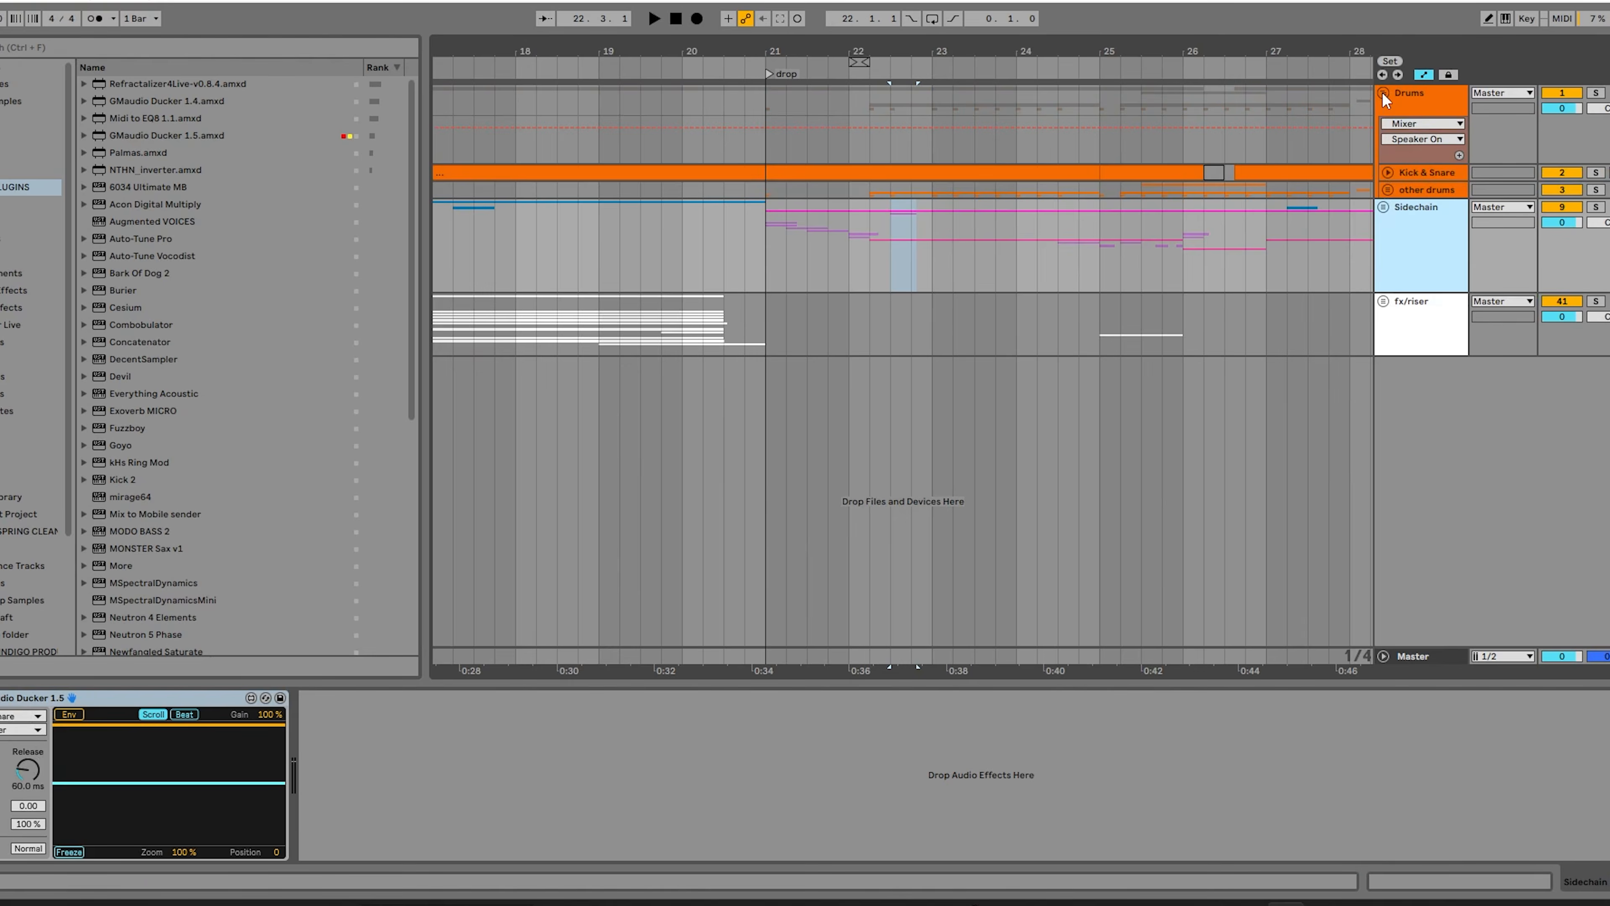
click(1385, 174)
click(766, 209)
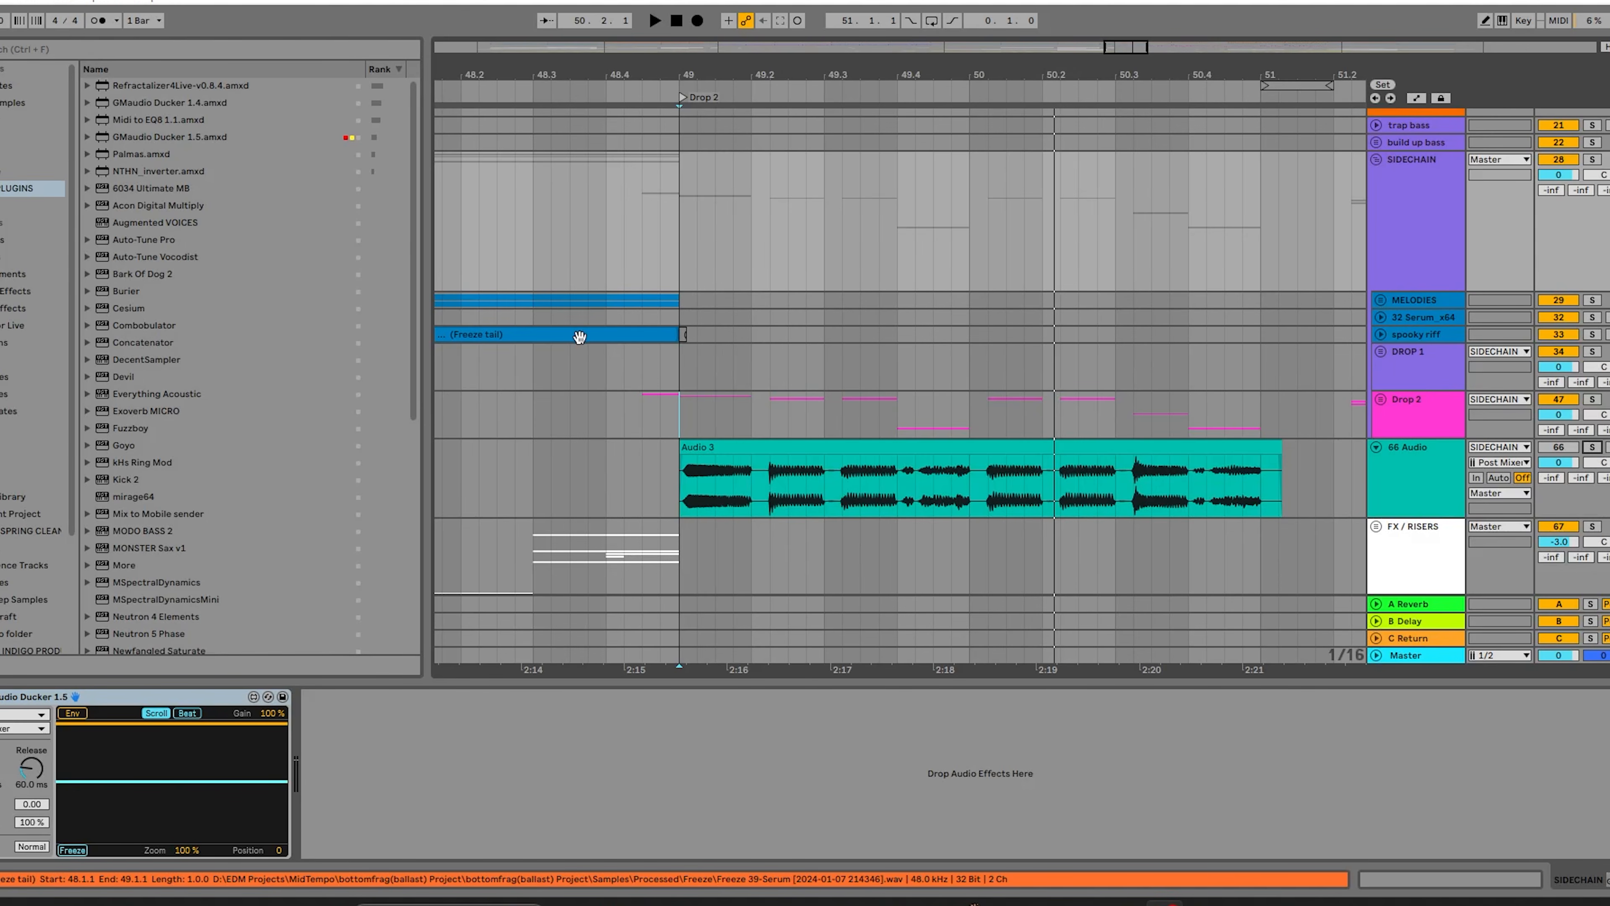
Unfold the Drop 2 group, view its saws subgroup's effects, and fold the saws subgroup to show the remaining Drop 2 tracks.
click(1422, 405)
click(1381, 398)
scroll(1408, 418, down, 3)
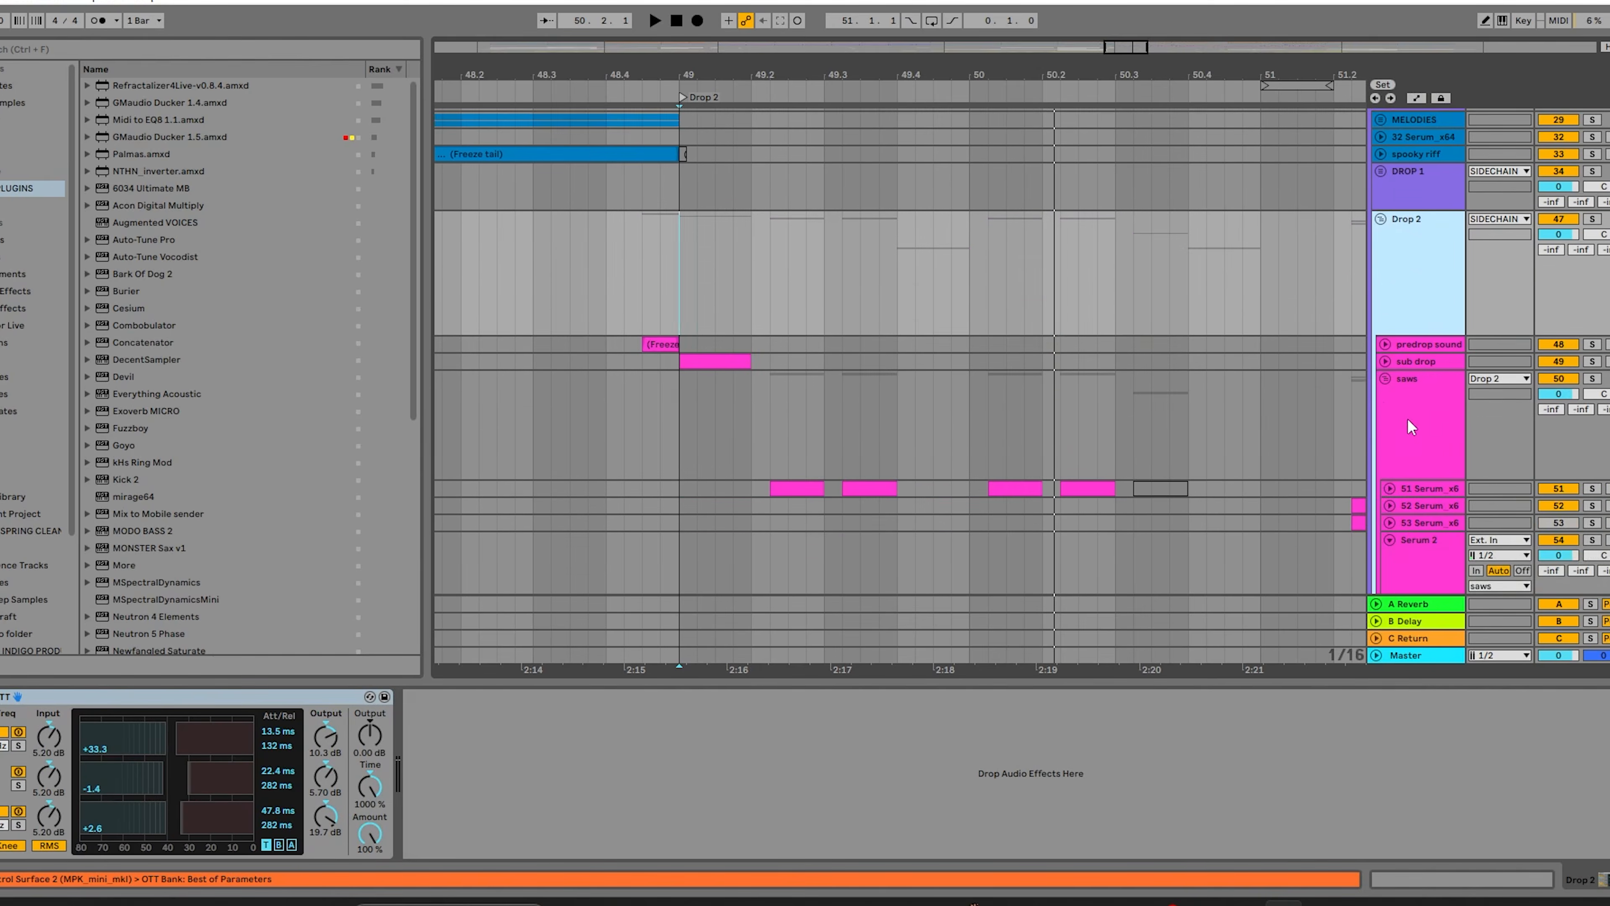
click(1408, 418)
scroll(1379, 352, down, 1)
click(1383, 323)
scroll(1245, 338, down, 2)
scroll(748, 345, up, 1)
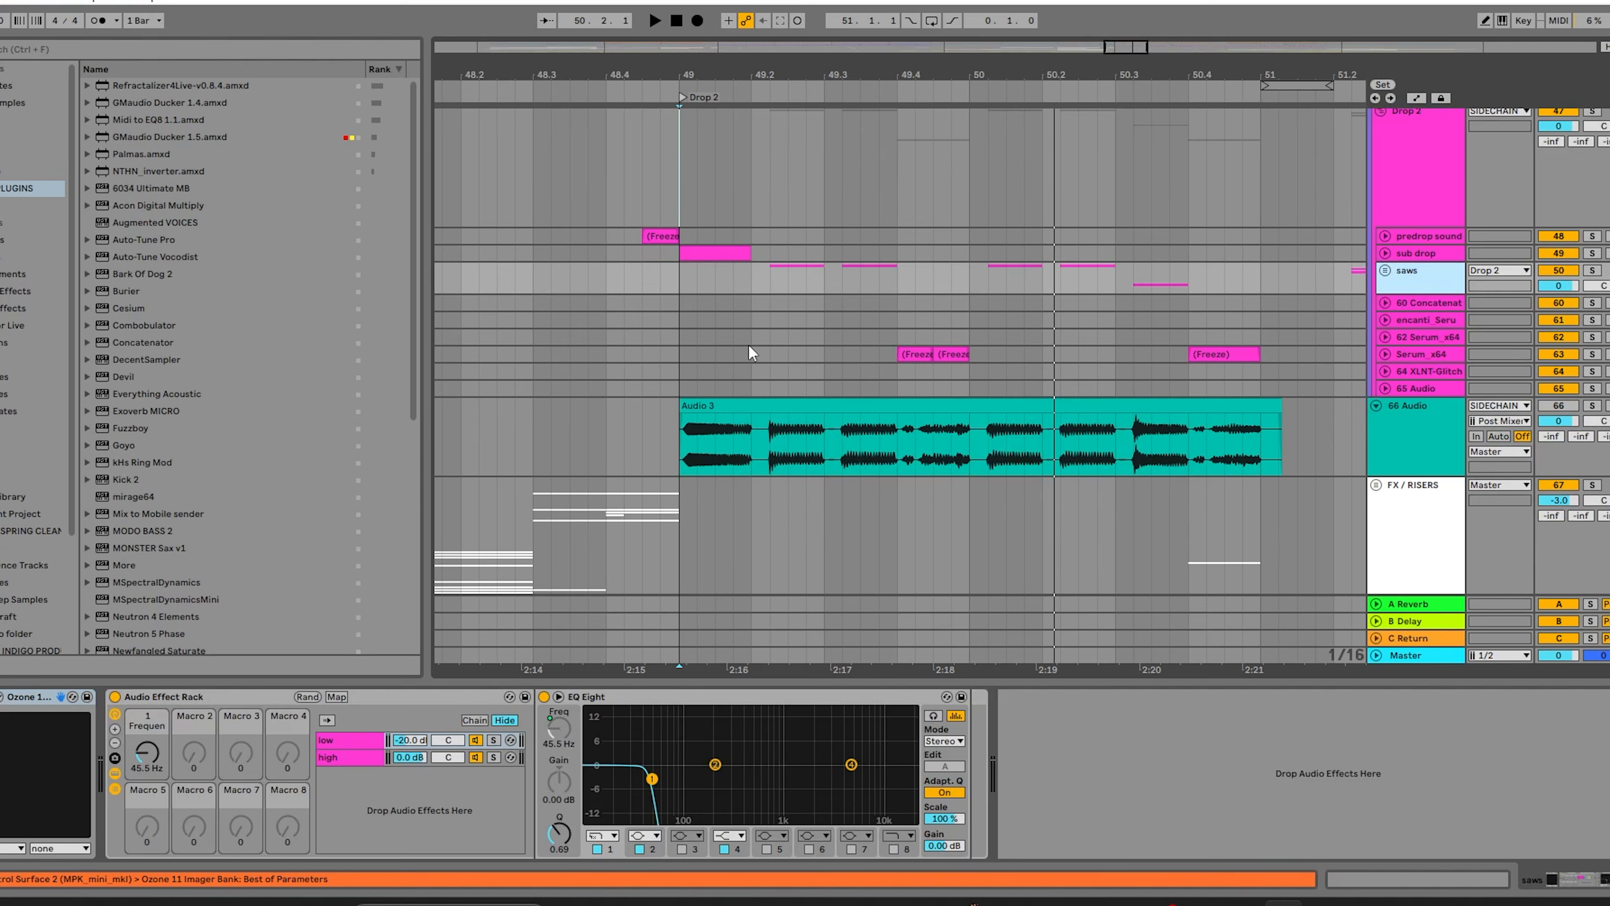
Compare the effects on the Drop 2 group with the ducker on the SIDECHAIN group, ending with Drop 2 selected.
scroll(1379, 290, up, 1)
click(1415, 260)
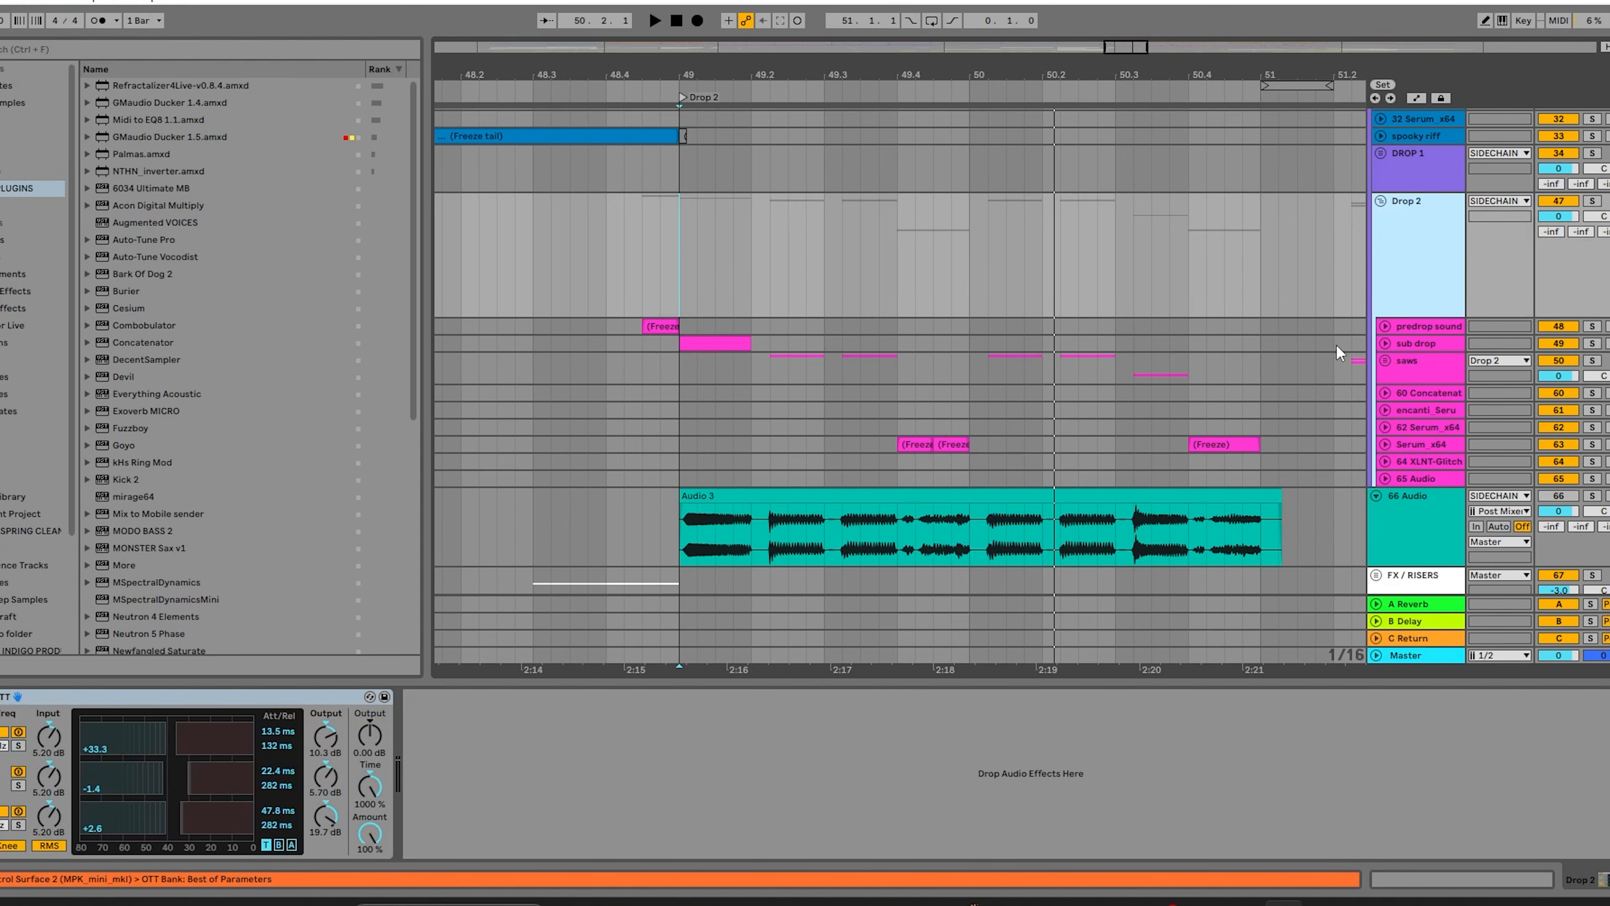
scroll(1431, 226, up, 1)
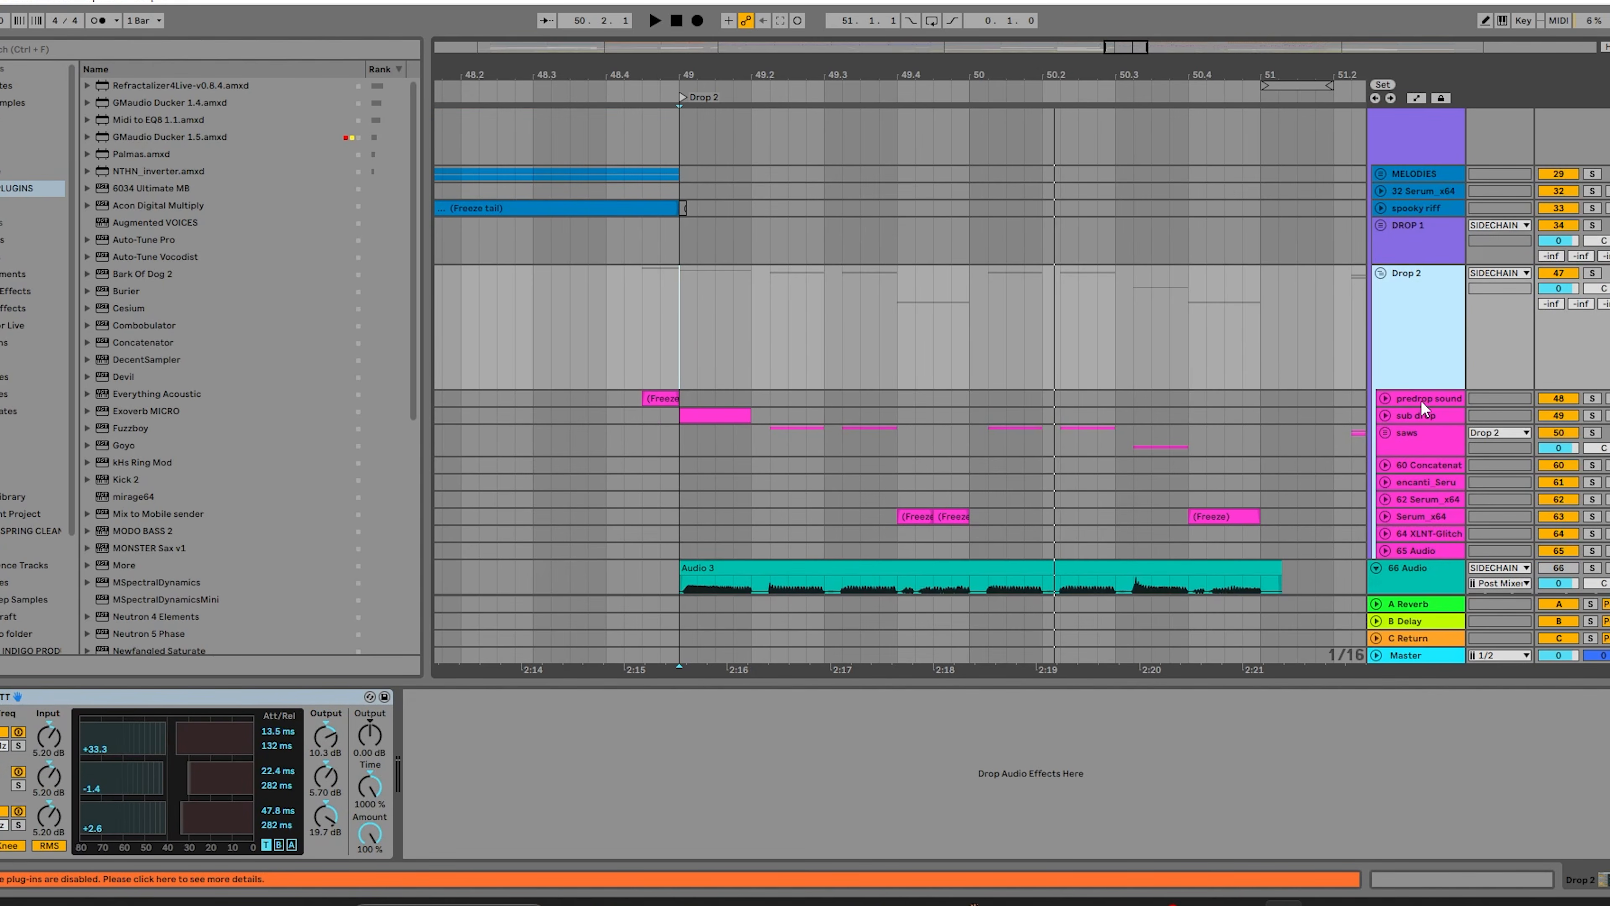
scroll(1421, 406, up, 2)
click(1418, 272)
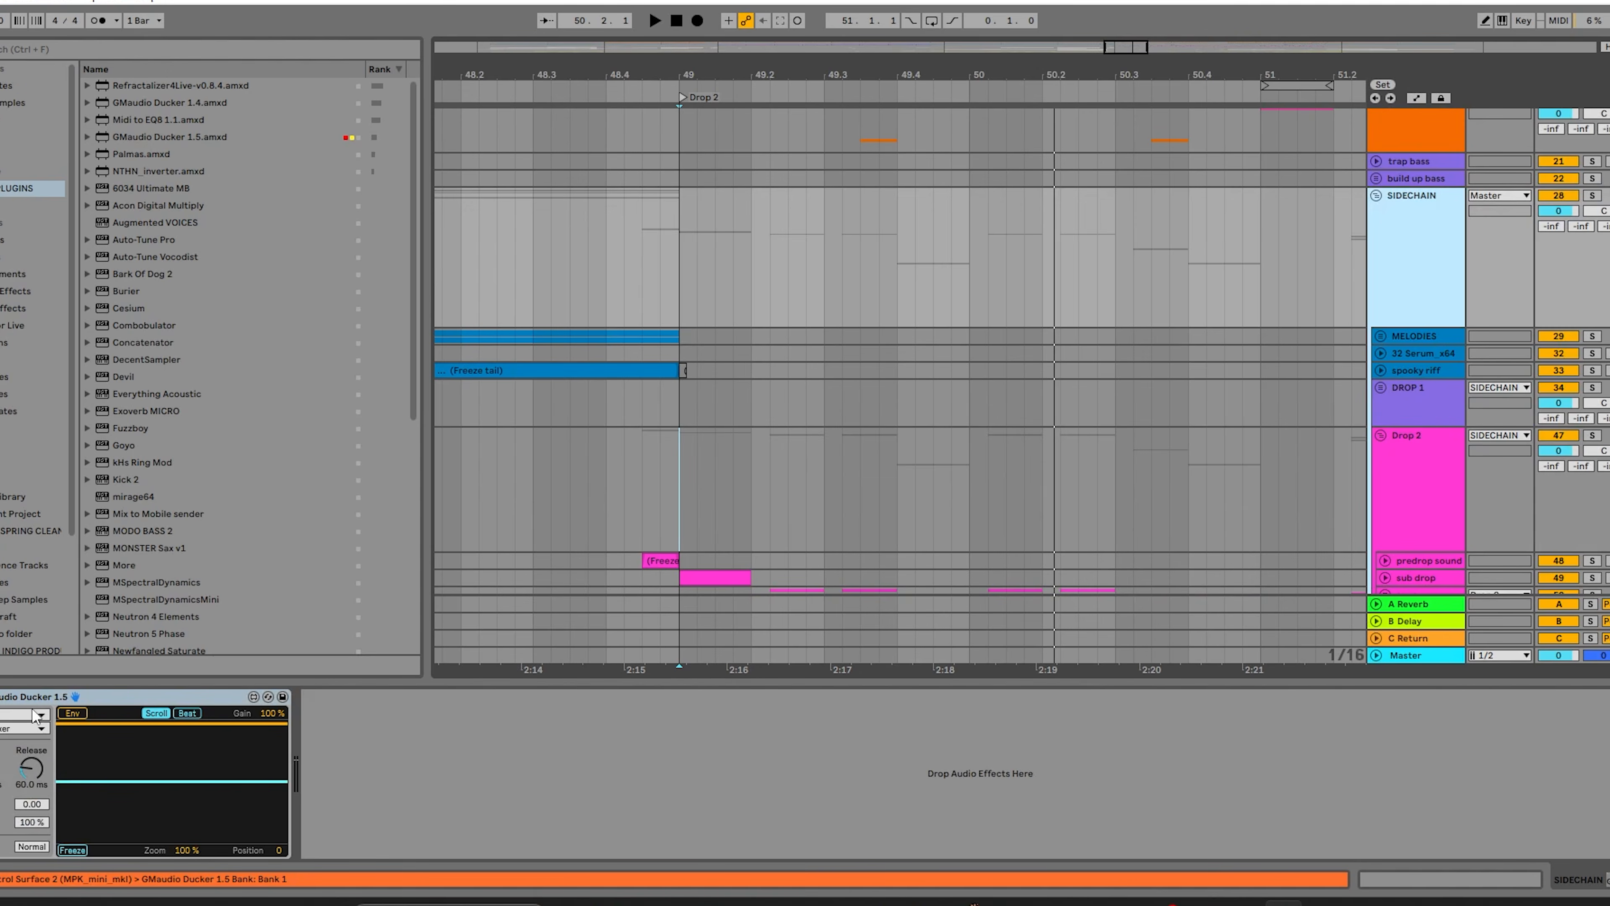
click(1416, 464)
scroll(1418, 460, down, 3)
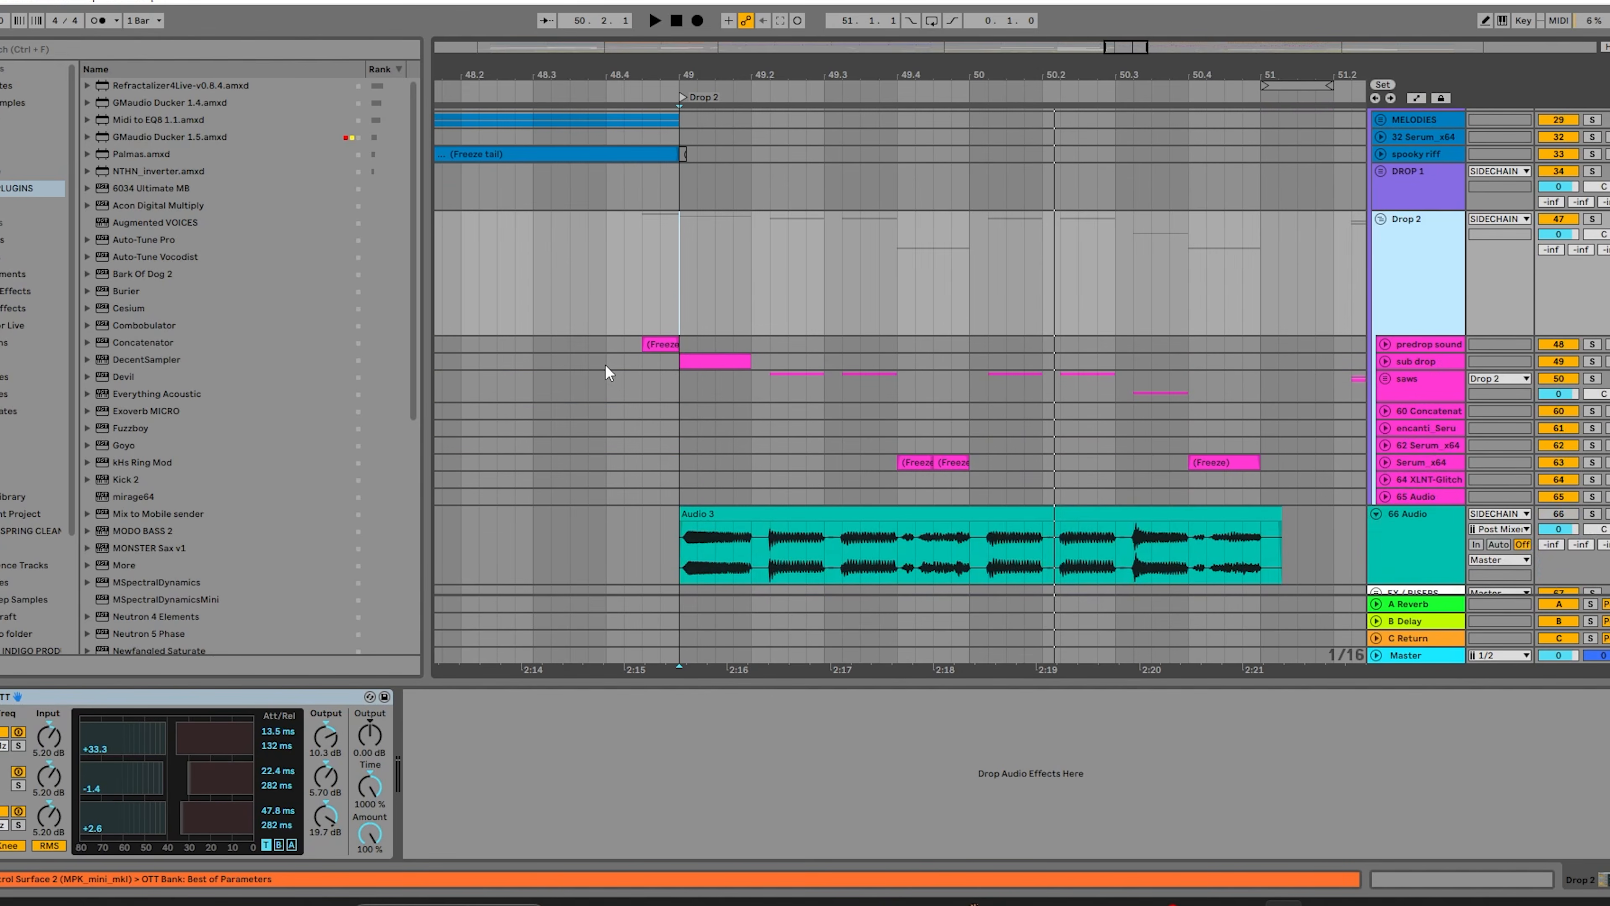
Play the full mix from 48.4.1 through the start of Drop 2 and stop playback.
click(606, 366)
key(space)
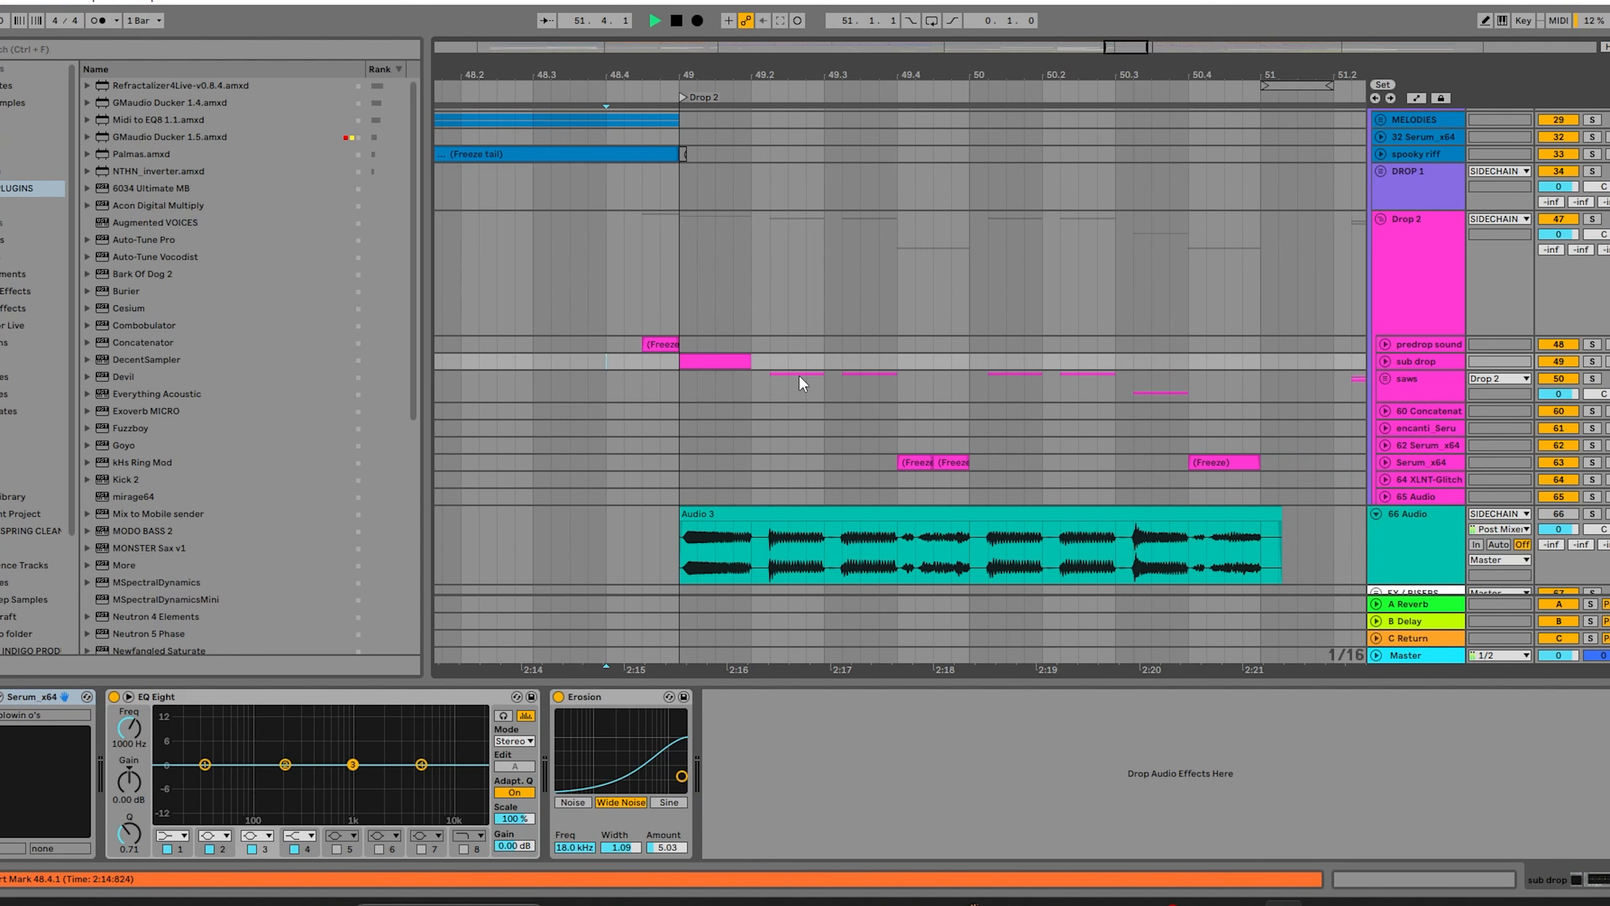
key(space)
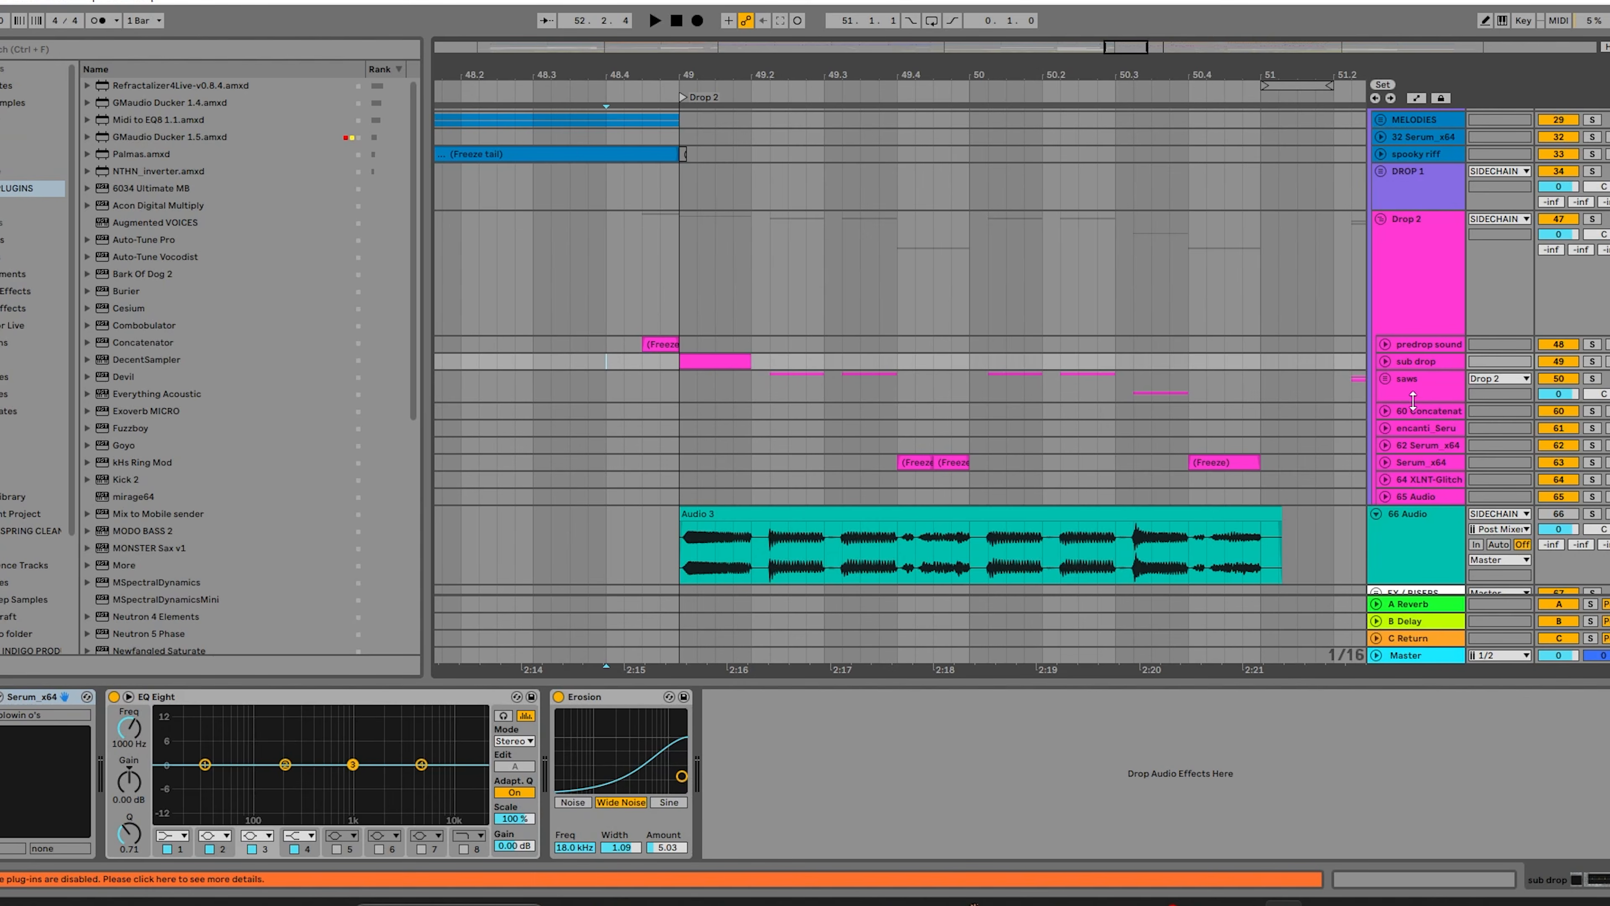
Select the saws clip at 49.2.2, show the Drop 2 group's OTT, and play the soloed group from there.
click(821, 386)
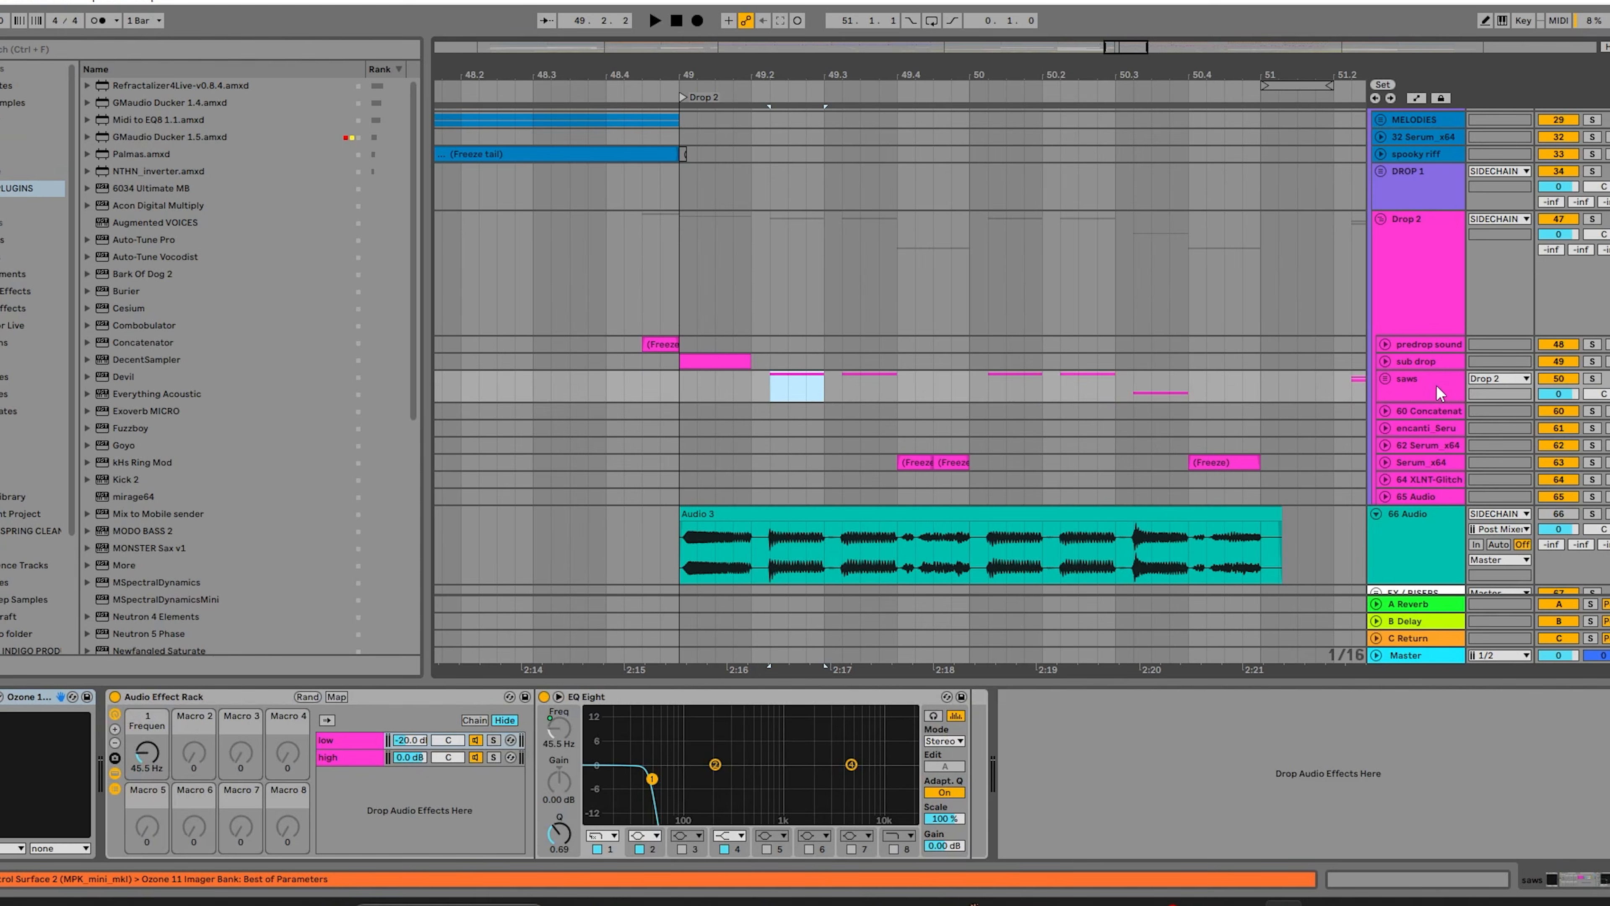
click(1403, 287)
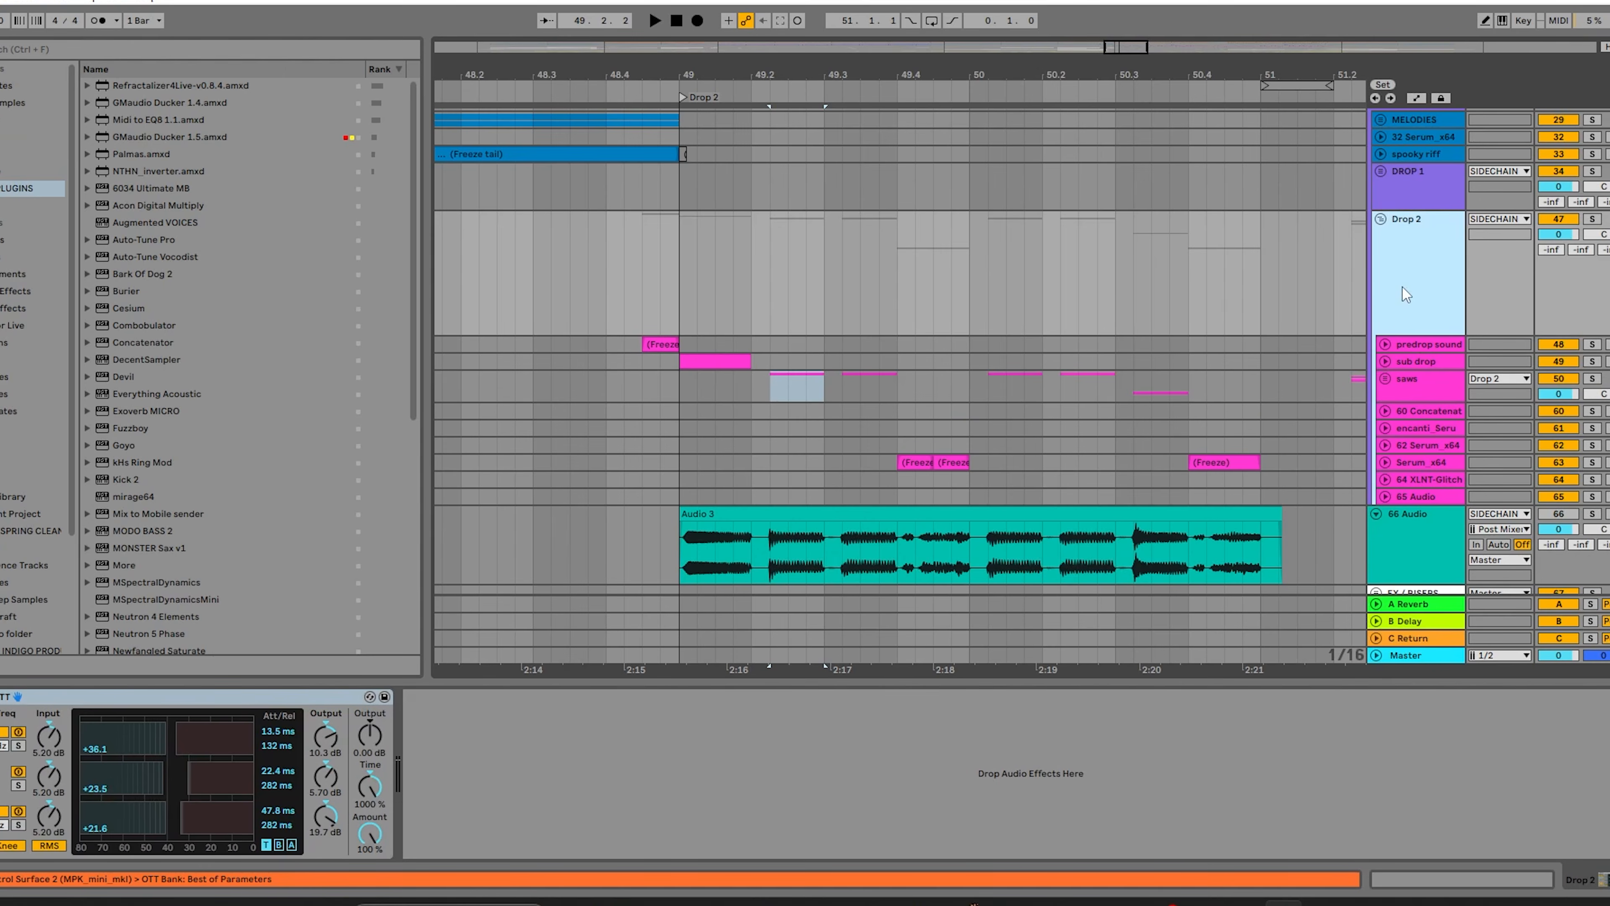
scroll(1519, 338, up, 5)
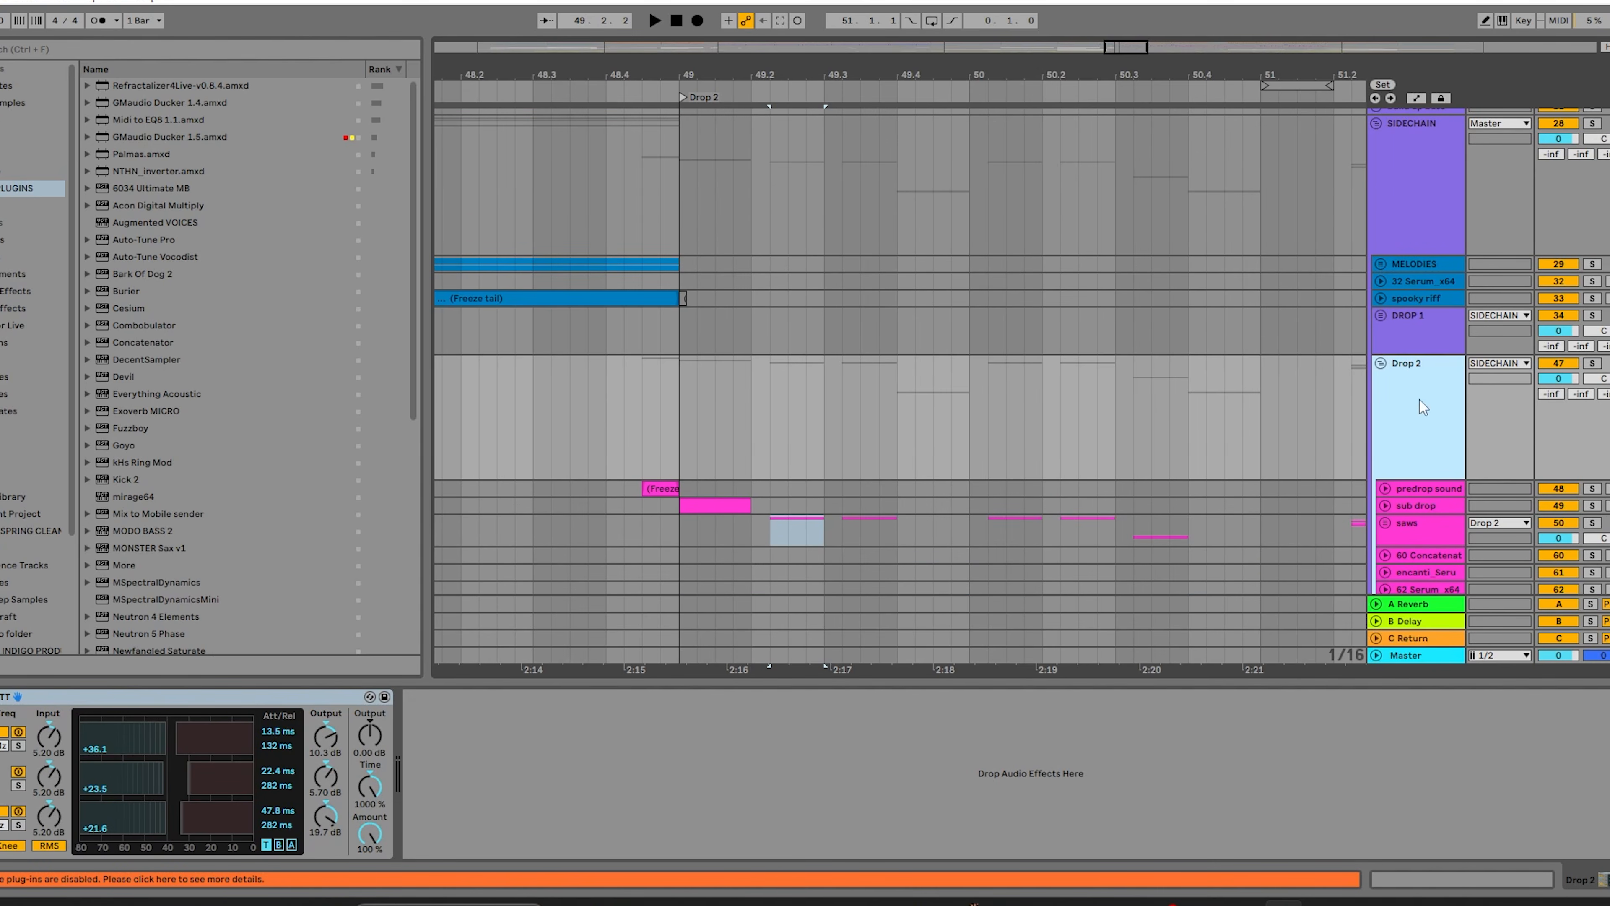
click(1592, 363)
key(space)
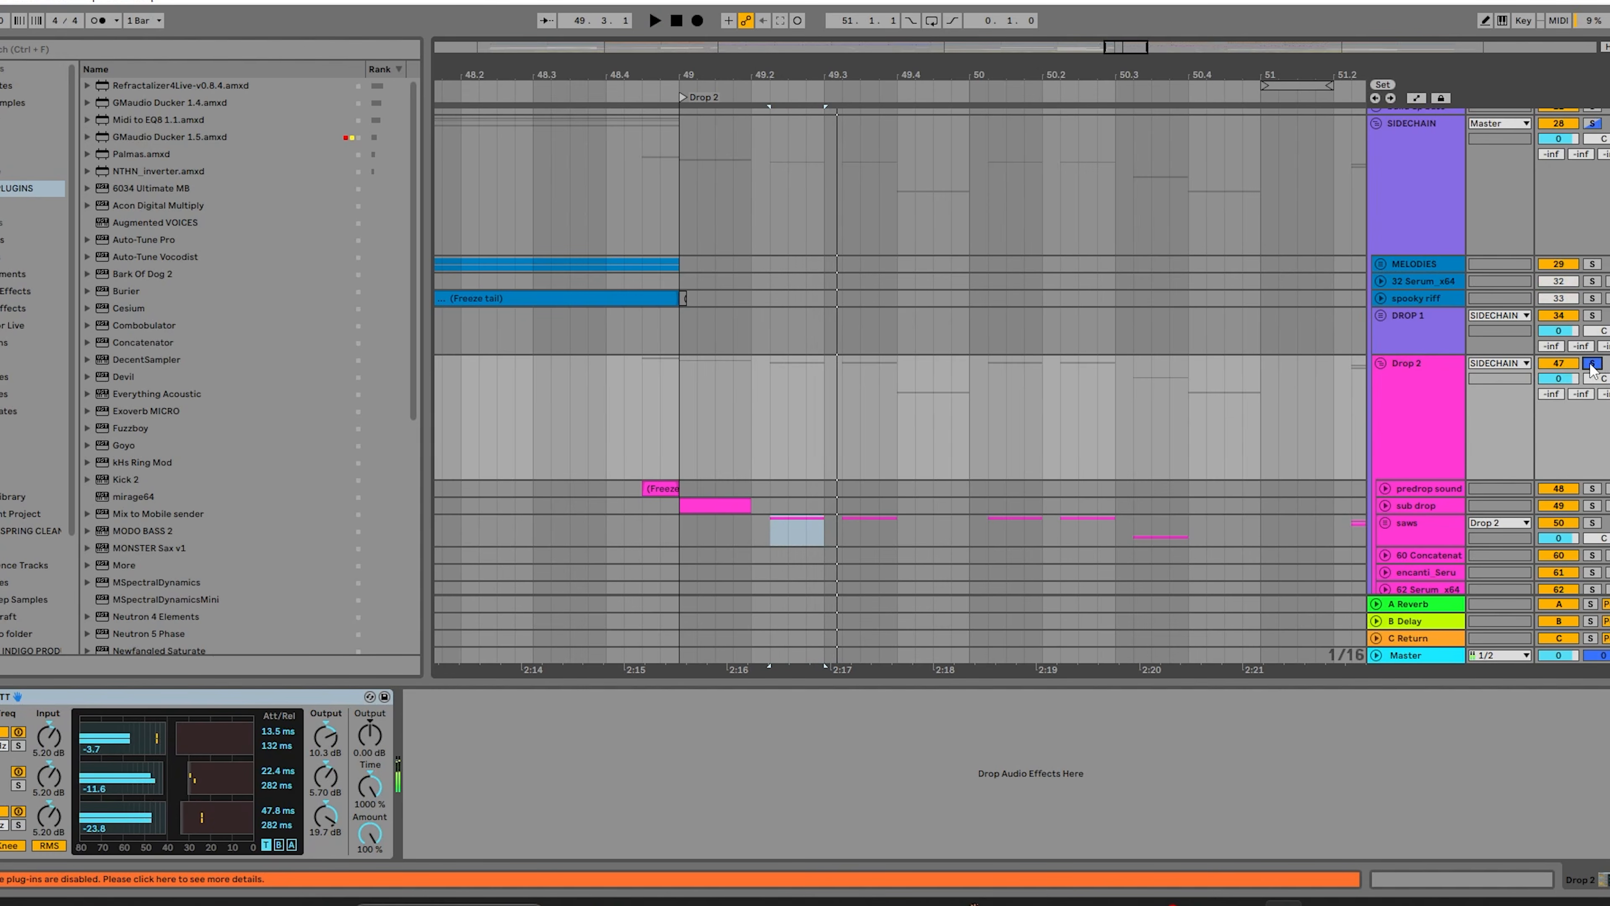
Show the SIDECHAIN group's Audio Ducker and solo that group instead of Drop 2.
click(1421, 183)
scroll(1433, 210, up, 3)
click(1592, 214)
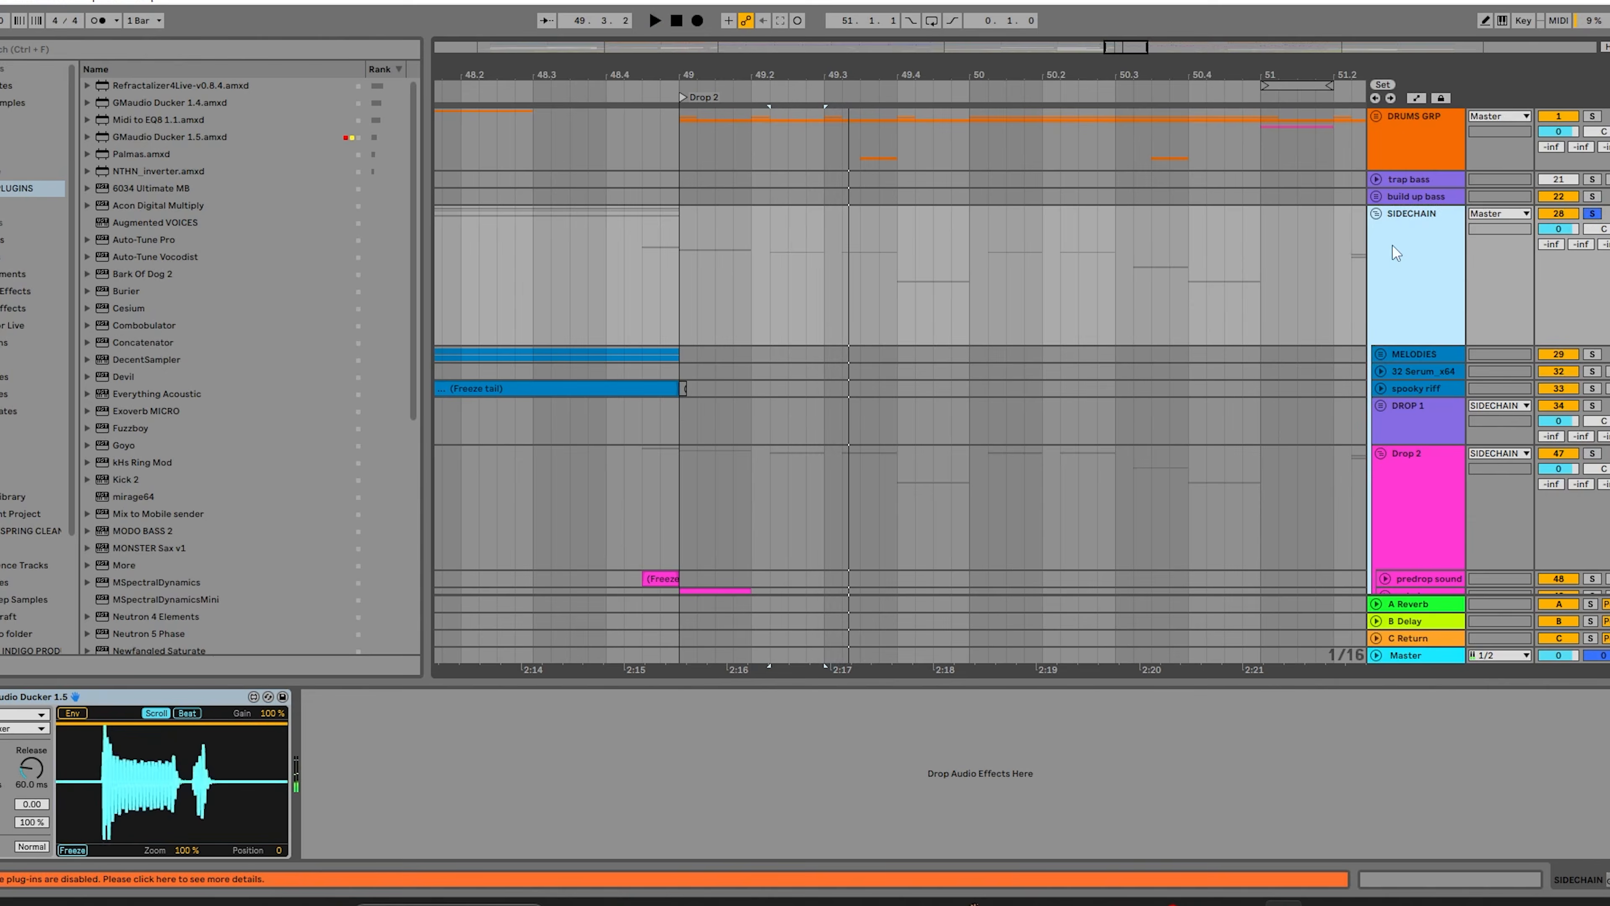
Check the Newfangled Saturate settings on the Master, close the plugin window, and unsolo the SIDECHAIN group.
click(1387, 658)
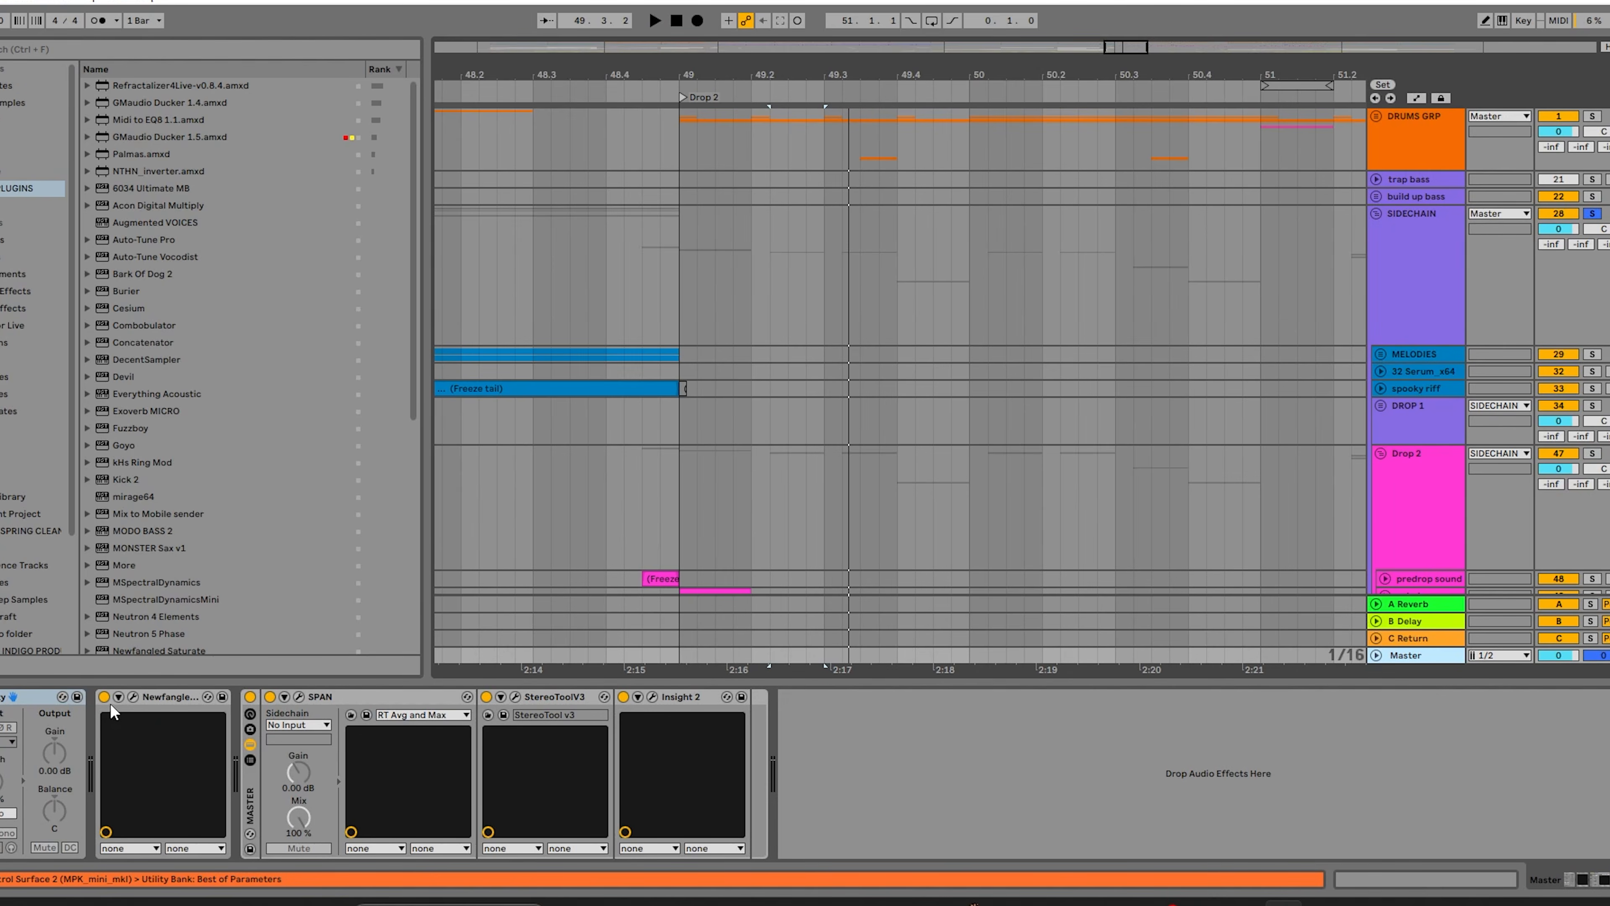
click(133, 697)
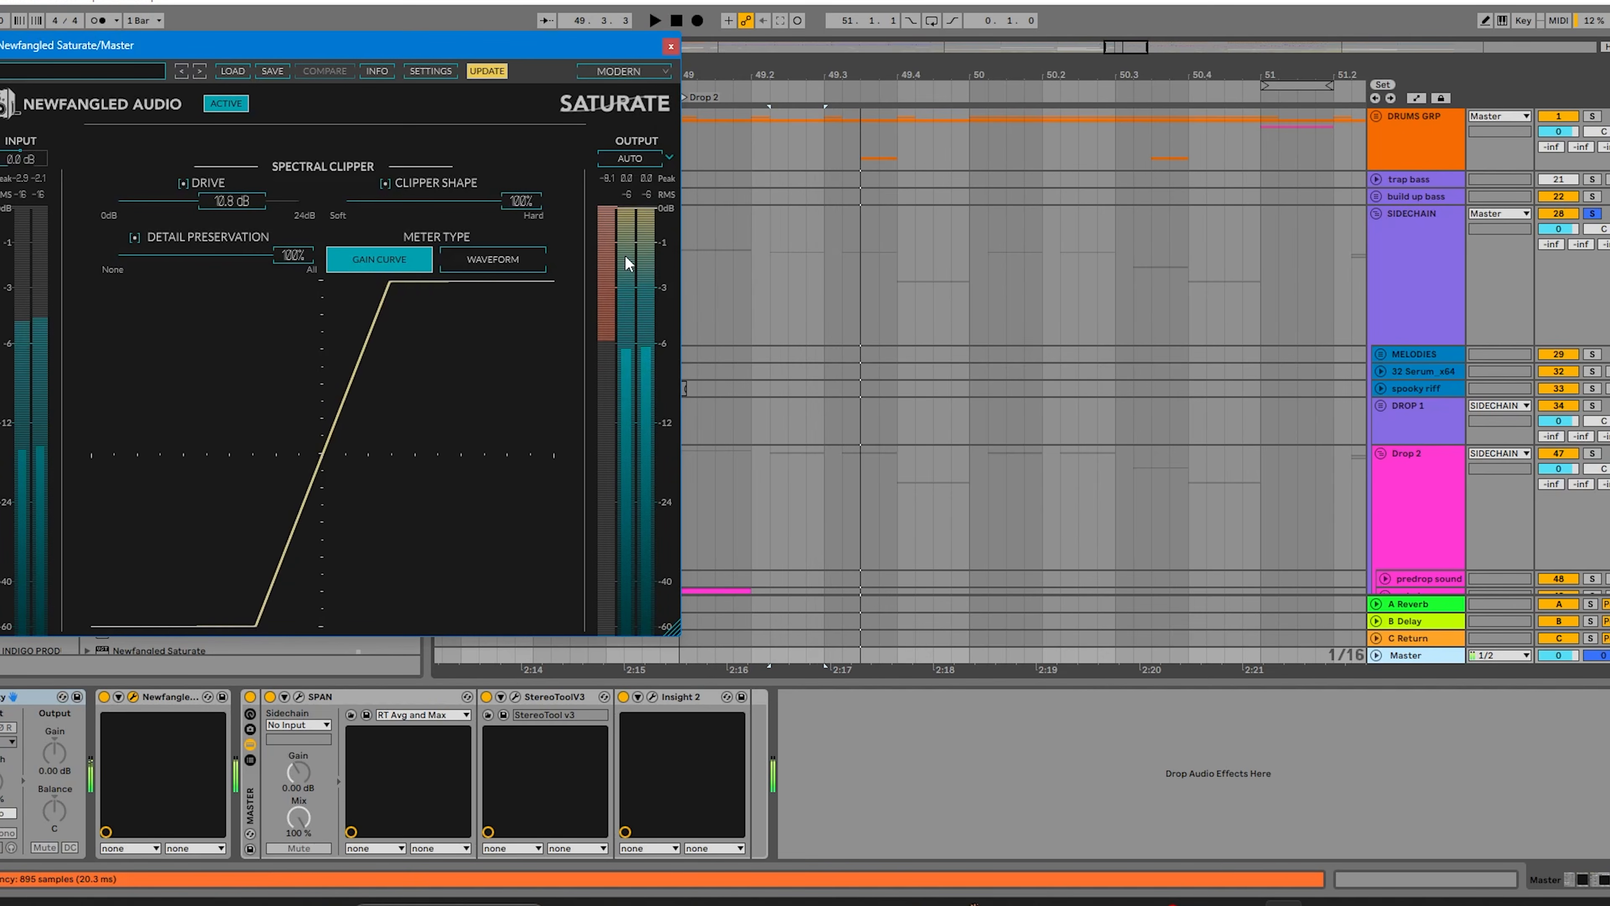
click(670, 46)
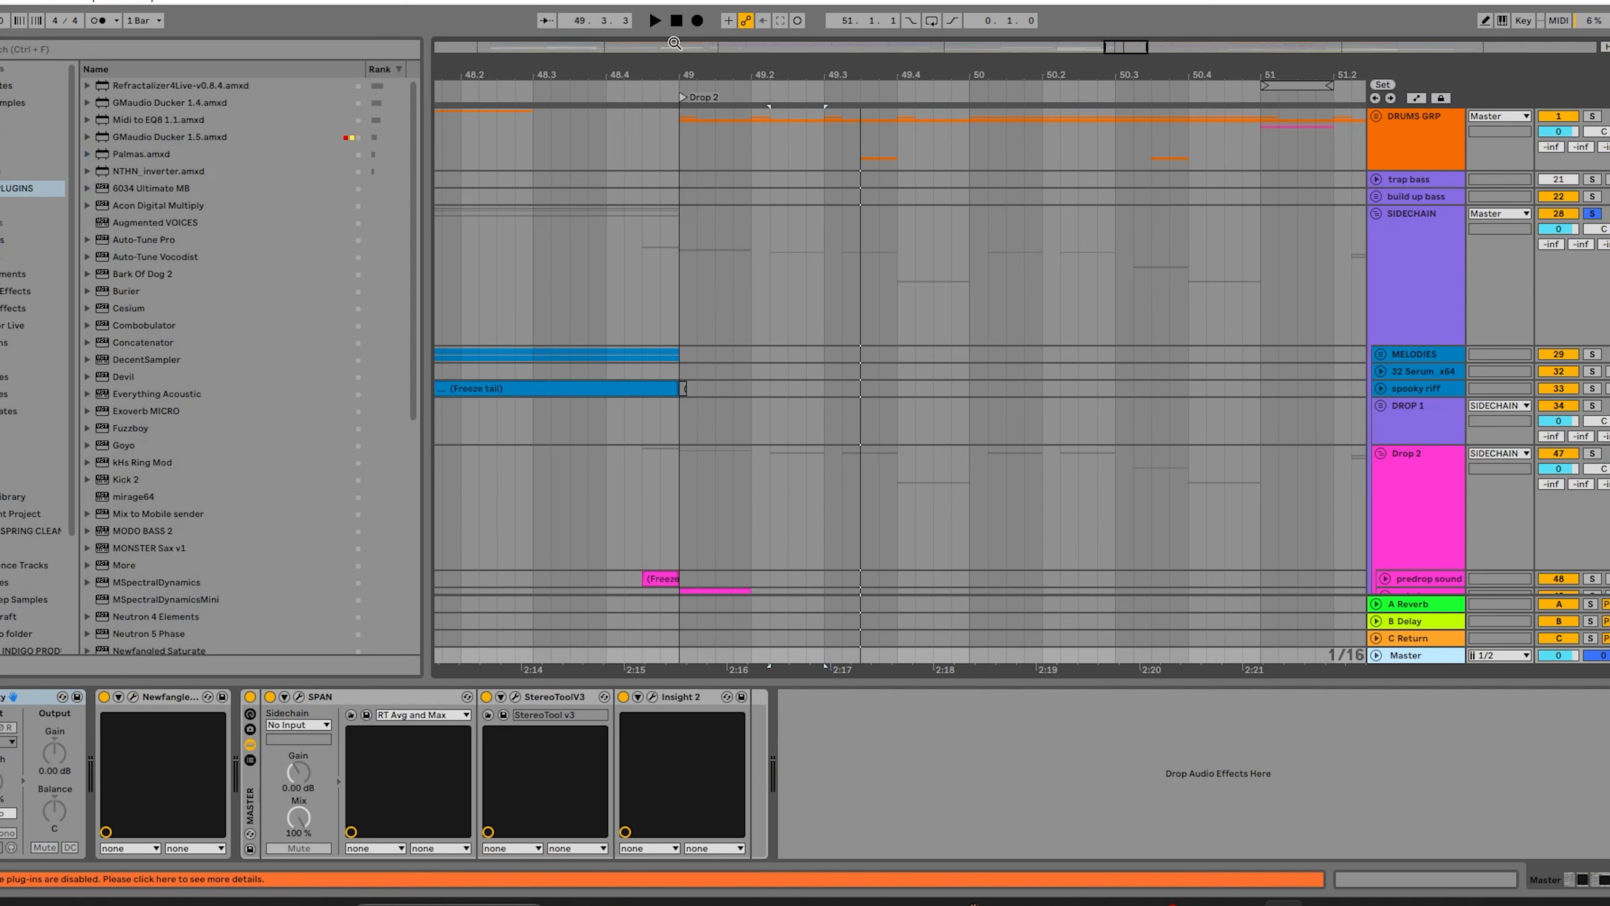
click(1592, 213)
Examine the Audio 3 clip at the start of Drop 2 and the effects on the 66 Audio track and SIDECHAIN group.
scroll(817, 395, down, 10)
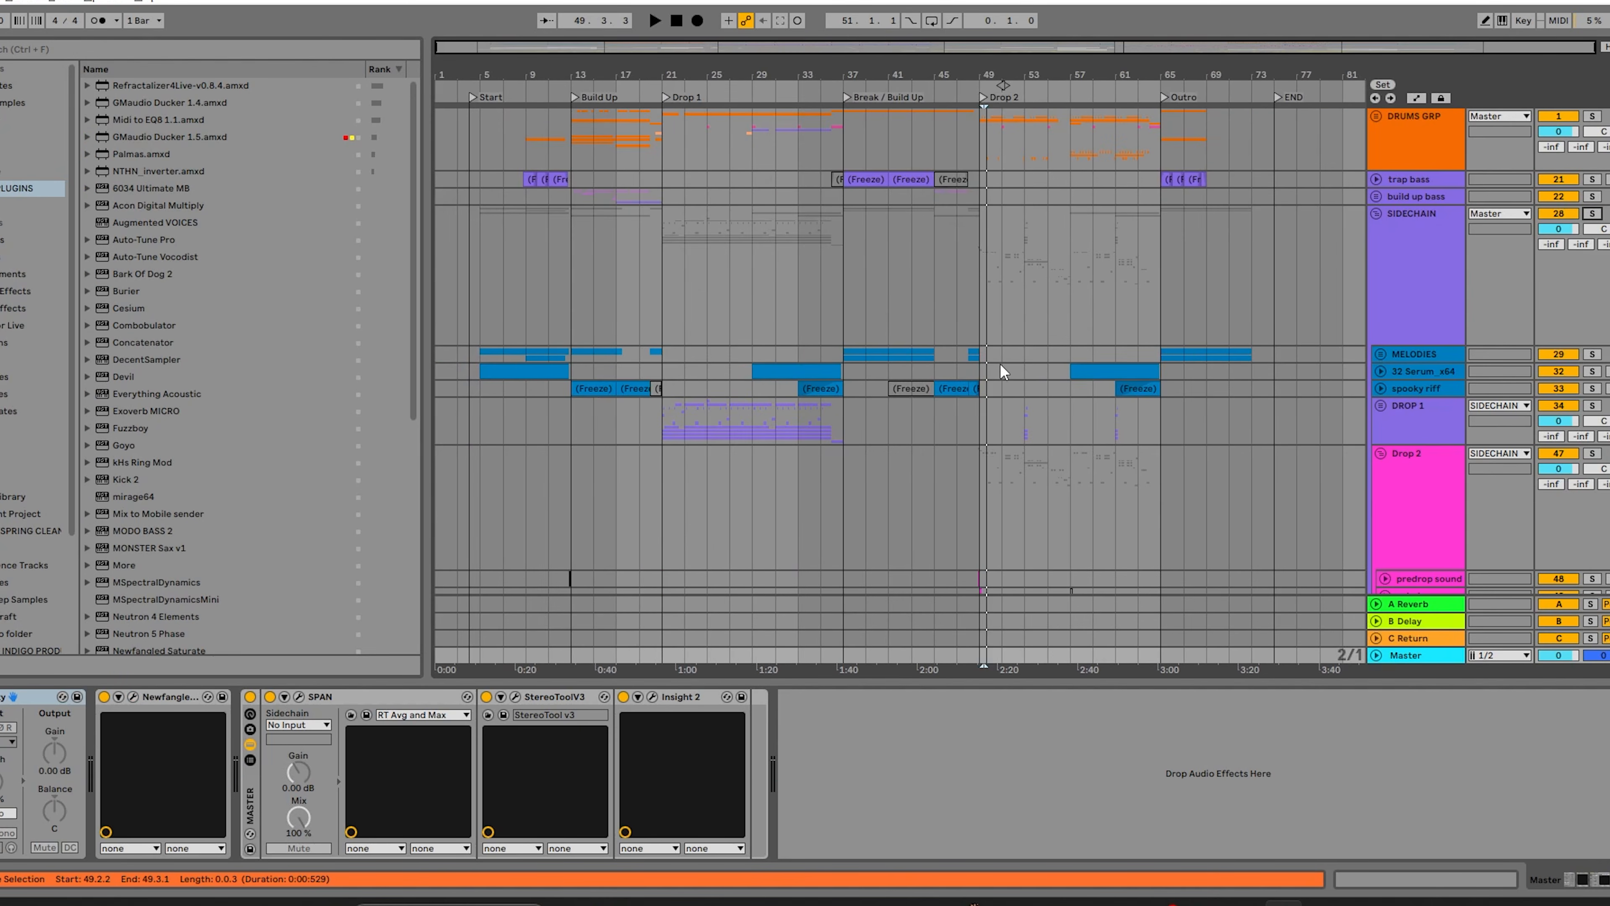
scroll(1000, 363, down, 8)
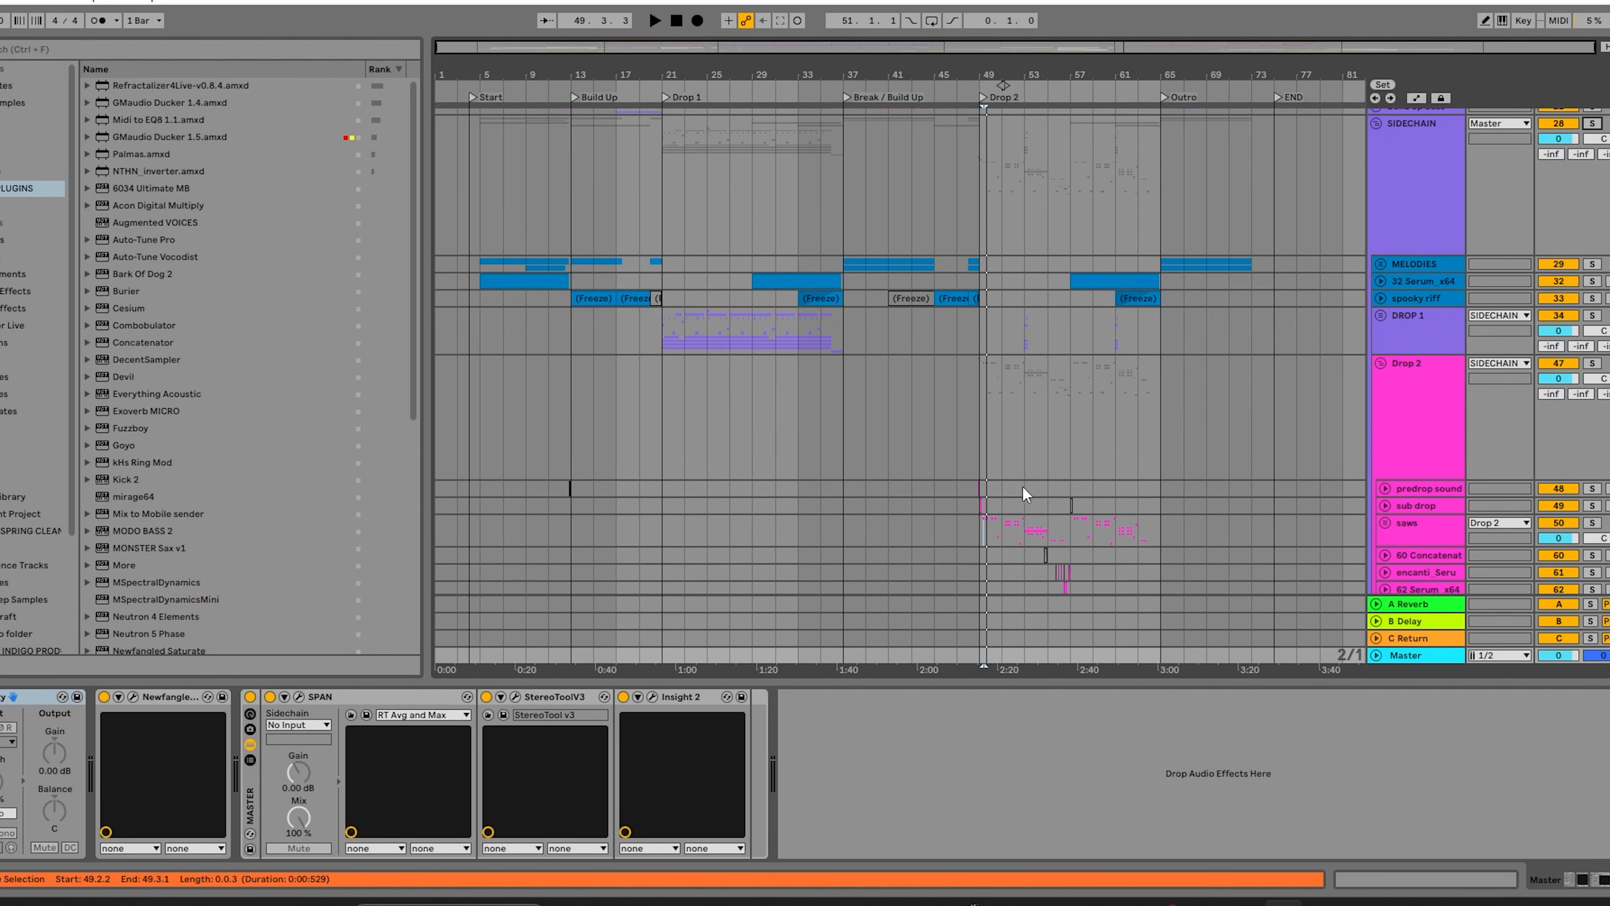
scroll(740, 515, up, 10)
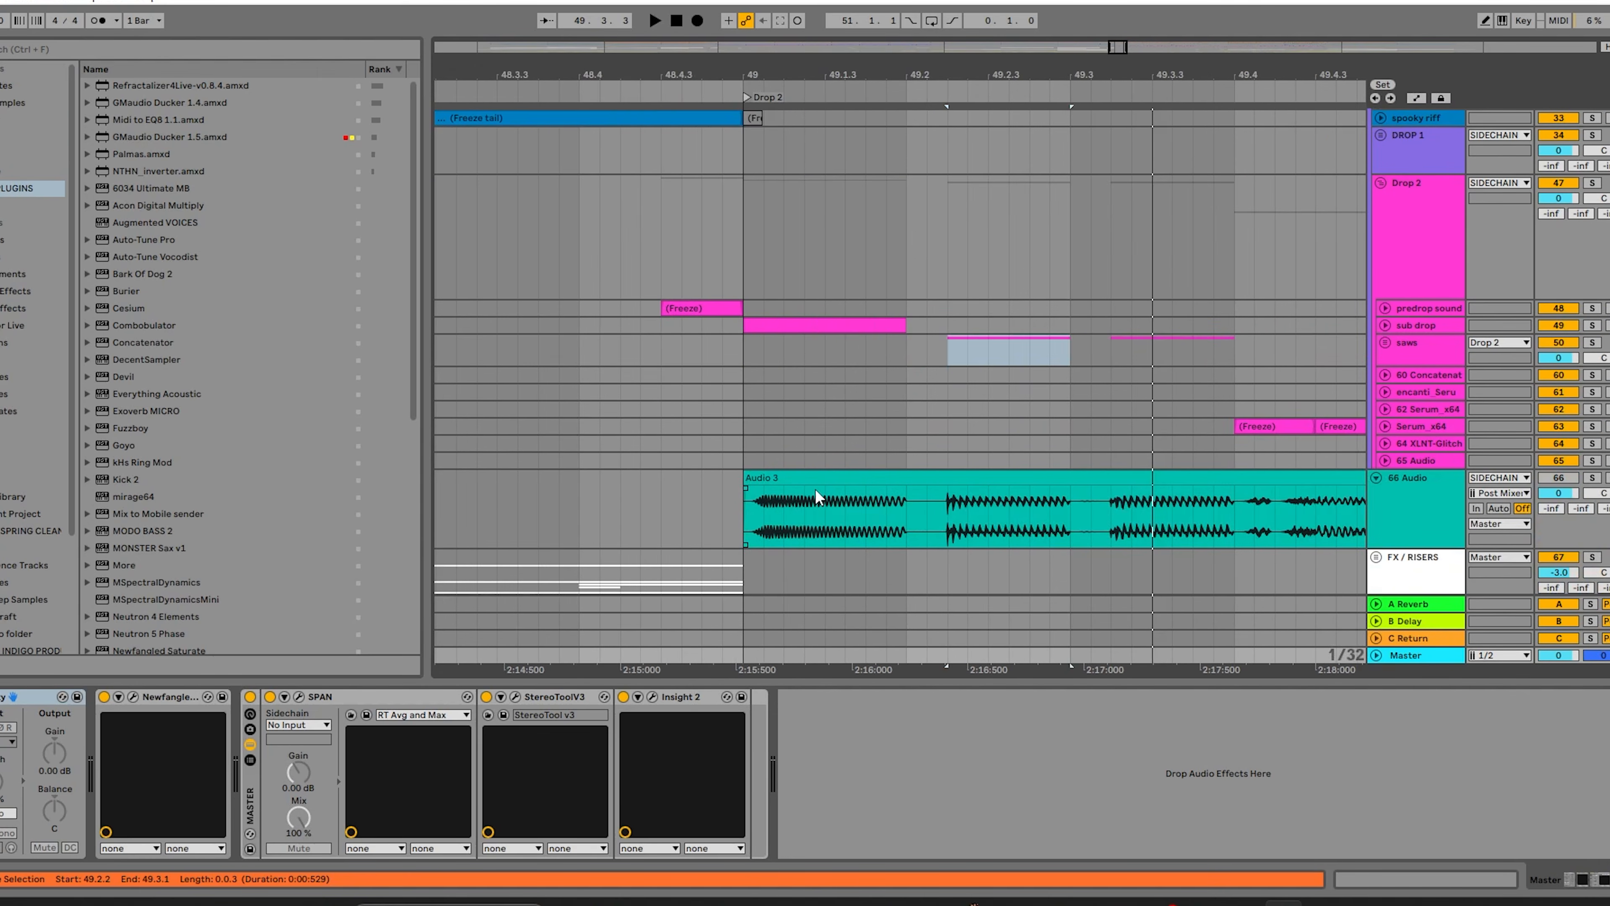
scroll(815, 489, down, 1)
click(1434, 496)
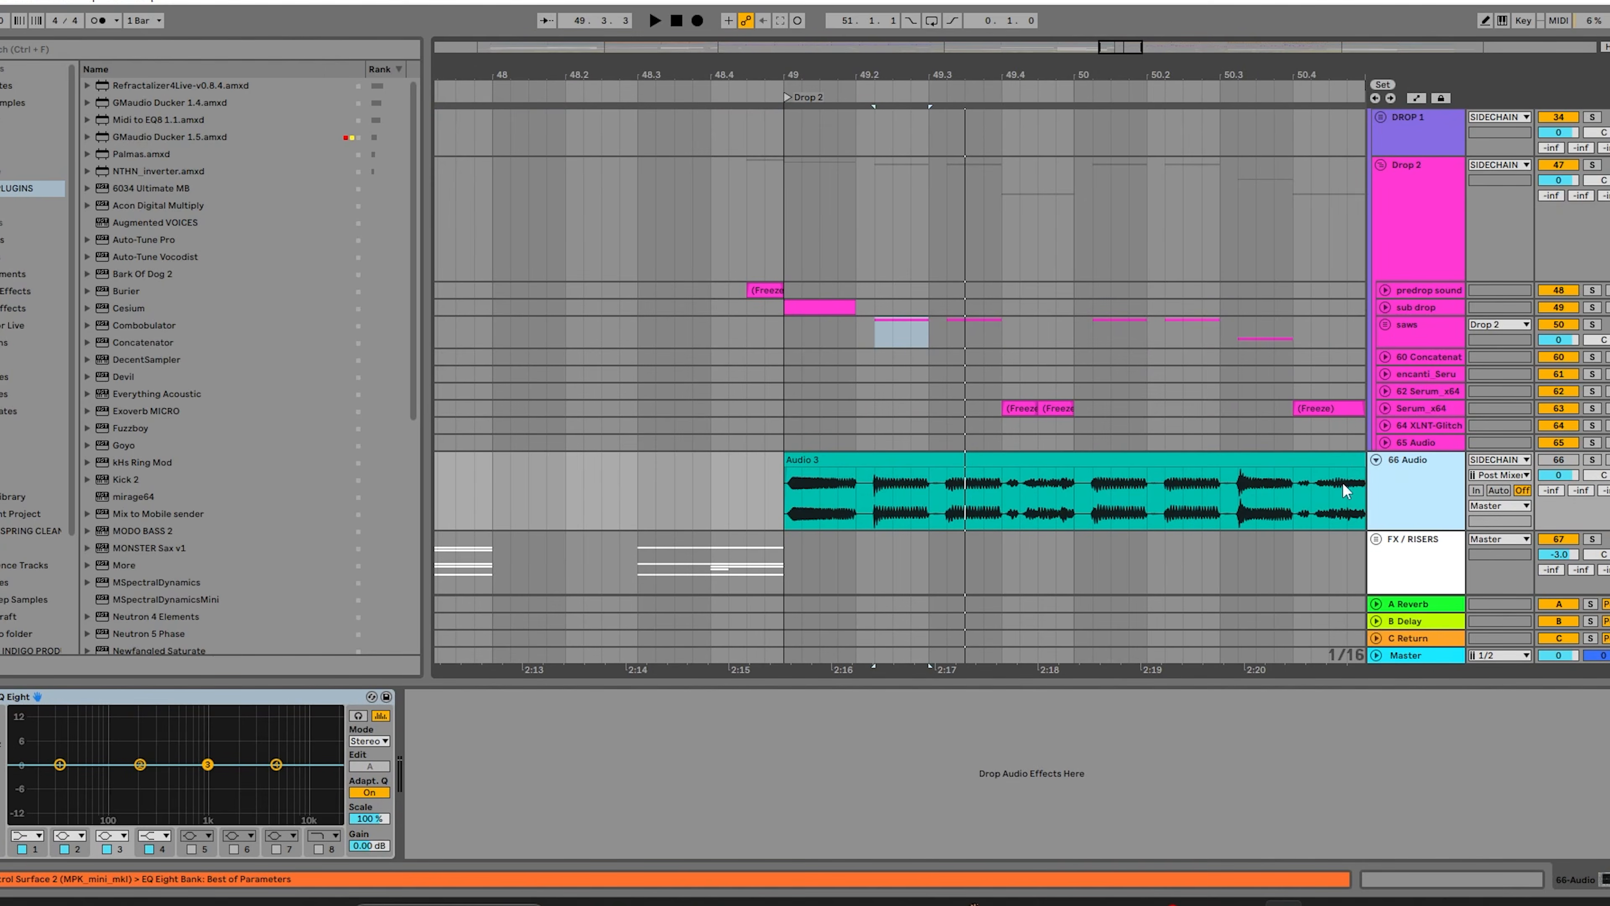
scroll(1451, 401, up, 6)
click(1413, 210)
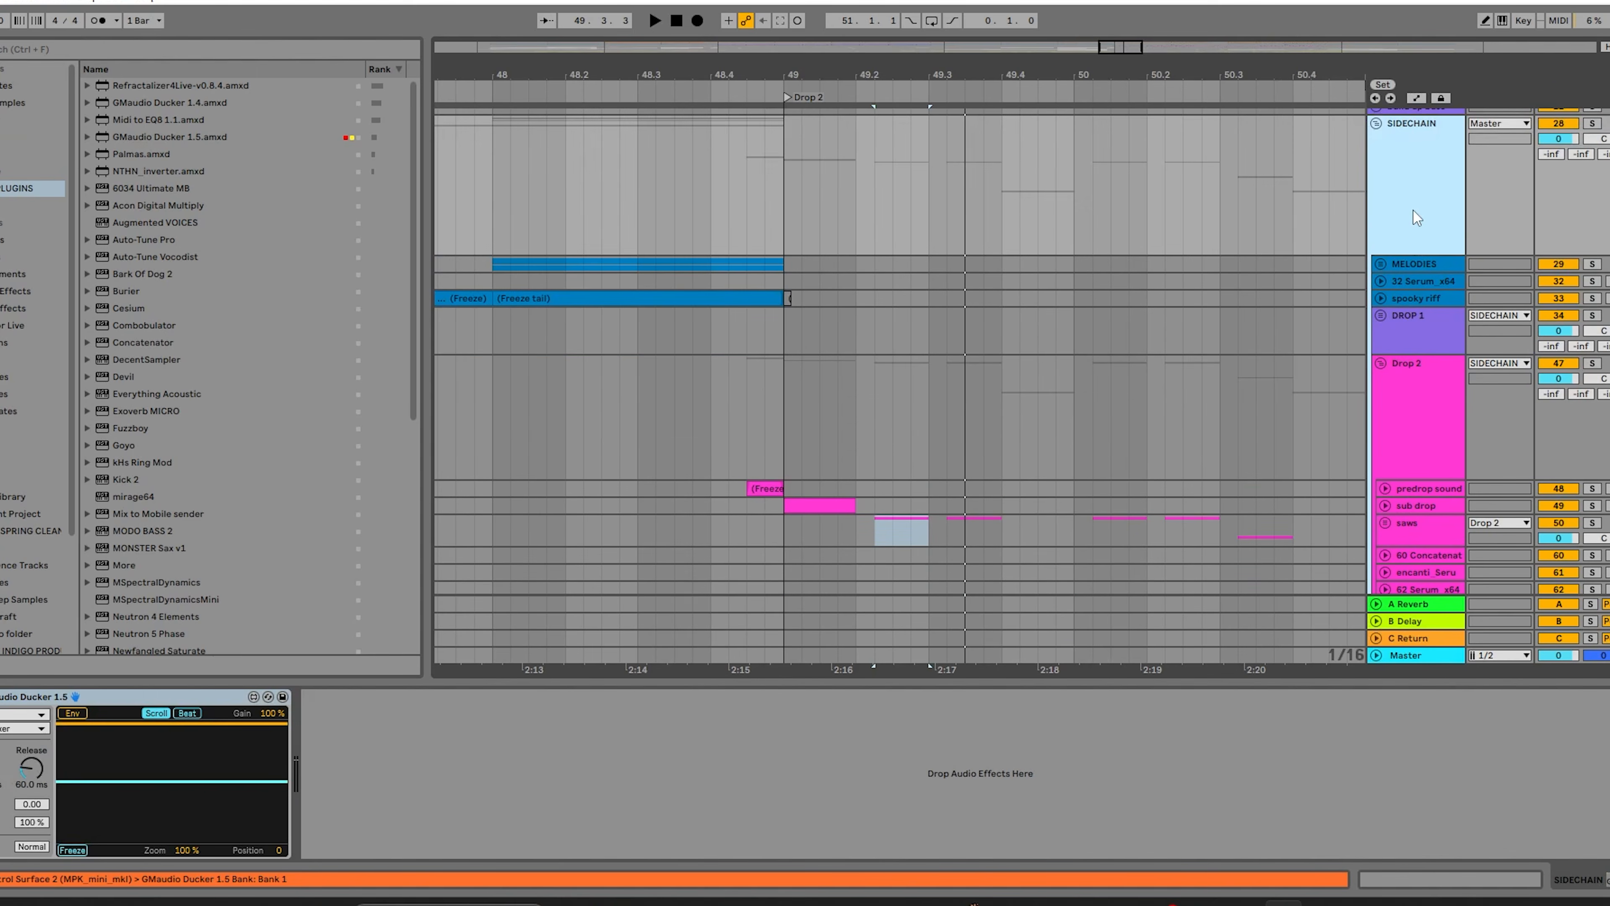
Select the first 0.044 seconds of the Audio 3 clip from 49.1.1 and examine the ducked start of its waveform.
scroll(1413, 210, down, 9)
scroll(783, 399, up, 5)
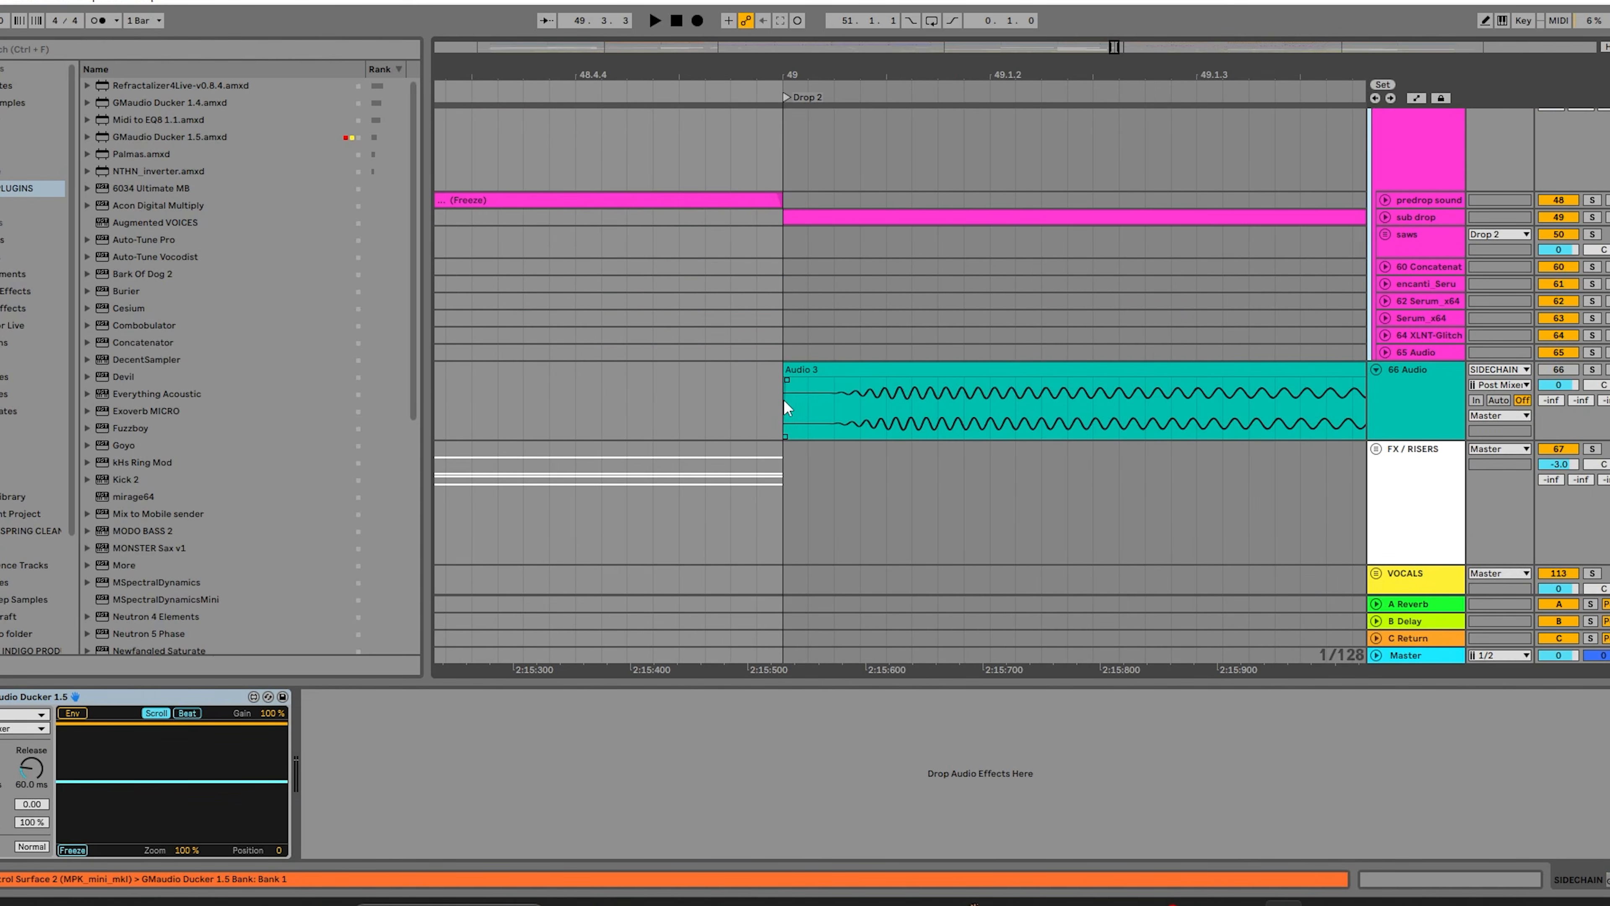
drag(784, 398, 840, 407)
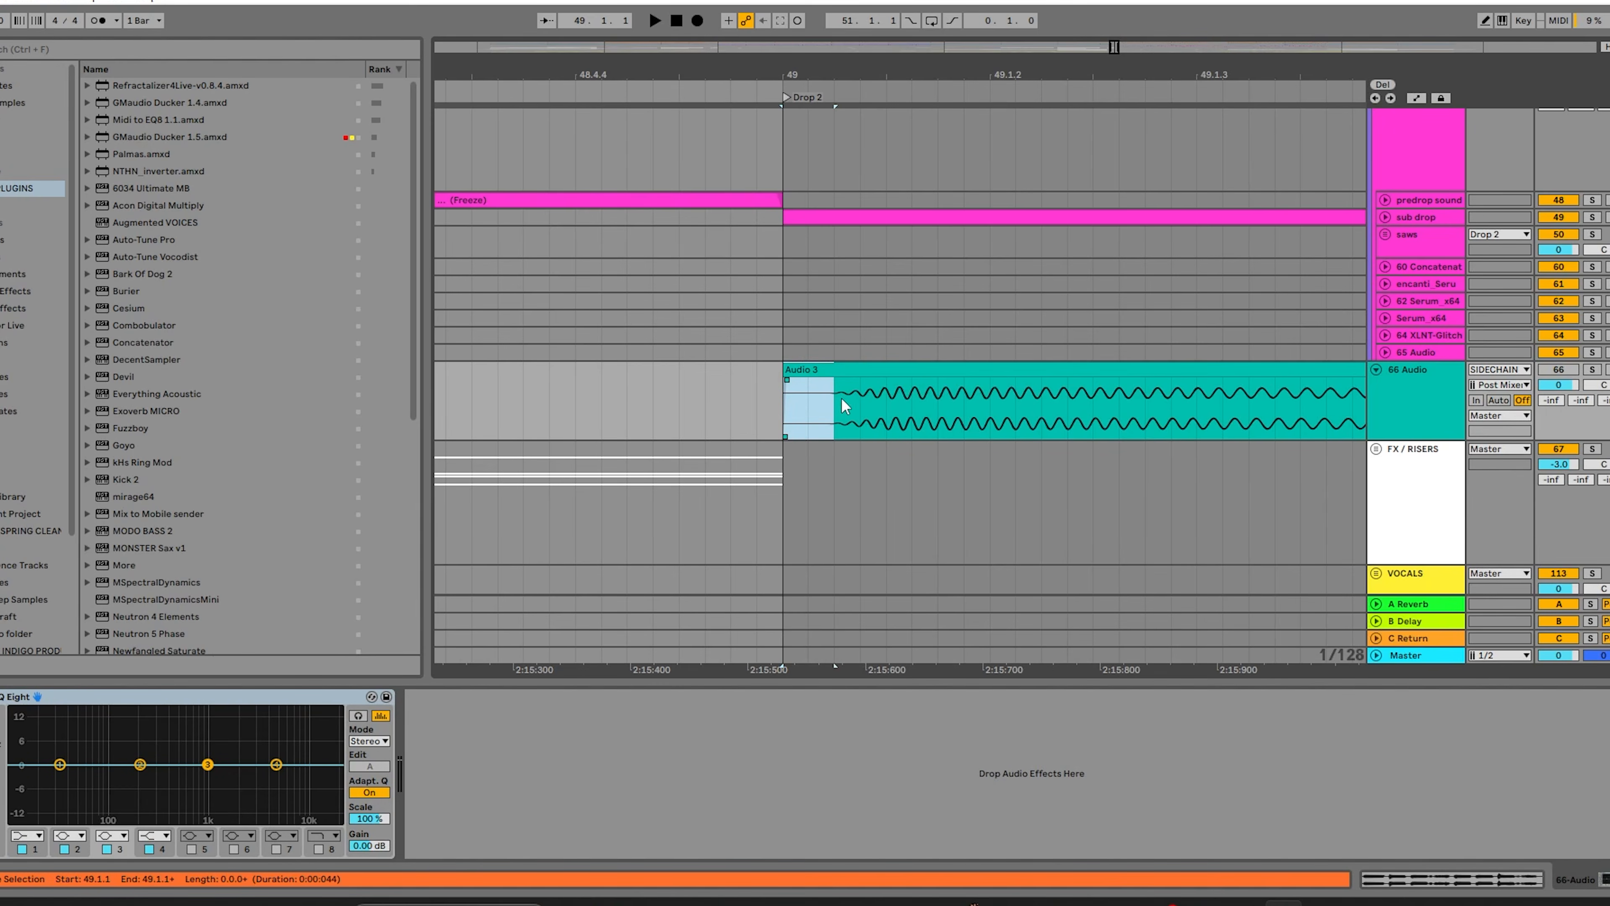
scroll(842, 397, down, 2)
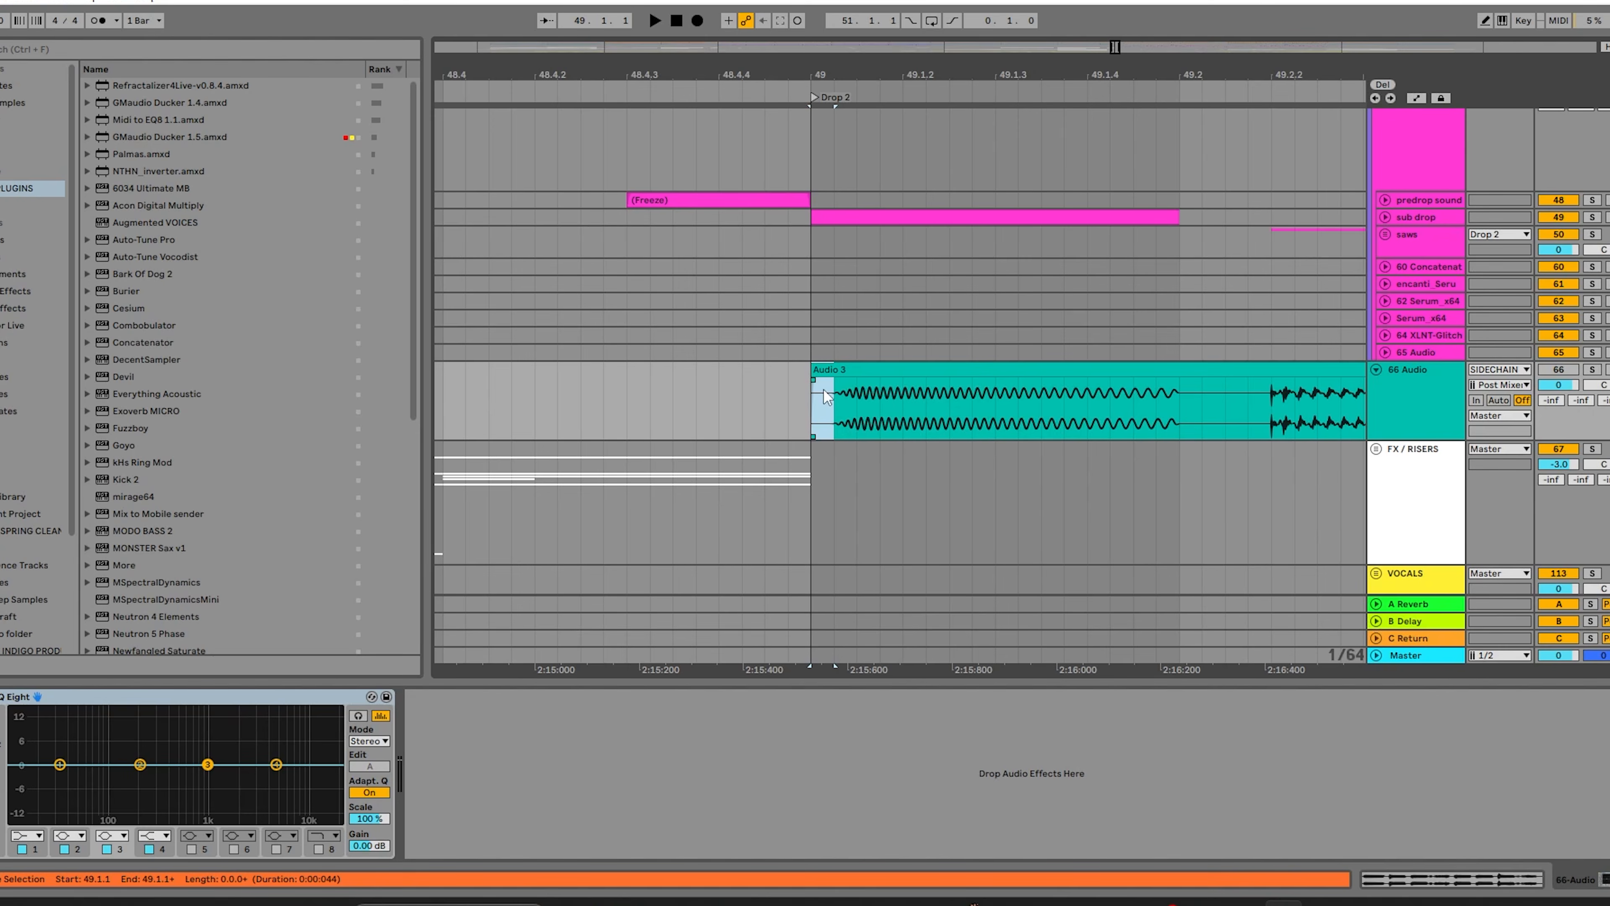
scroll(1190, 400, up, 4)
scroll(1184, 401, down, 4)
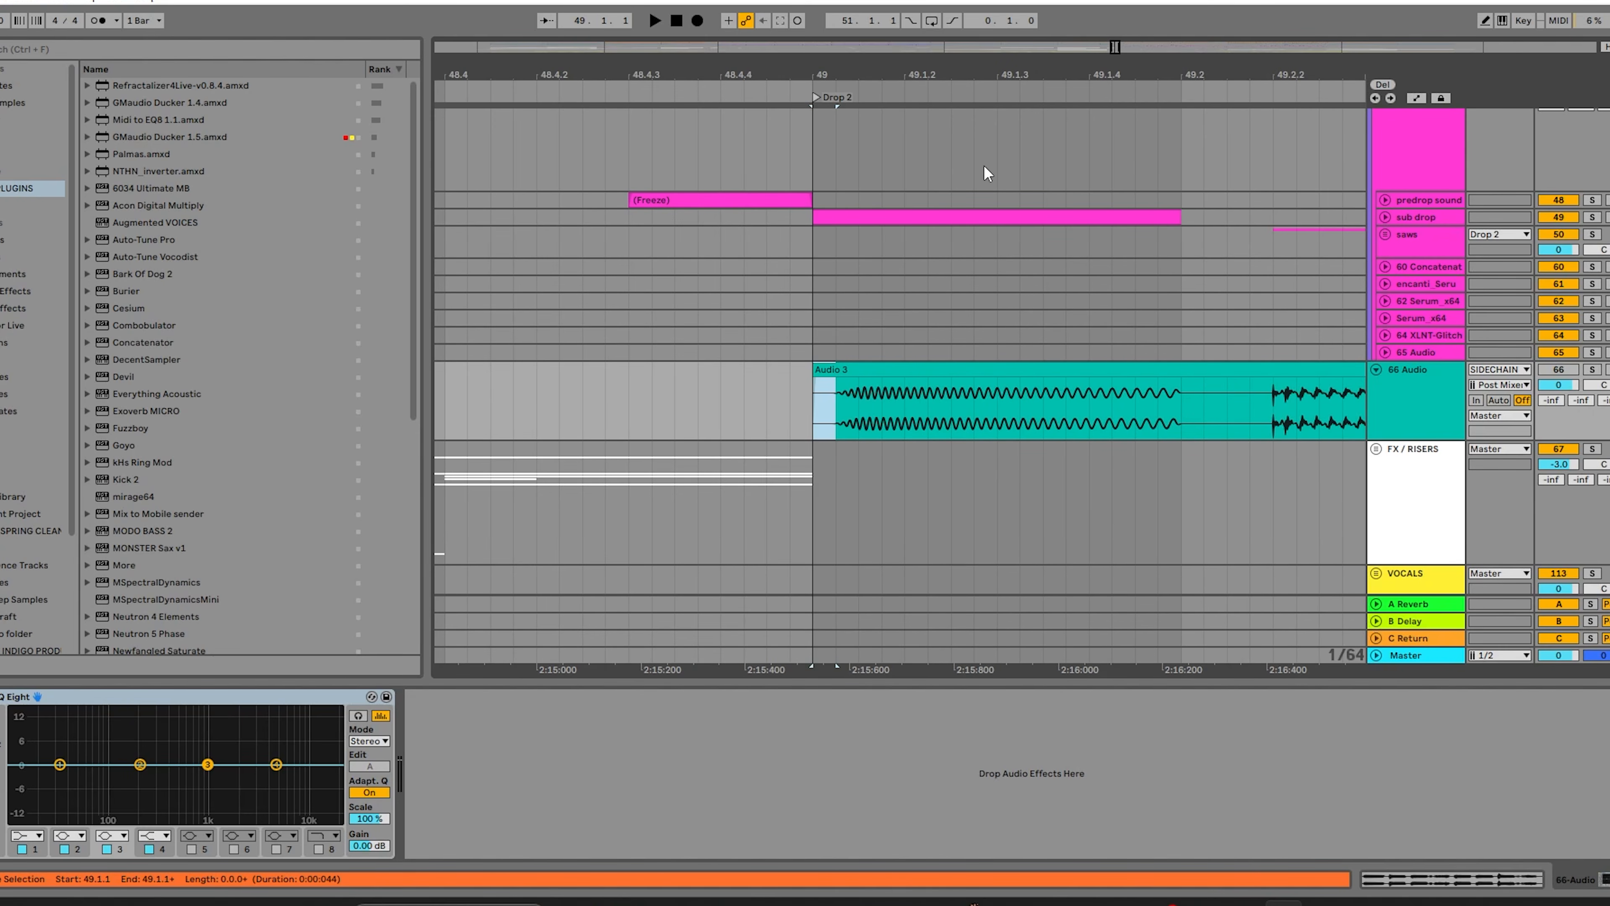
scroll(1165, 388, down, 1)
scroll(1165, 381, down, 2)
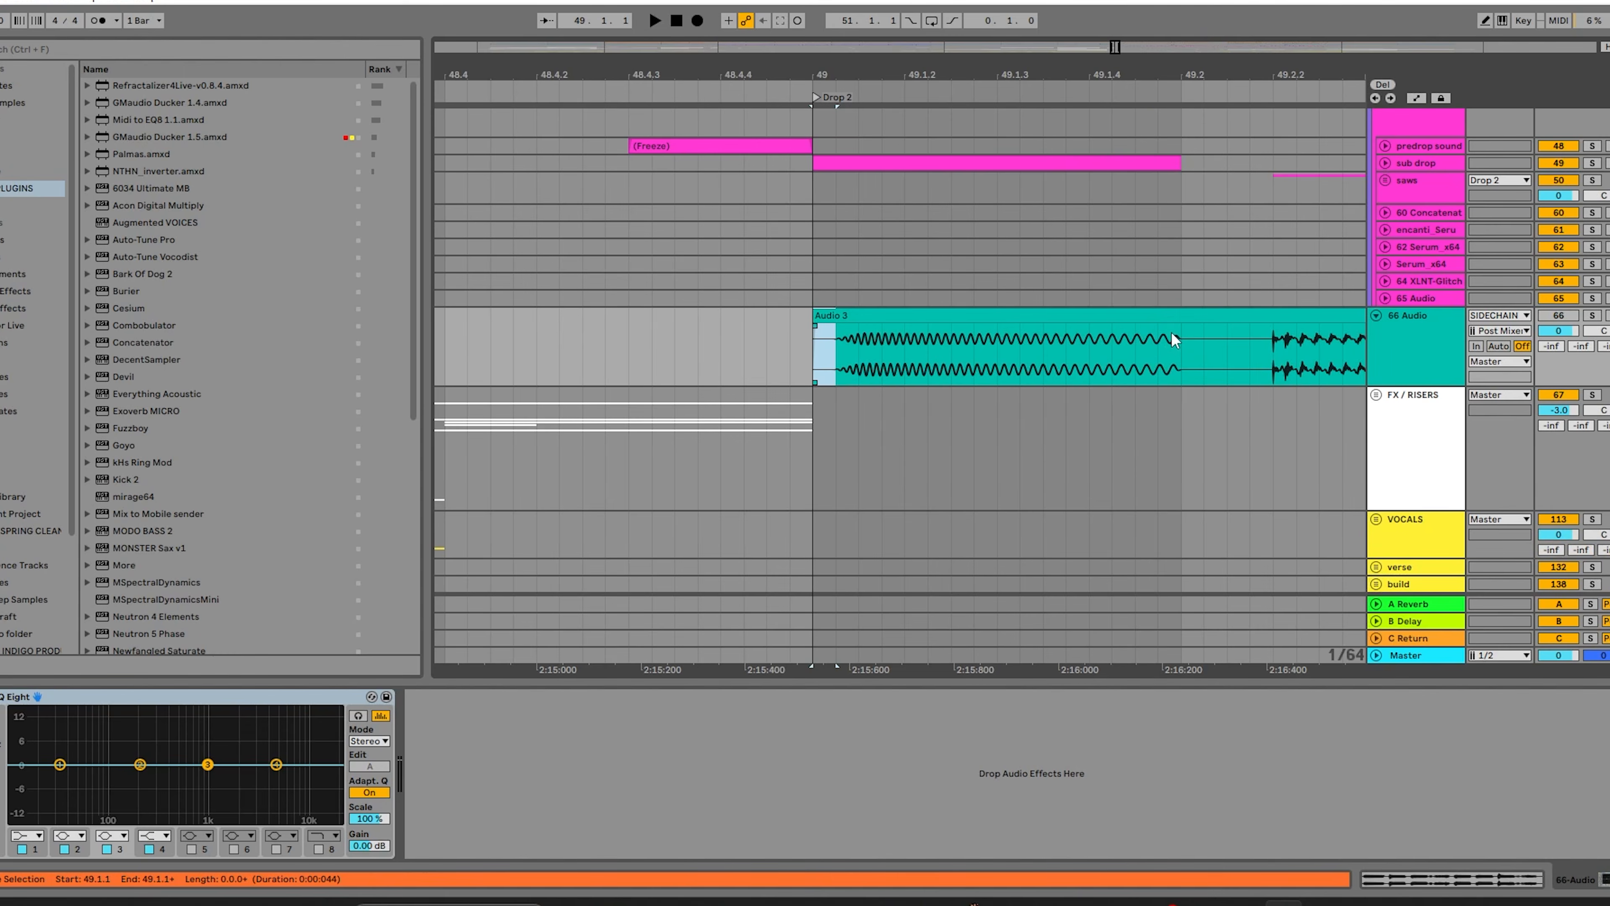
Select 0.044 seconds of the Audio 3 clip at 49.2.1 and compare it with the Drop 2 tracks around the sub drop's end.
click(1191, 336)
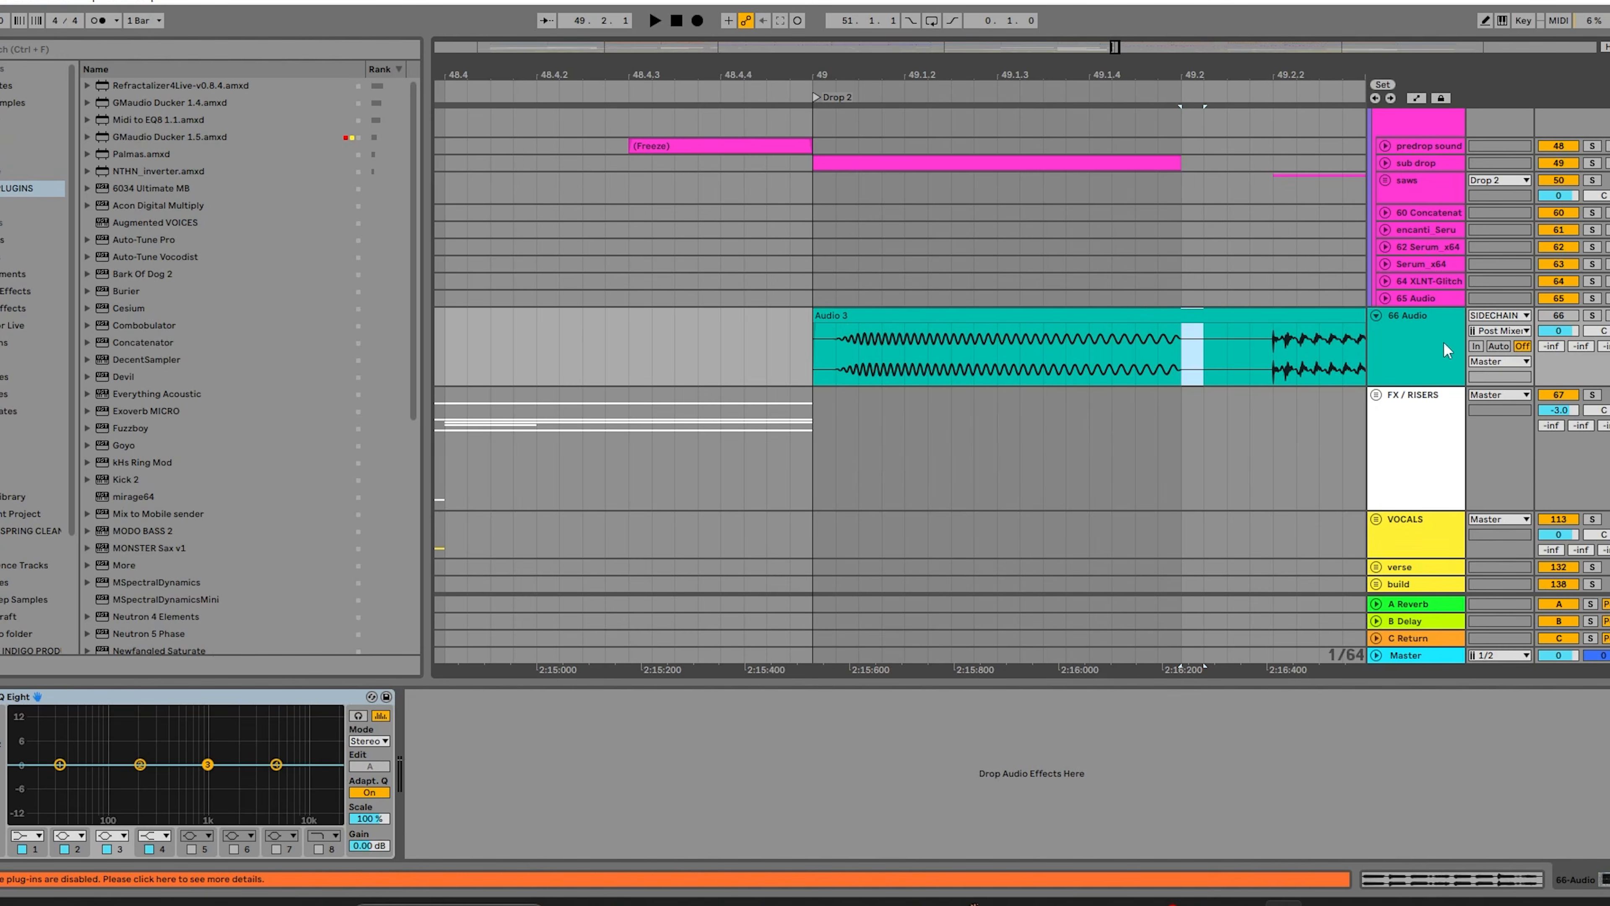
scroll(1159, 339, down, 4)
scroll(1211, 335, up, 4)
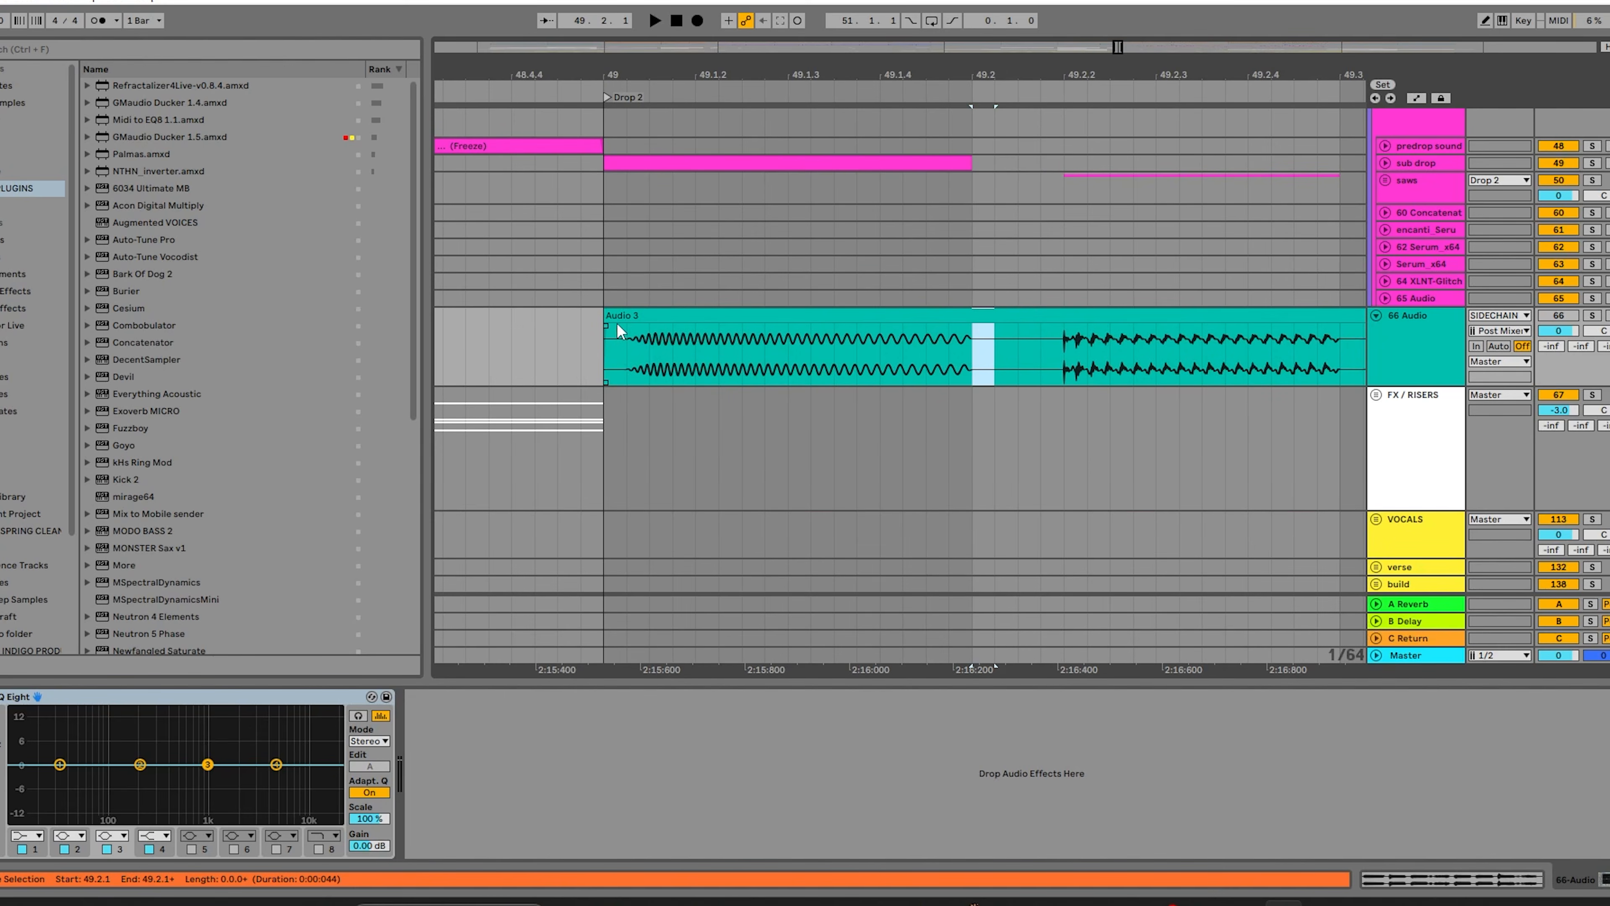
scroll(616, 323, up, 5)
scroll(642, 45, down, 1)
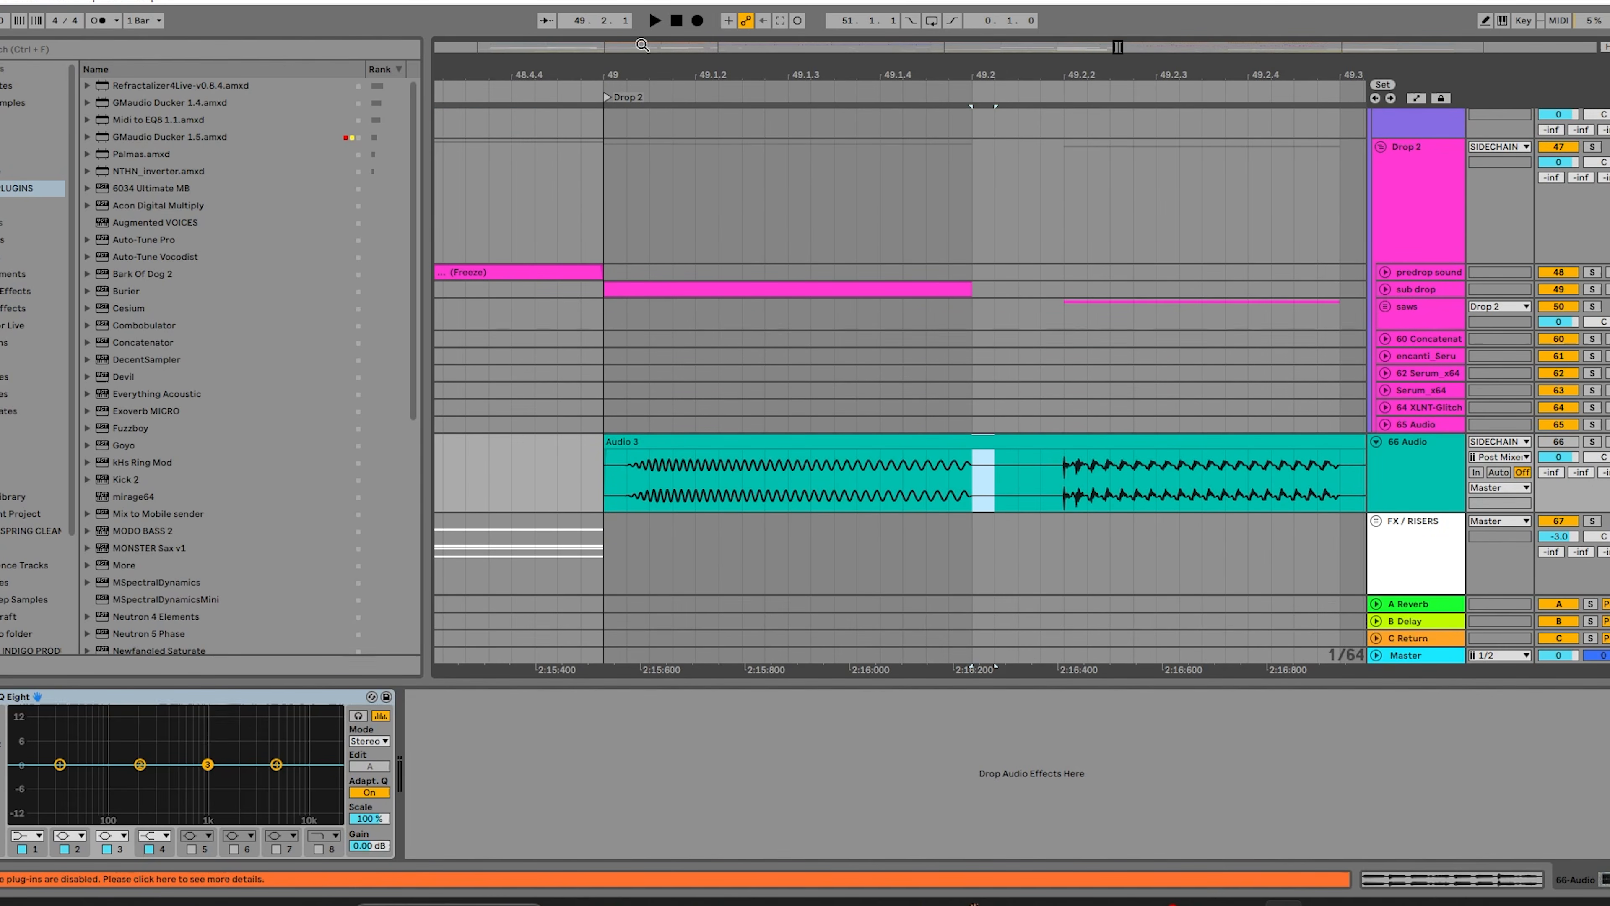
scroll(520, 296, down, 3)
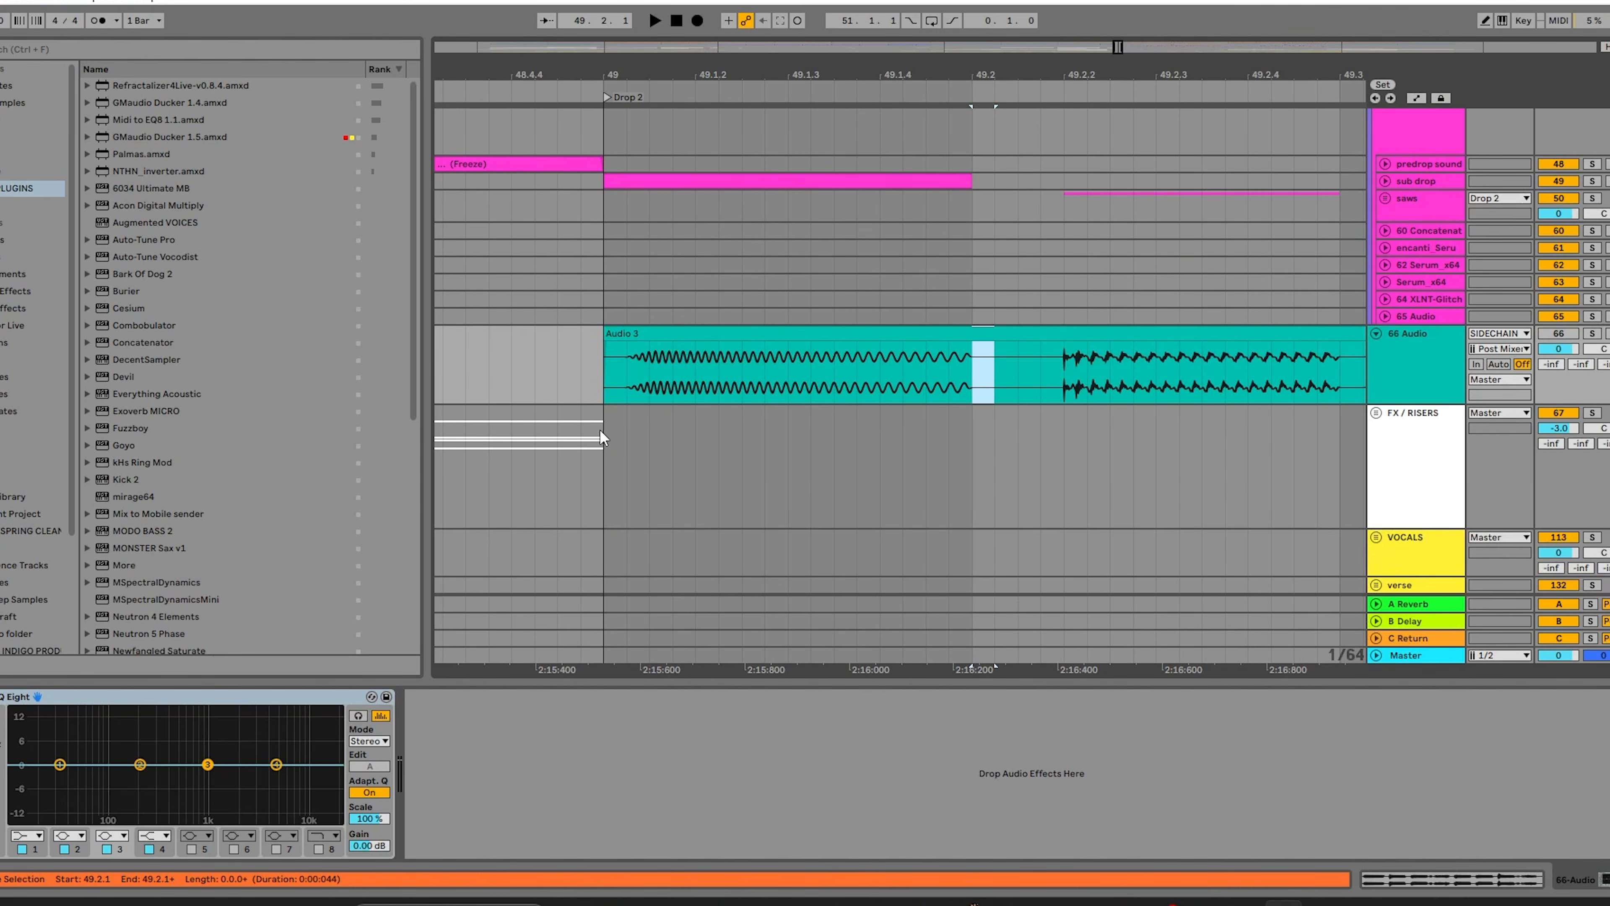